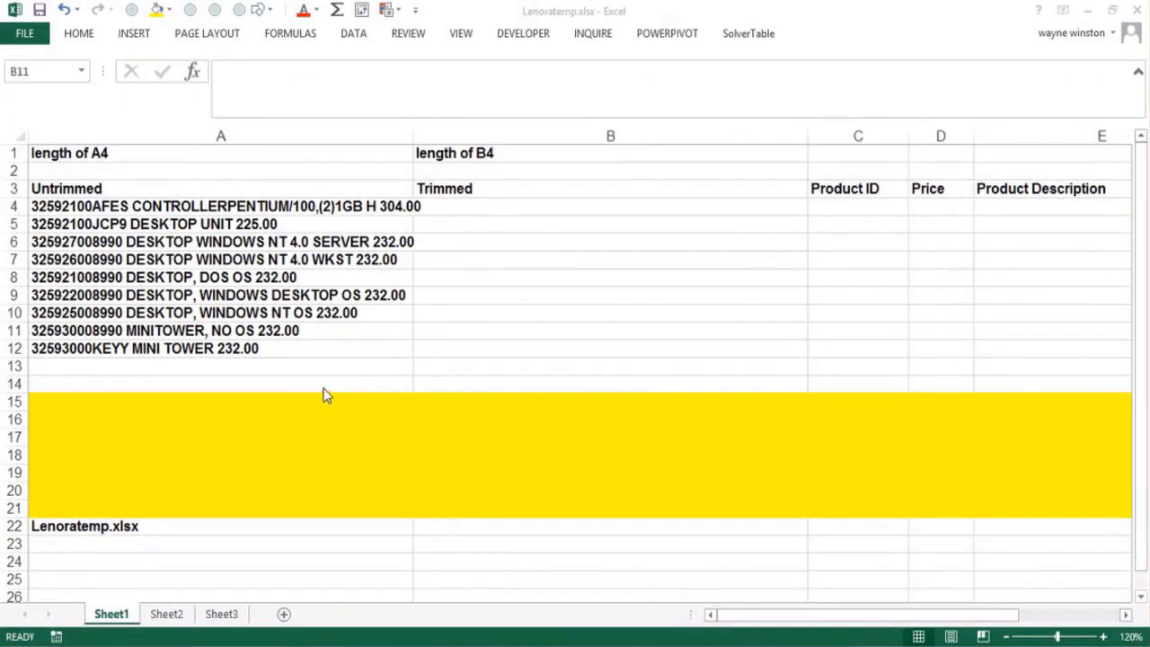
{"action": "key", "text": "alt+Tab"}
{"action": "key", "text": "F2"}
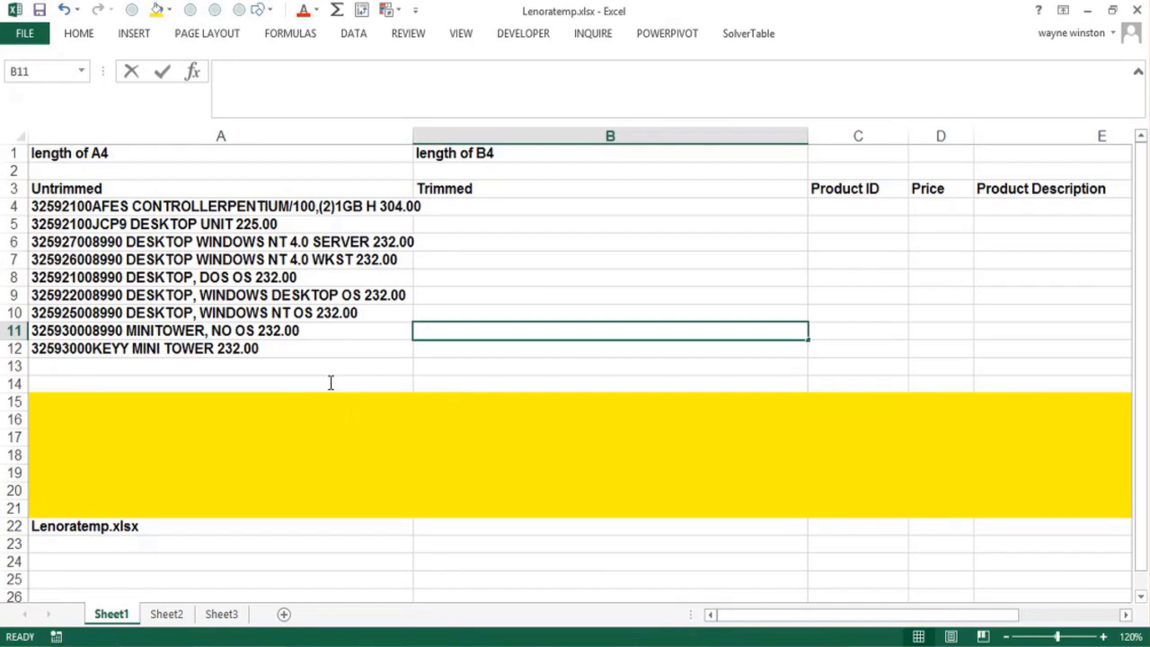
{"action": "left_click", "coordinate": [444, 384]}
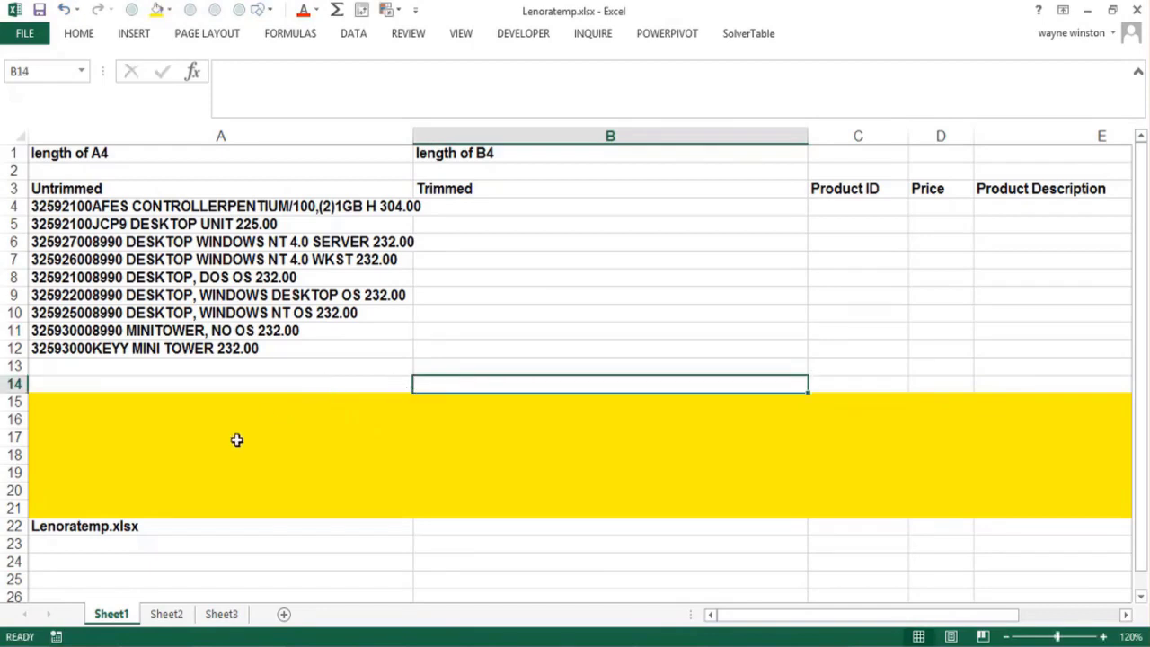
List the data sources Spreadsheet, Internet and DataBase in cells A15 to A17 of the yellow area
{"action": "left_click", "coordinate": [225, 401]}
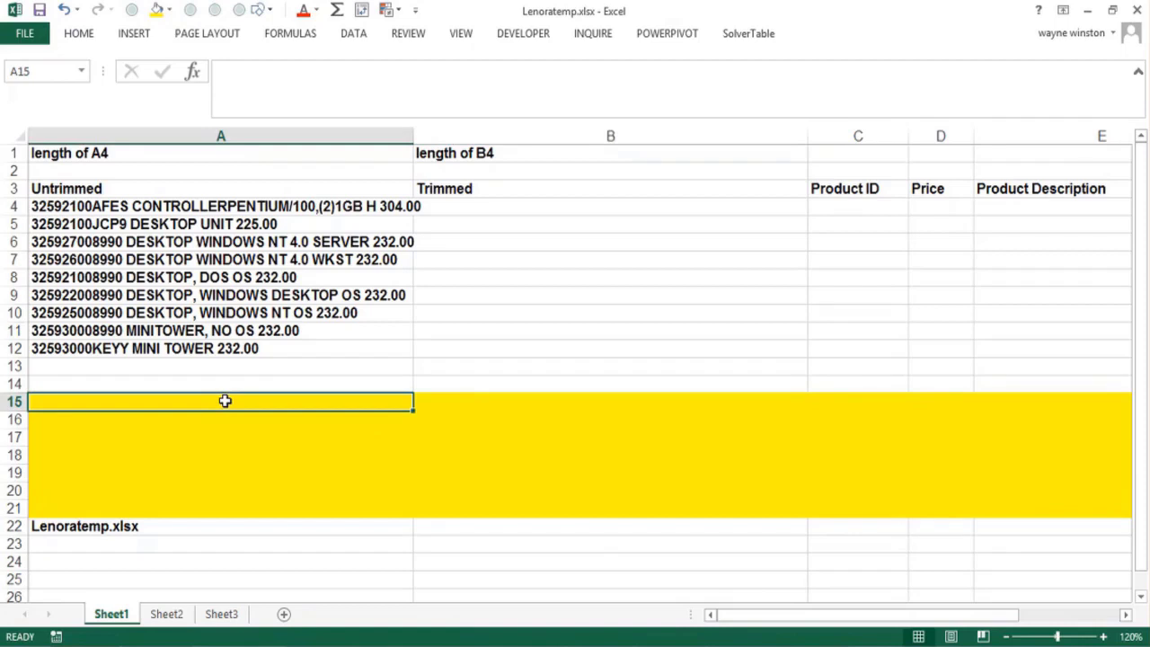
{"action": "type", "text": "Sprea"}
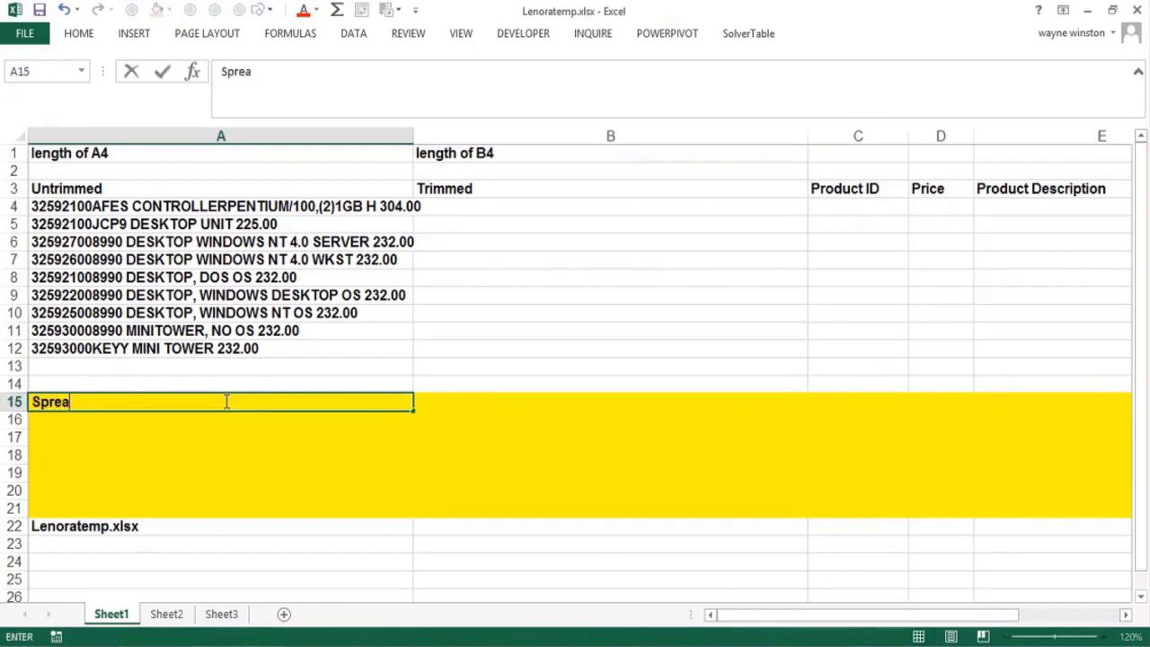
{"action": "type", "text": "dsheet"}
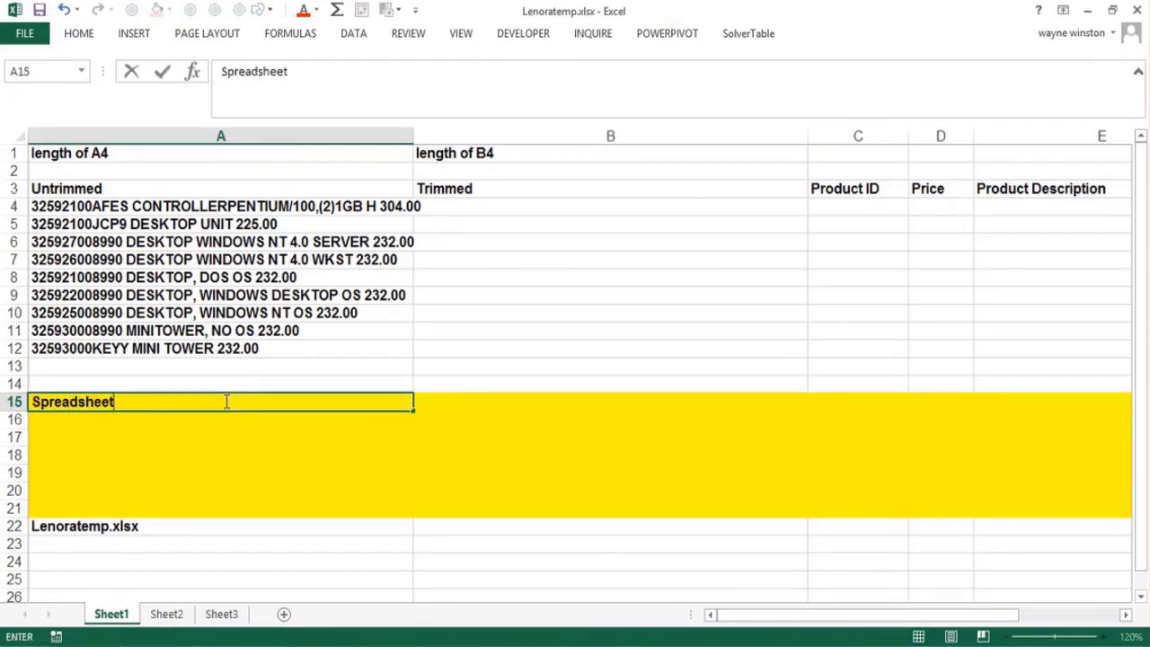
{"action": "key", "text": "Return"}
{"action": "type", "text": "Internet"}
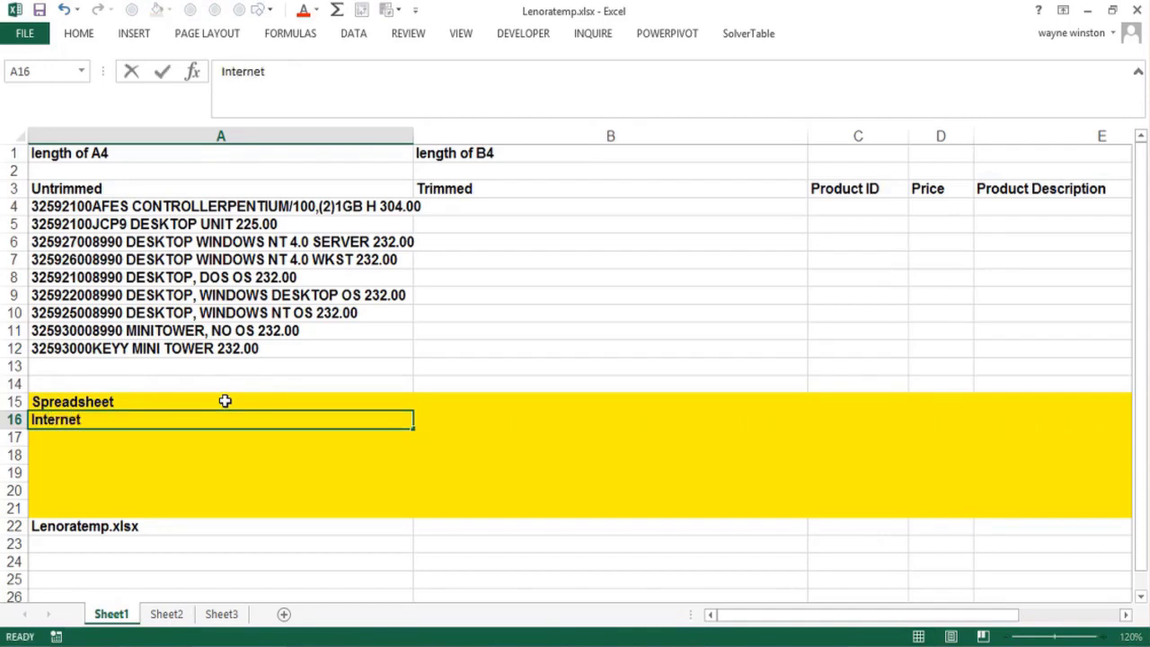
{"action": "key", "text": "Return"}
{"action": "type", "text": "Data"}
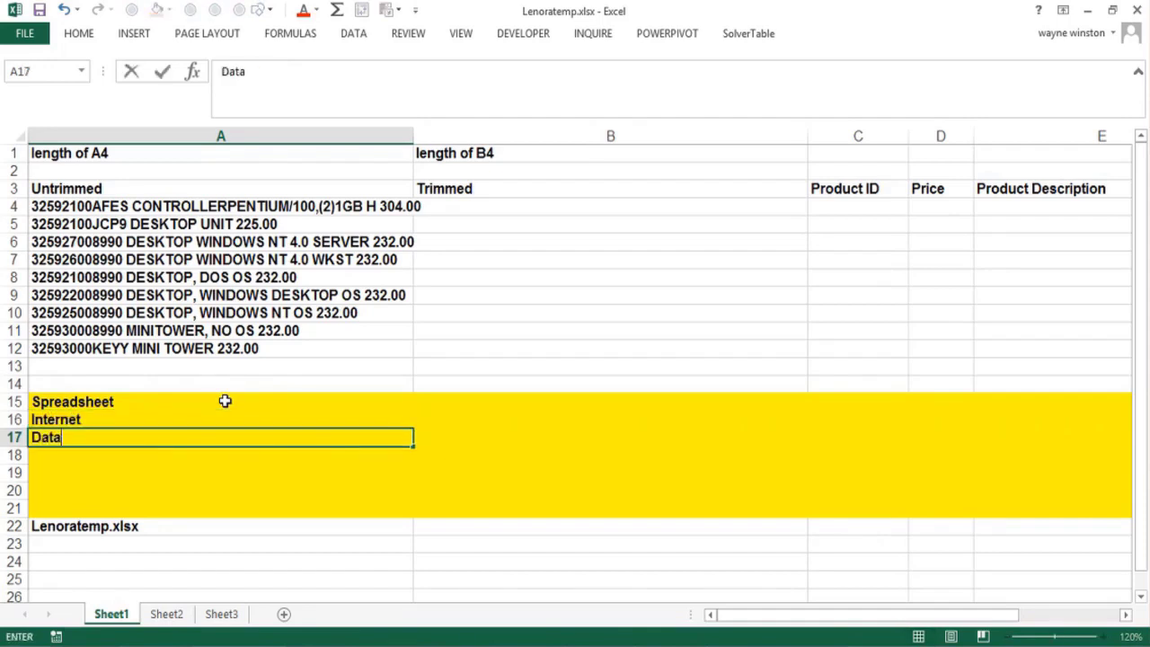
{"action": "type", "text": "Base"}
{"action": "key", "text": "Return"}
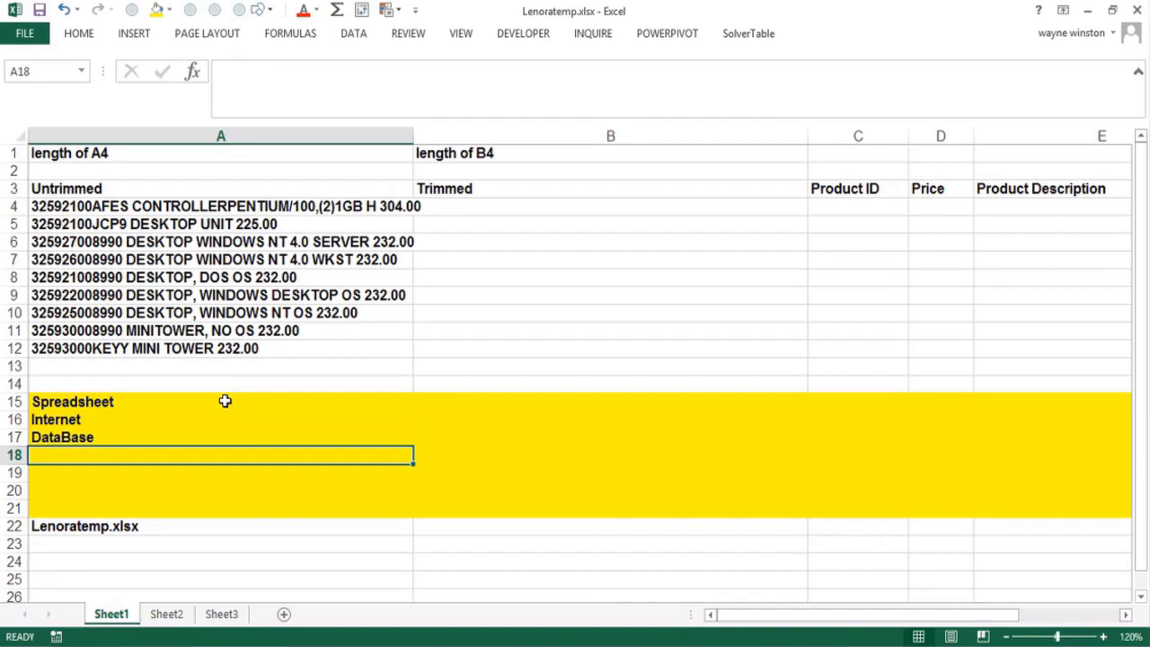
Continue the data source list with "Text file or word file" in A18 and "PDF" in A19
{"action": "type", "text": "Text file "}
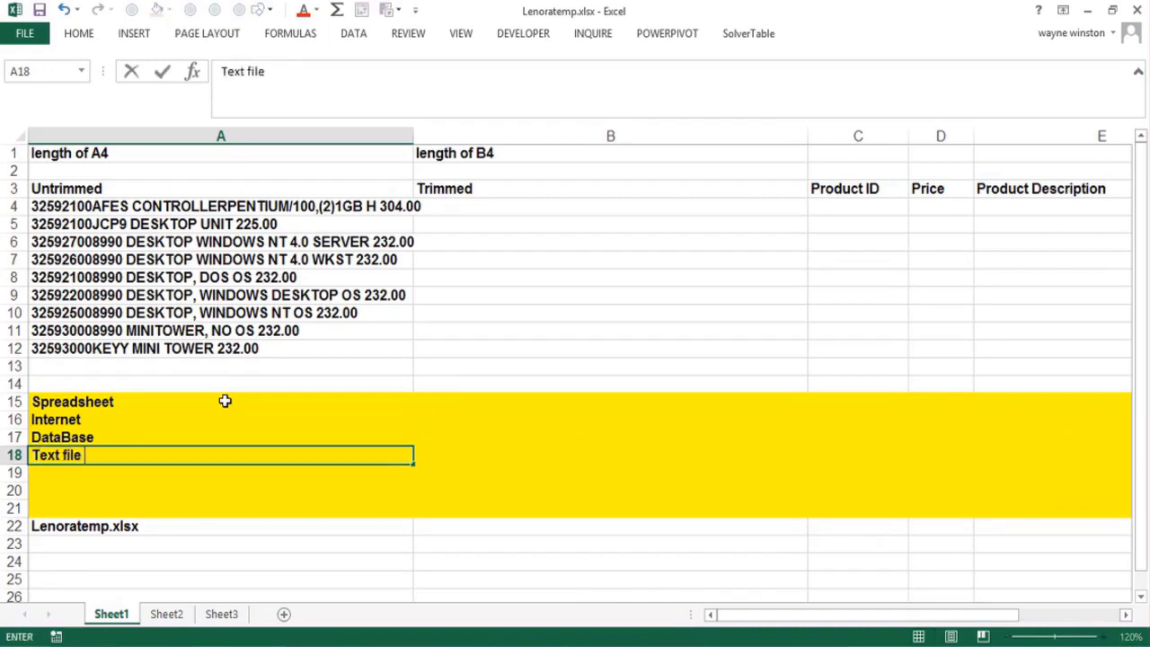
{"action": "type", "text": "or word fi"}
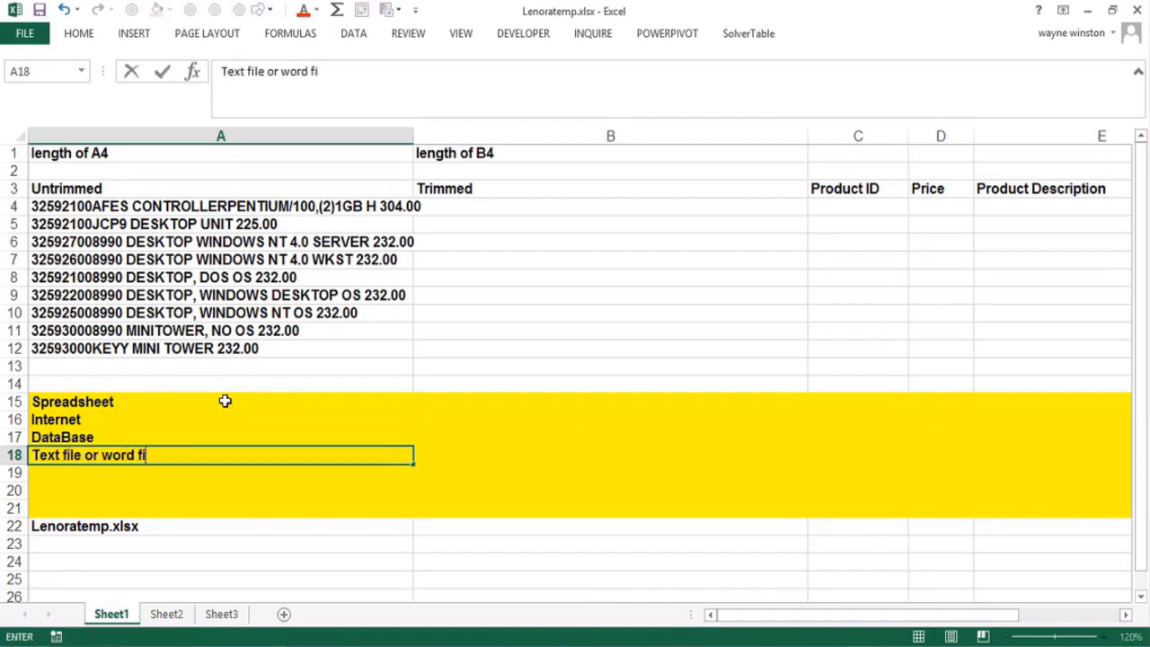
{"action": "type", "text": "le"}
{"action": "key", "text": "Return"}
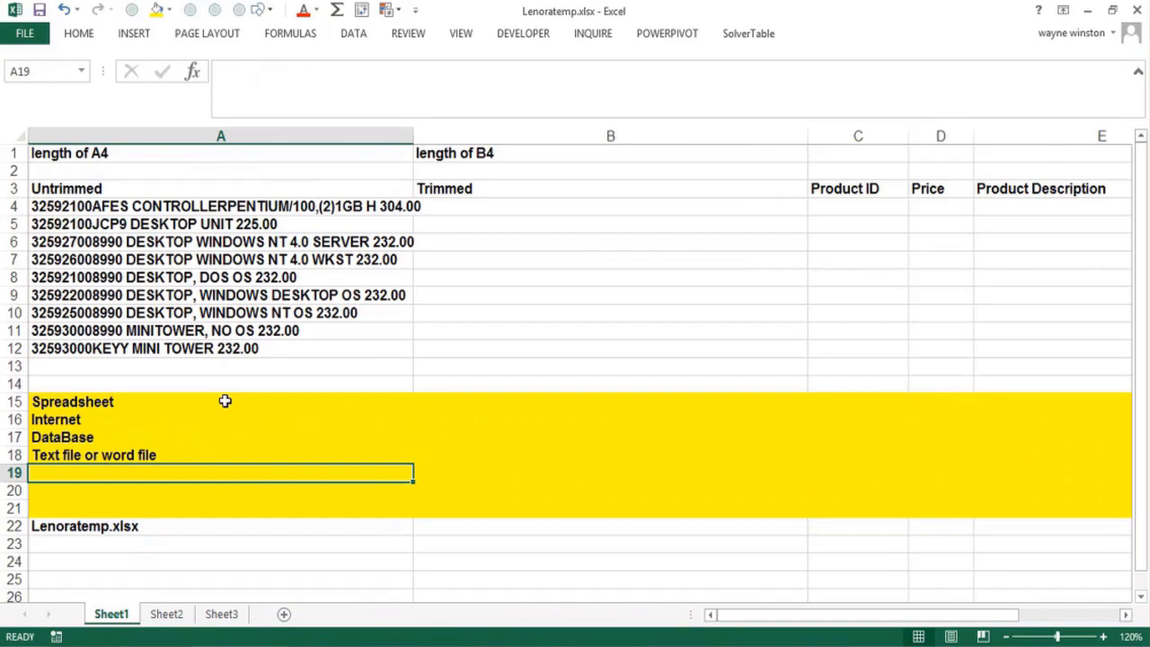
{"action": "type", "text": "(P"}
{"action": "key", "text": "BackSpace"}
{"action": "key", "text": "BackSpace"}
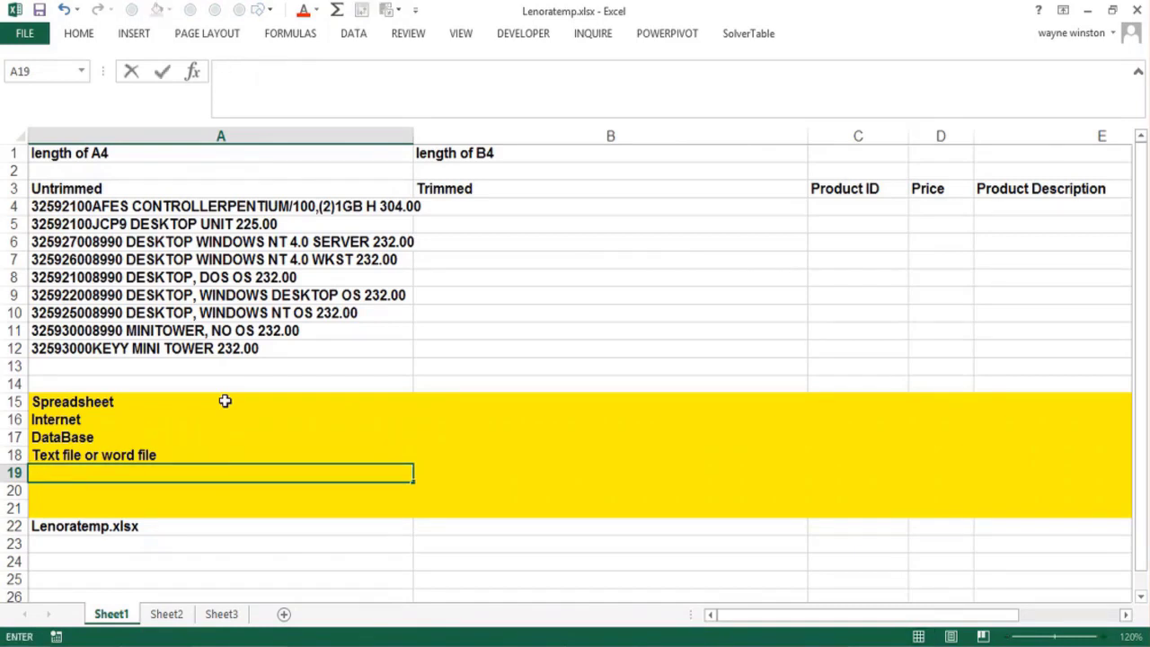
{"action": "type", "text": "PDF"}
{"action": "key", "text": "Return"}
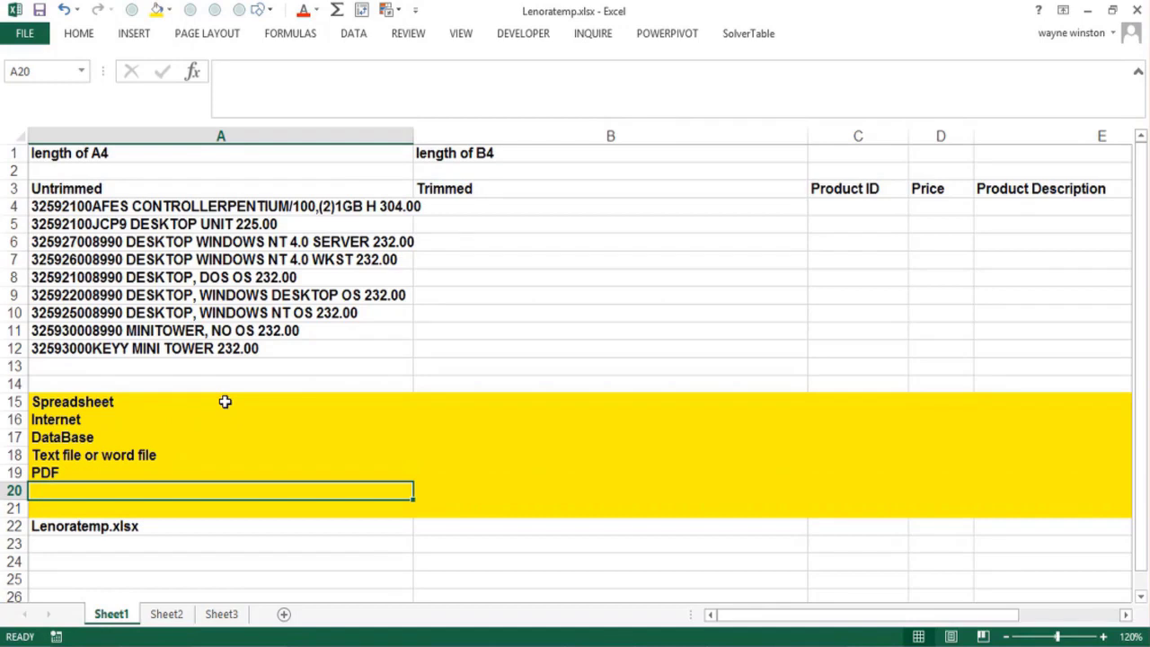
{"action": "left_click", "coordinate": [229, 528]}
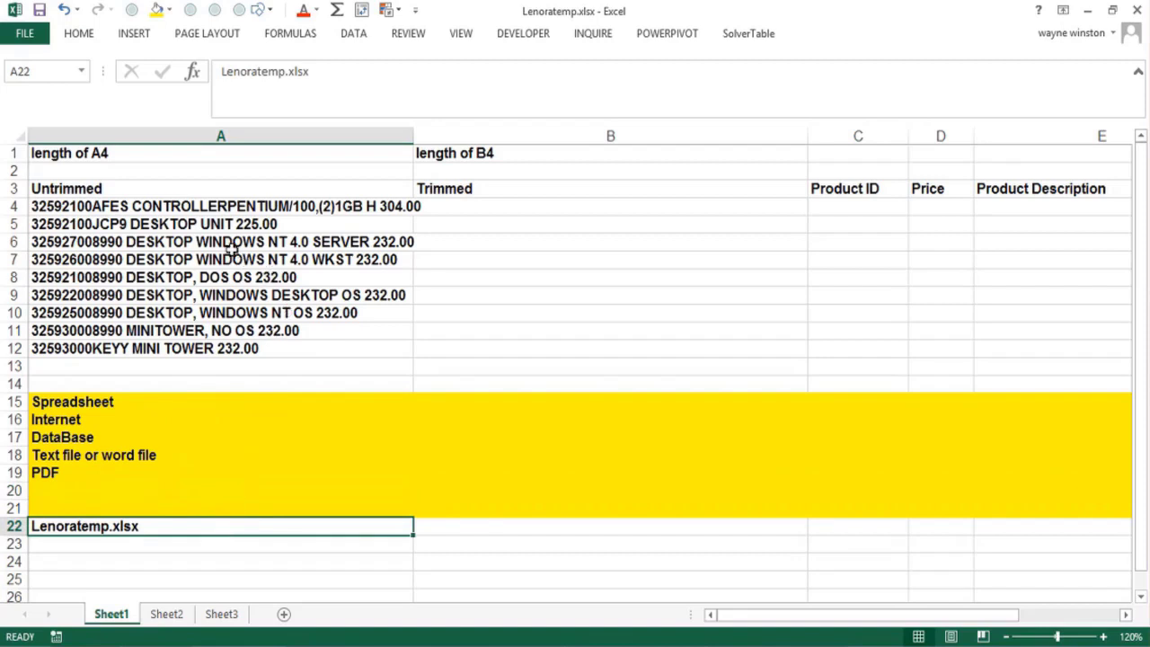
{"action": "left_click", "coordinate": [302, 206]}
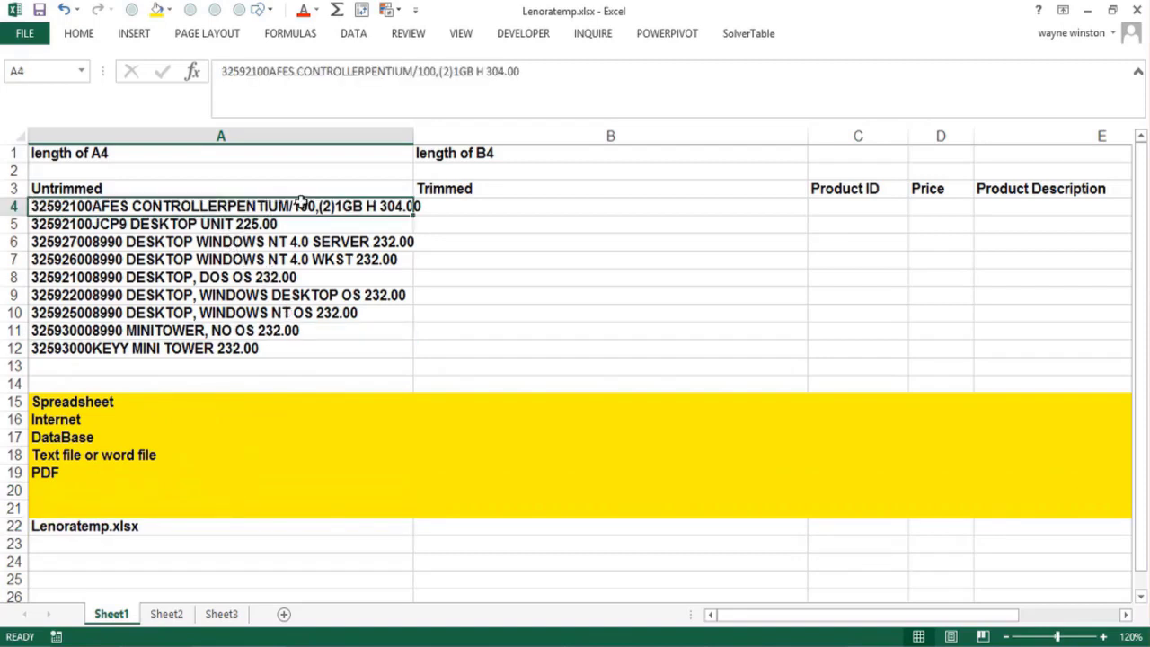
{"action": "left_click", "coordinate": [337, 367]}
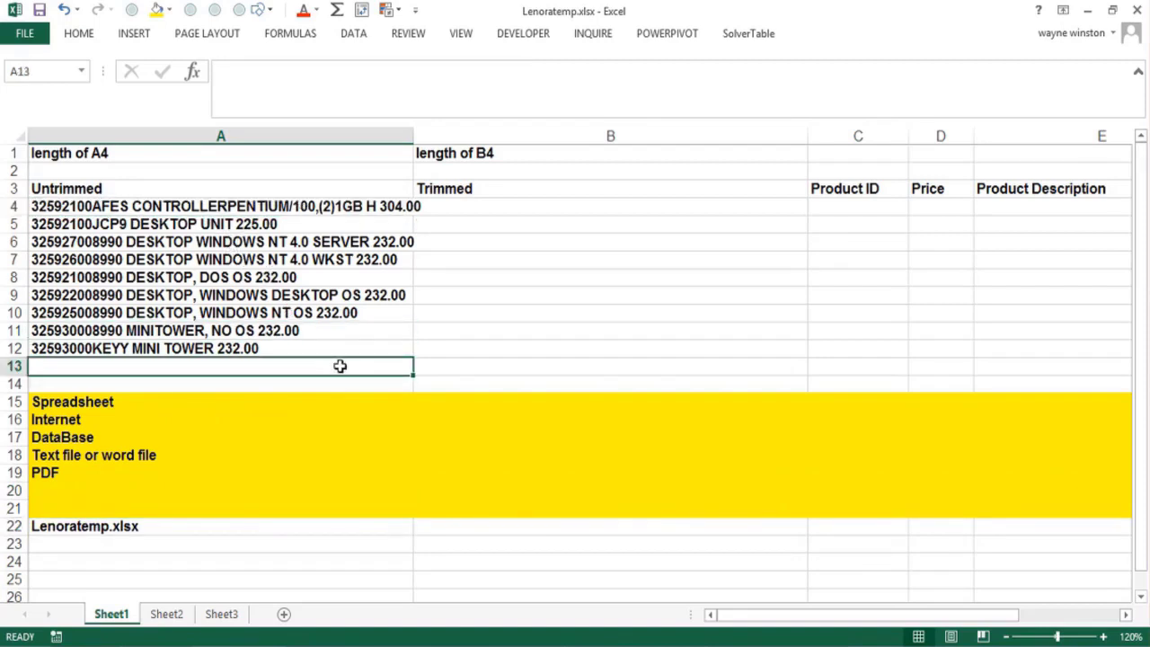
{"action": "left_click", "coordinate": [216, 205]}
{"action": "left_click_drag", "start_coordinate": [216, 223], "coordinate": [217, 347]}
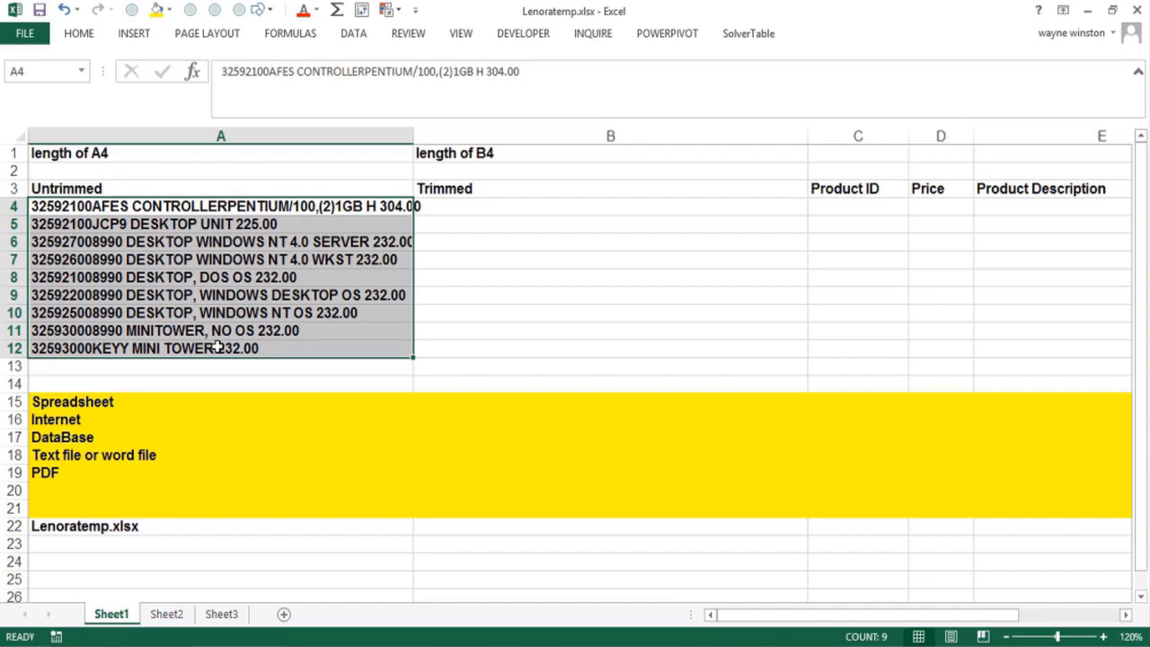
Enter the note "Price was always 6 characters" in cell A23 below the file name
{"action": "left_click", "coordinate": [176, 545]}
{"action": "type", "text": "Pric"}
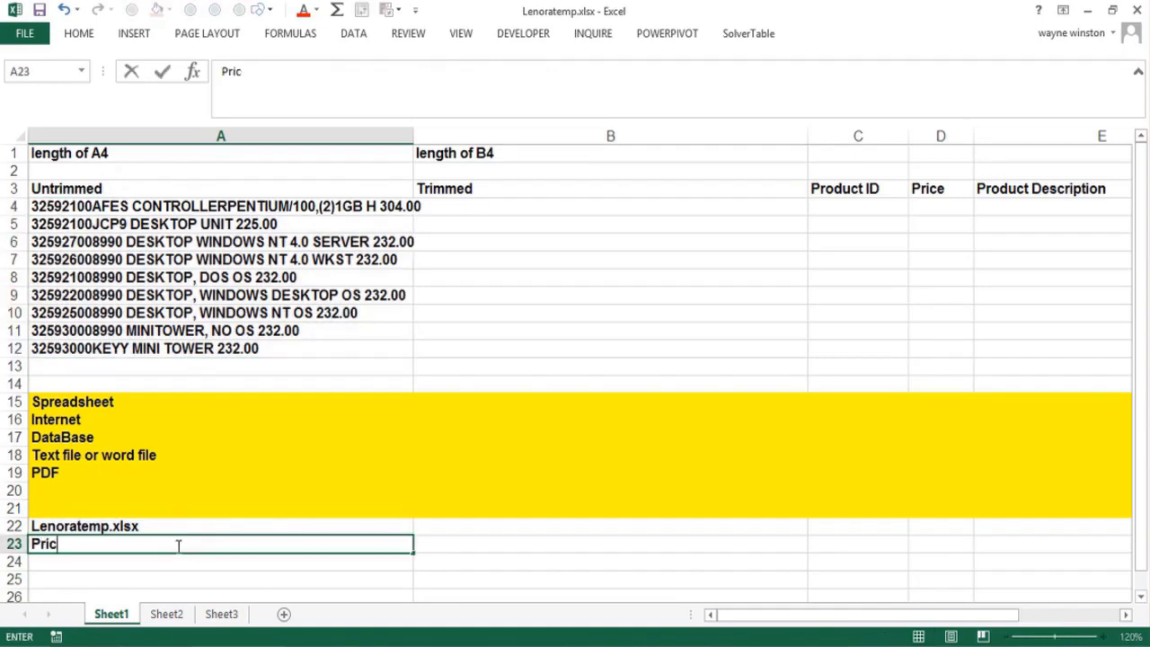
{"action": "type", "text": "e was always 6 c"}
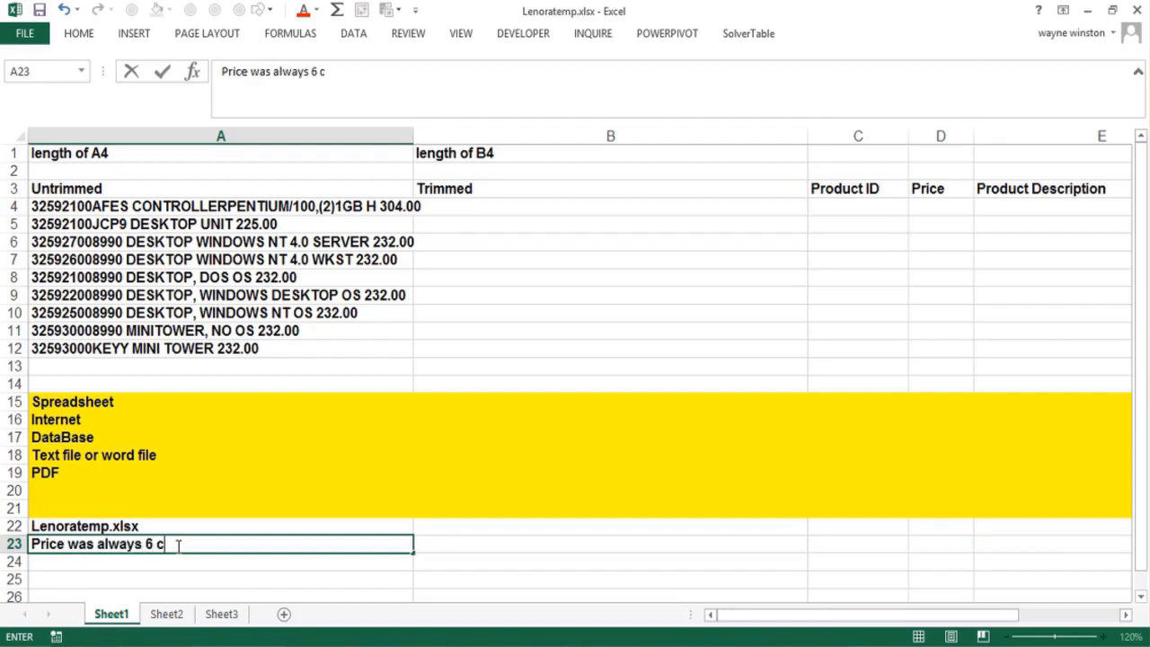
{"action": "type", "text": "haracters"}
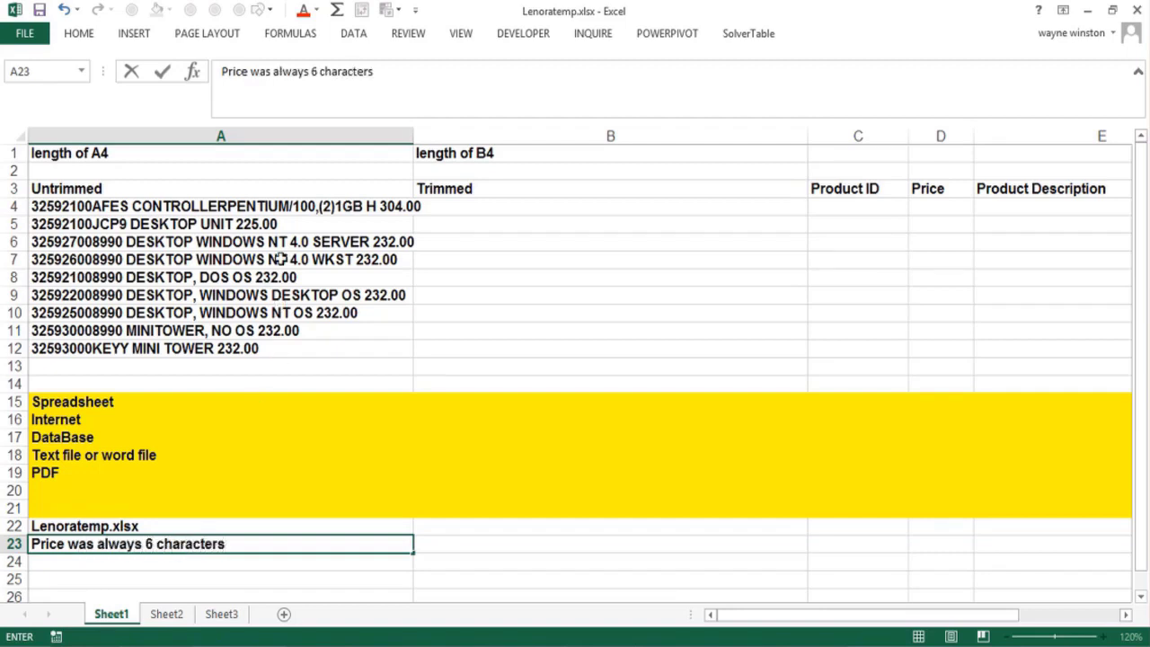
{"action": "left_click", "coordinate": [270, 206]}
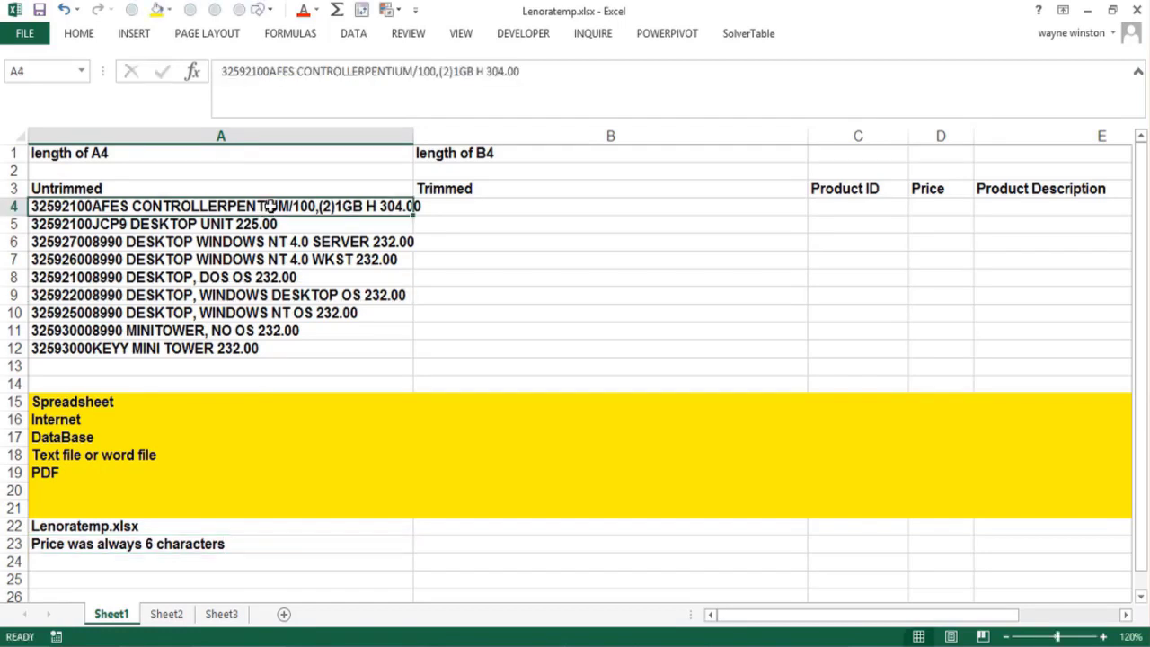
Check the text in A4 for trailing spaces and enter the note "foillowed by 2 blank spaces" in A24
{"action": "key", "text": "F2"}
{"action": "key", "text": "Escape"}
{"action": "left_click", "coordinate": [105, 566]}
{"action": "type", "text": "foi"}
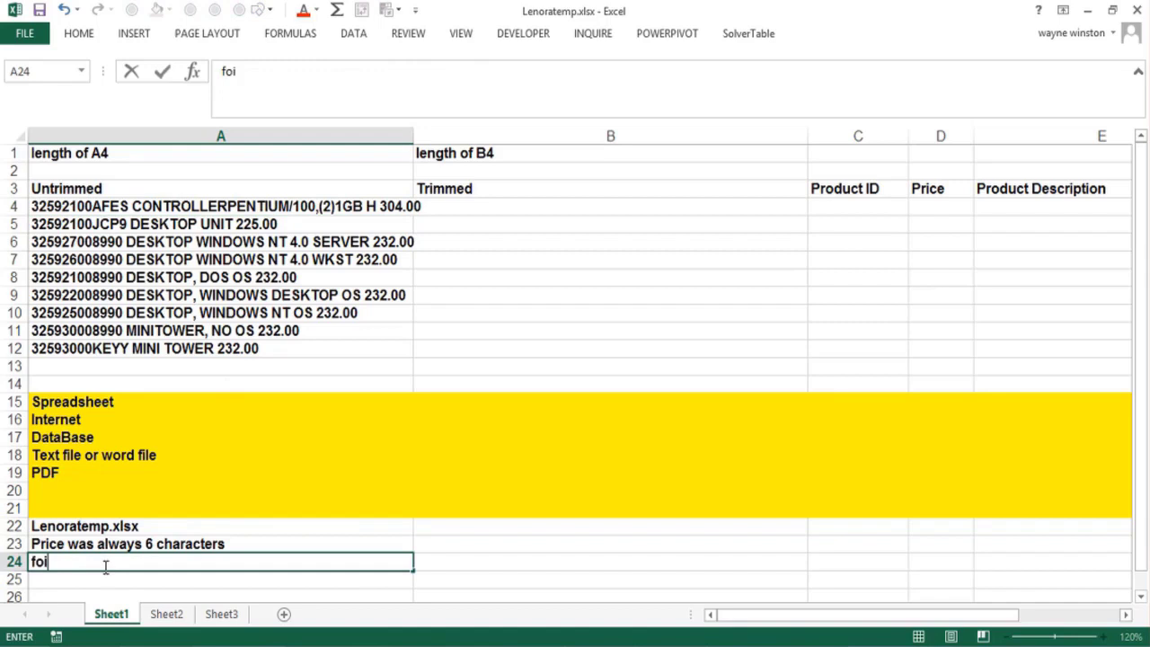
{"action": "type", "text": "llowed by 2 bla"}
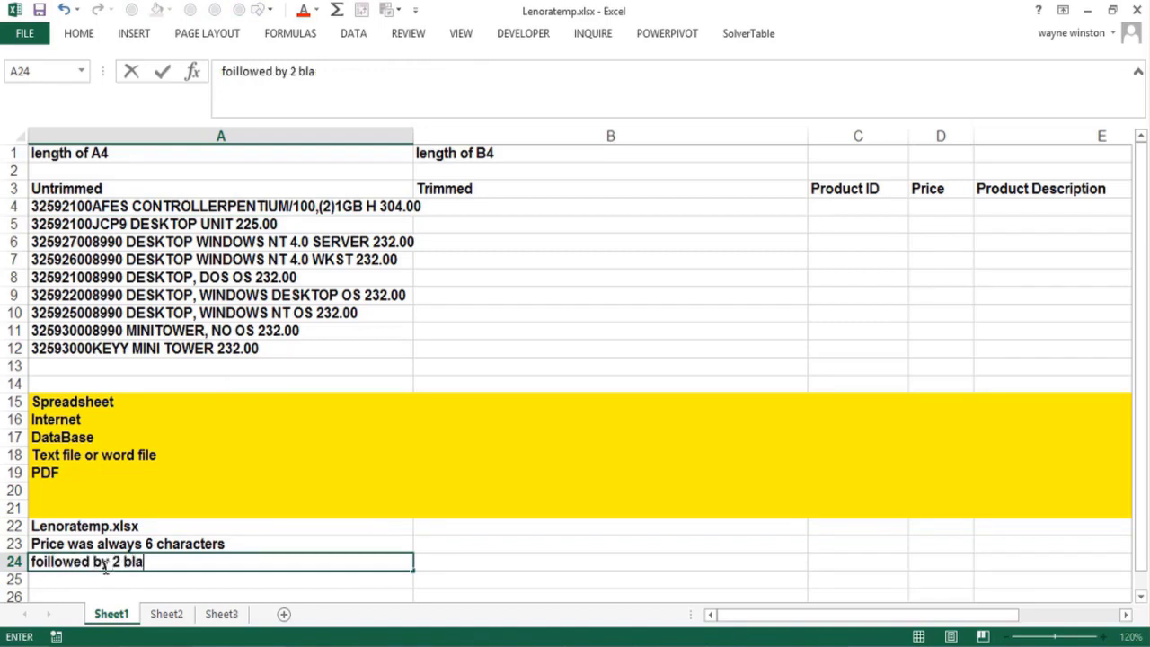
{"action": "type", "text": "nk spaces"}
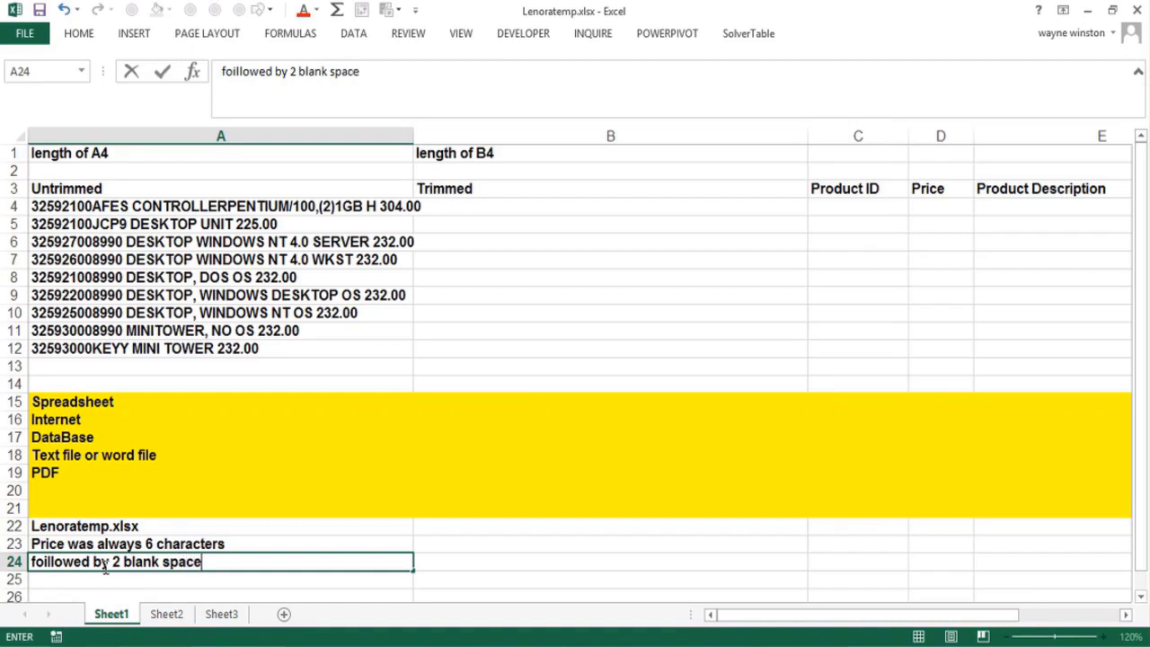
{"action": "left_click", "coordinate": [301, 367]}
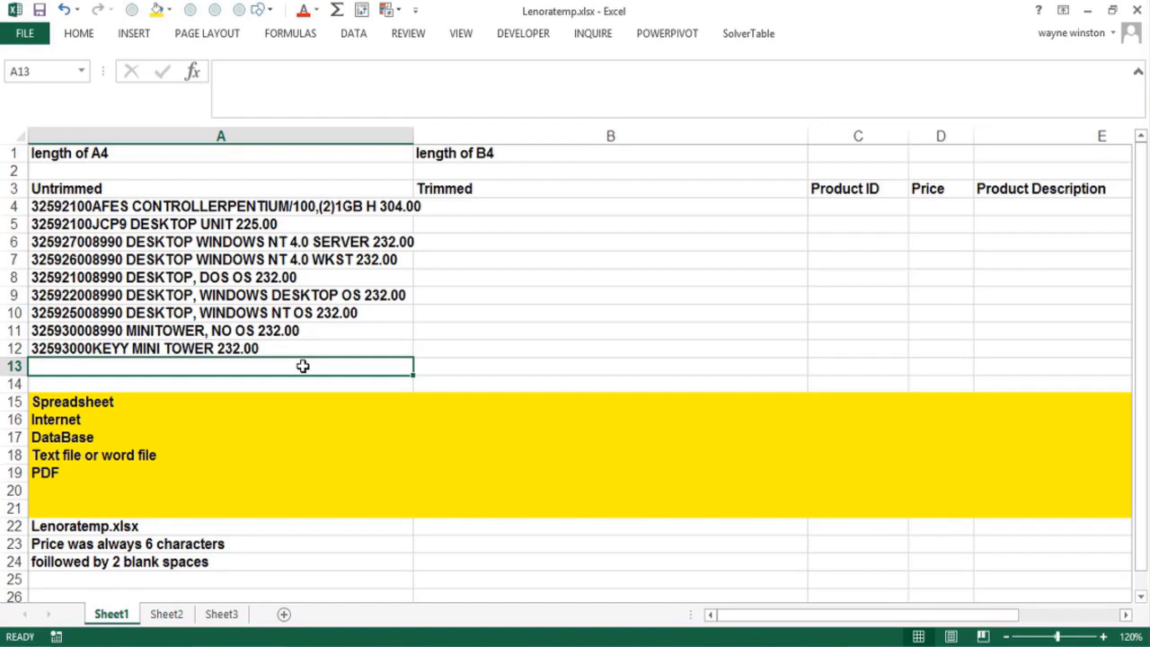
Enter =TRIM(A4) in B4 and fill the formula down to B12 for all the product strings
{"action": "left_click", "coordinate": [468, 205]}
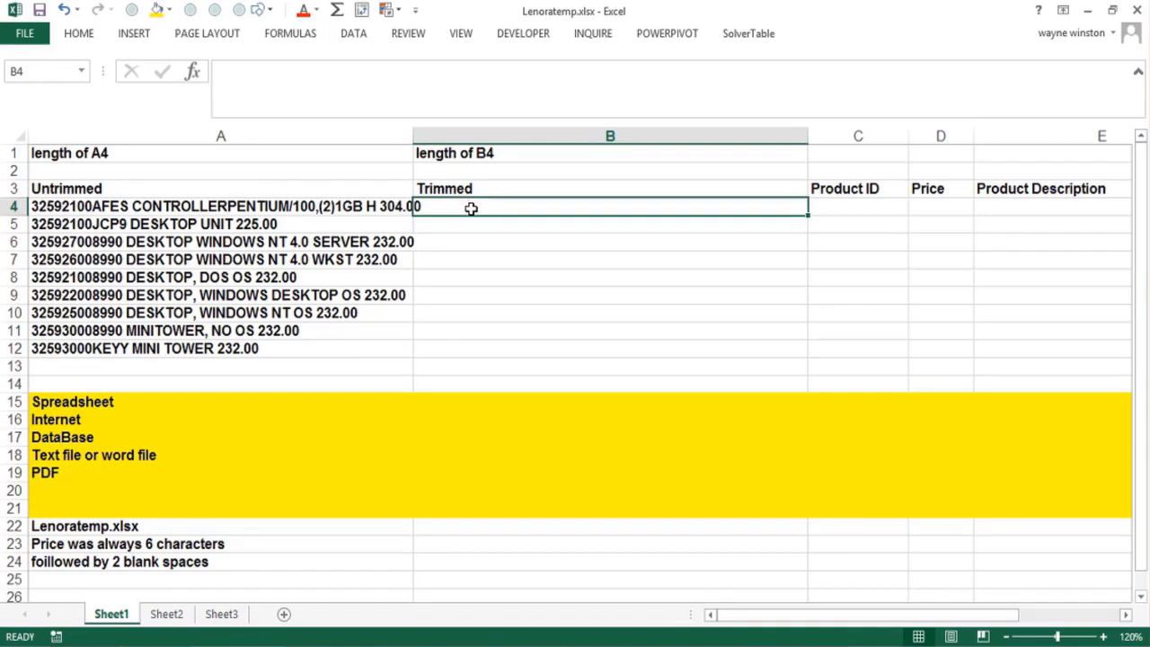
{"action": "type", "text": "=trim("}
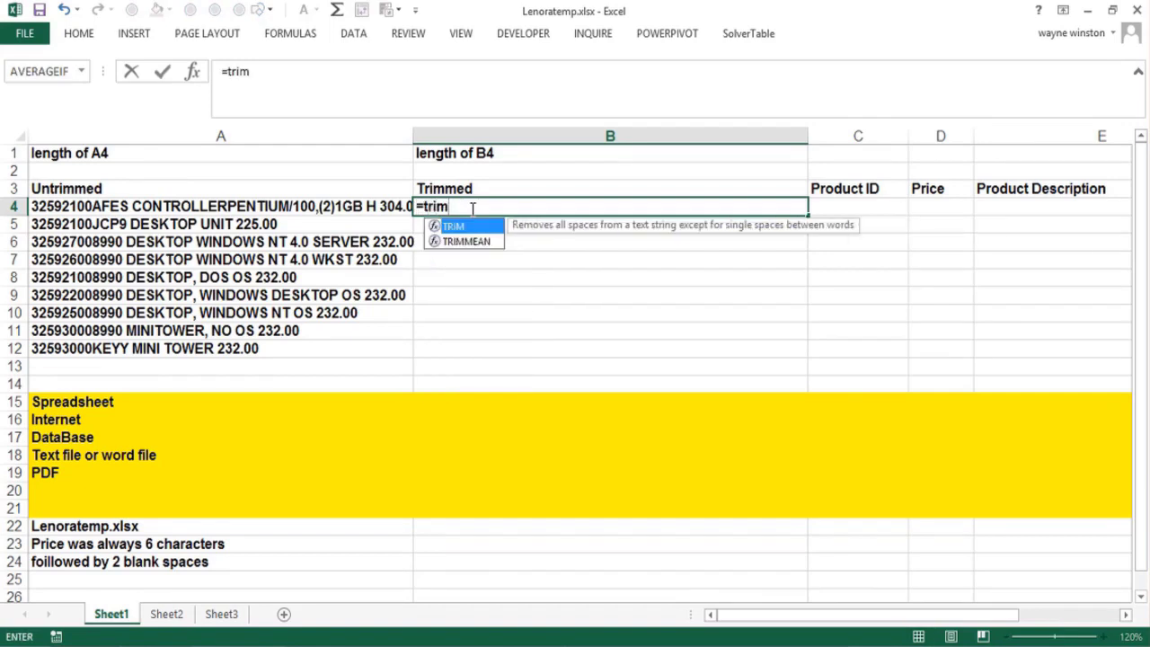
{"action": "left_click", "coordinate": [357, 209]}
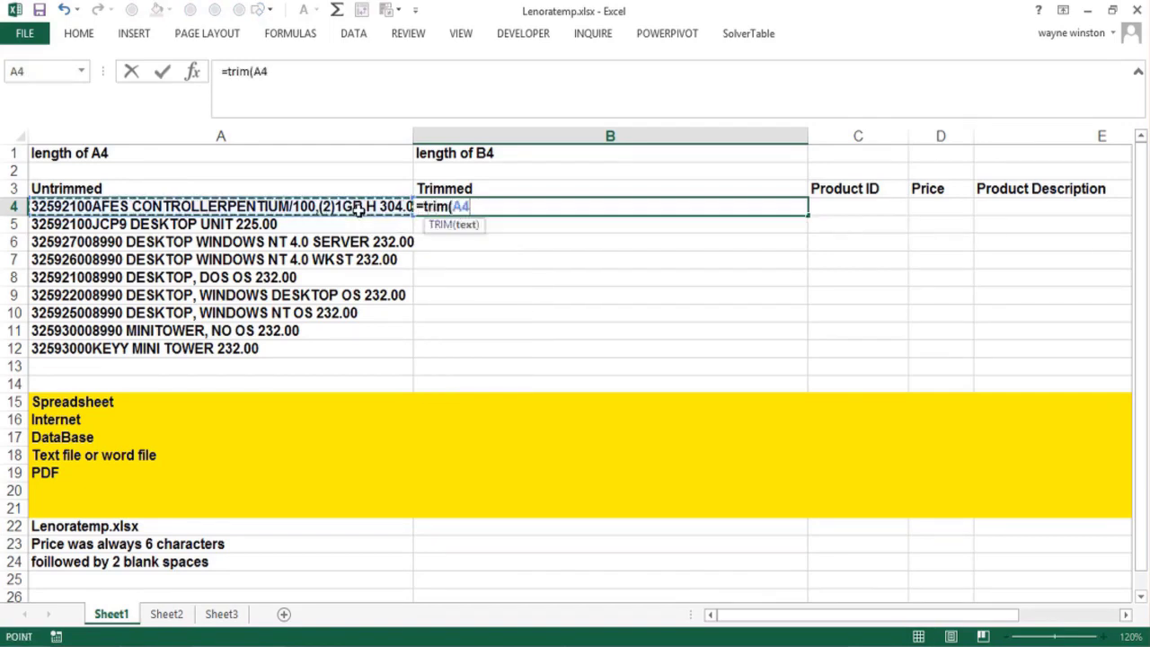
{"action": "type", "text": ")"}
{"action": "key", "text": "Return"}
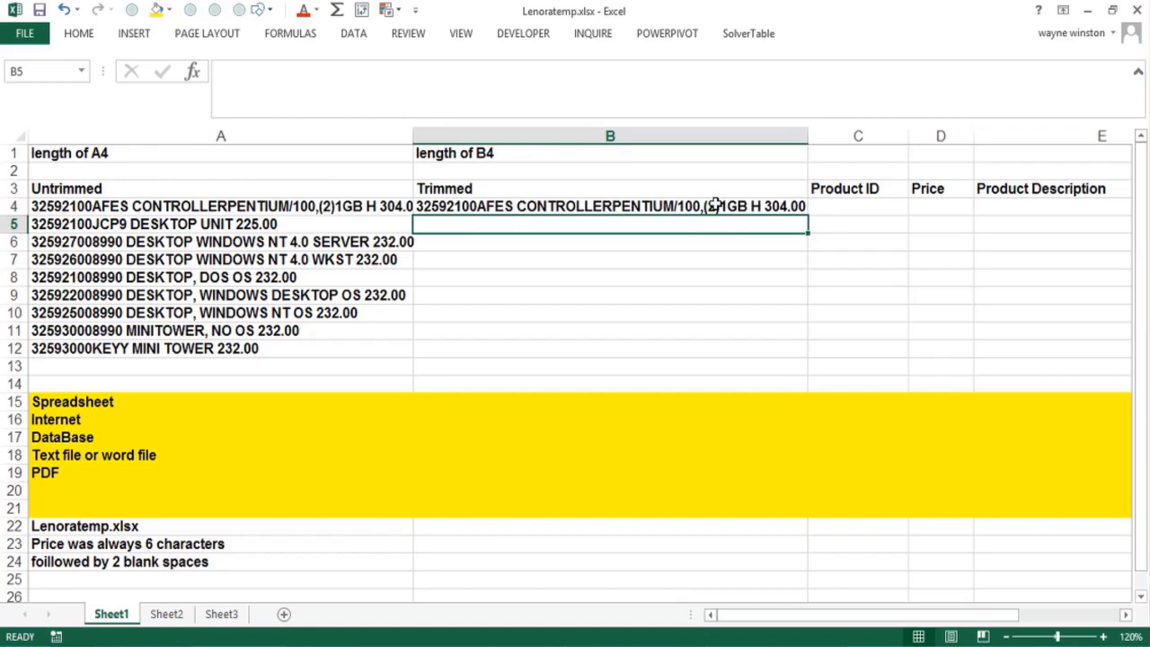
{"action": "left_click", "coordinate": [790, 208]}
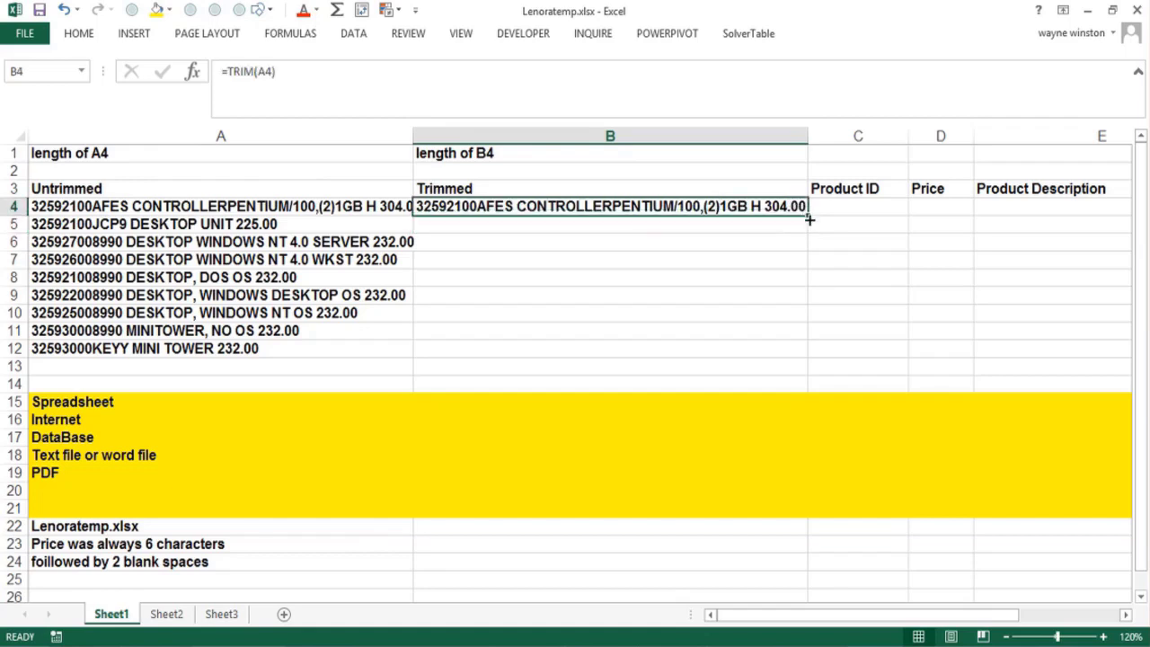
{"action": "double_click", "coordinate": [808, 215]}
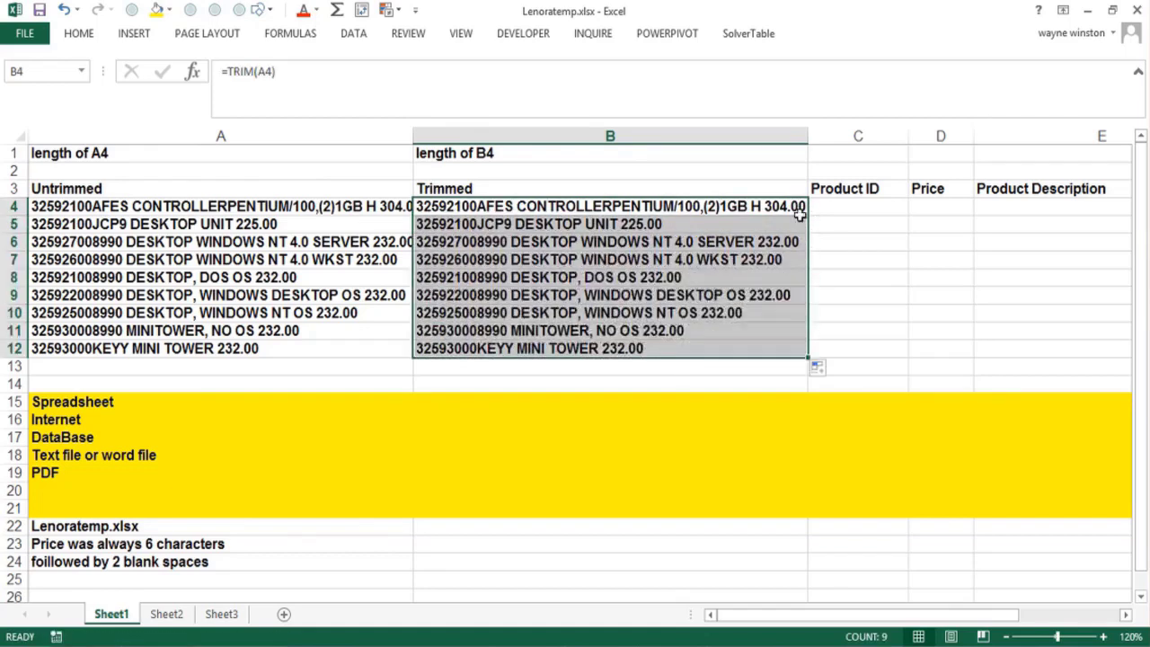
Calculate the length of the untrimmed text by entering =LEN(A4) in cell A2
{"action": "left_click", "coordinate": [337, 175]}
{"action": "type", "text": "=LEN("}
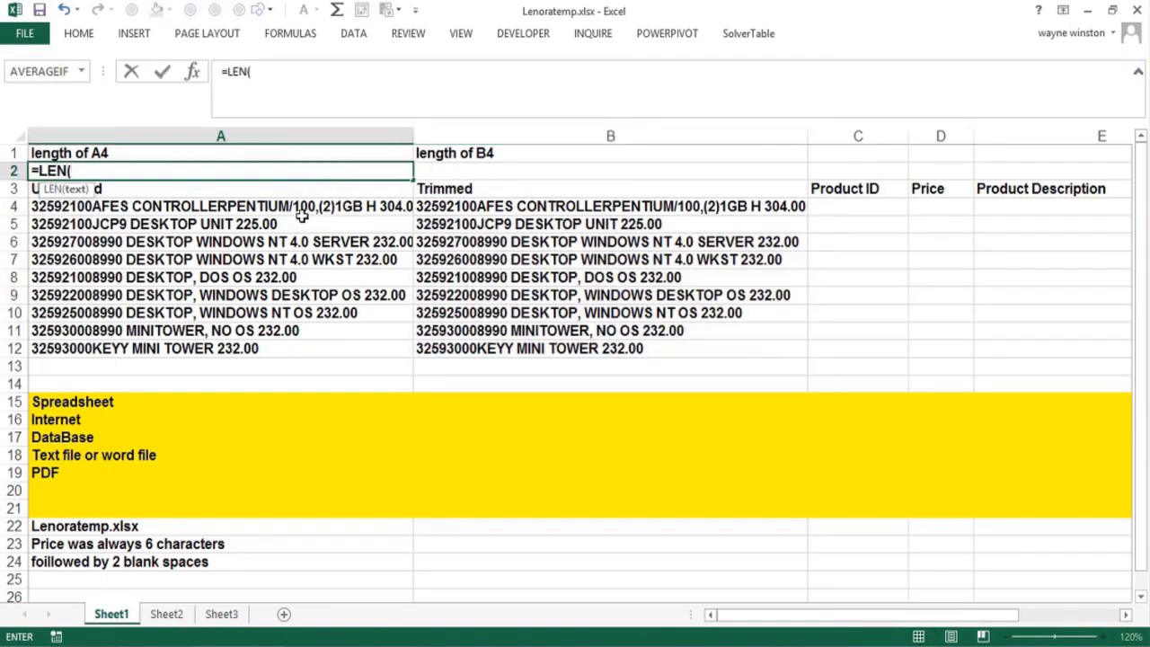
{"action": "left_click", "coordinate": [306, 207]}
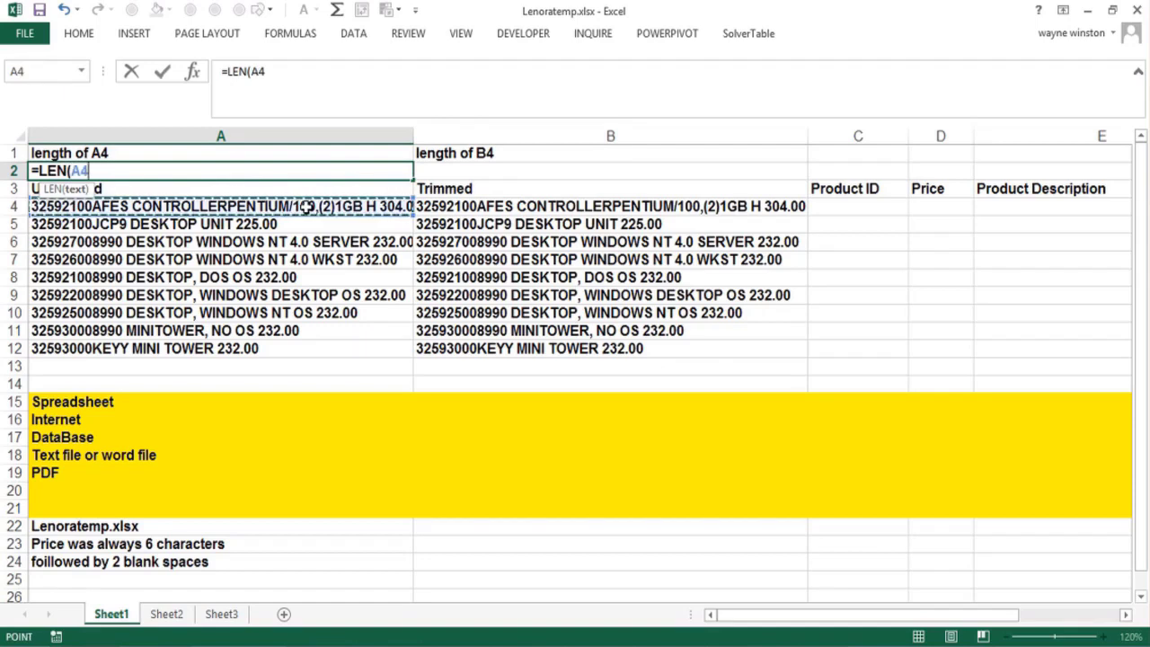
{"action": "type", "text": ")"}
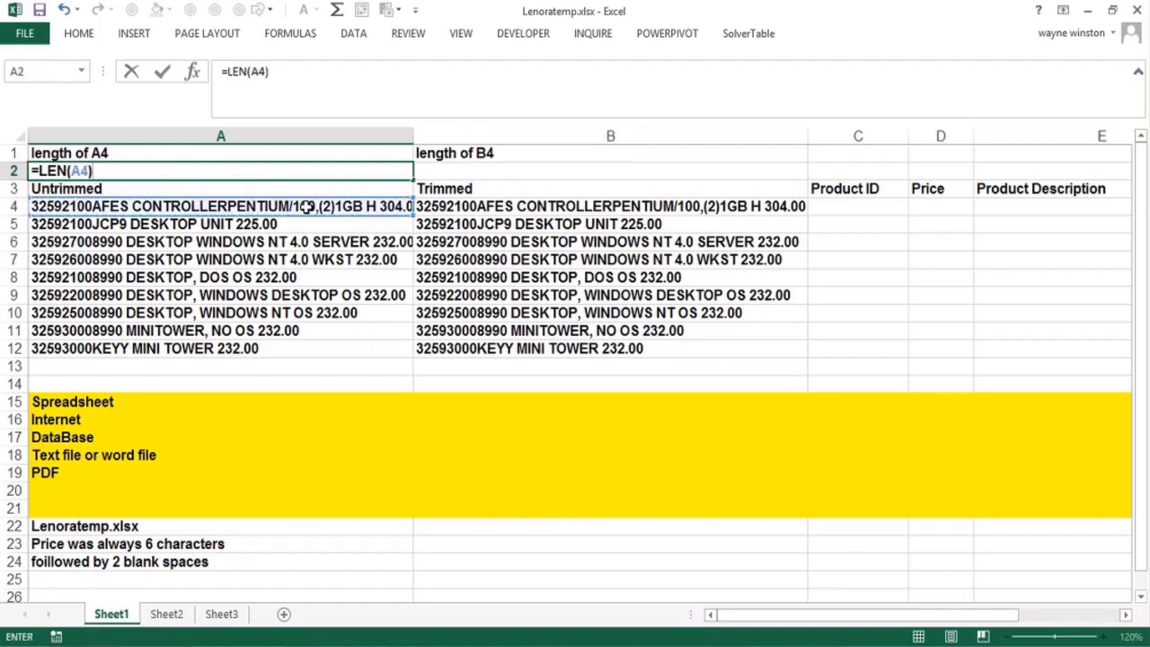
{"action": "key", "text": "Return"}
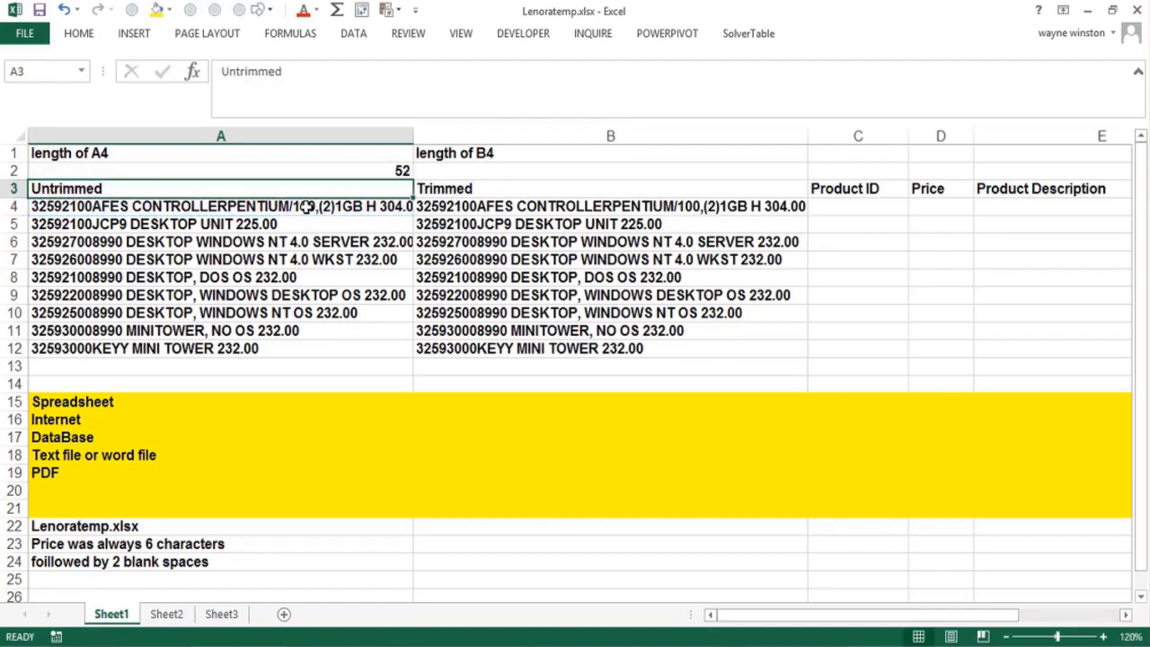
Copy the length formula from A2 into B2 to calculate the length of the trimmed text in B4
{"action": "left_click", "coordinate": [341, 171]}
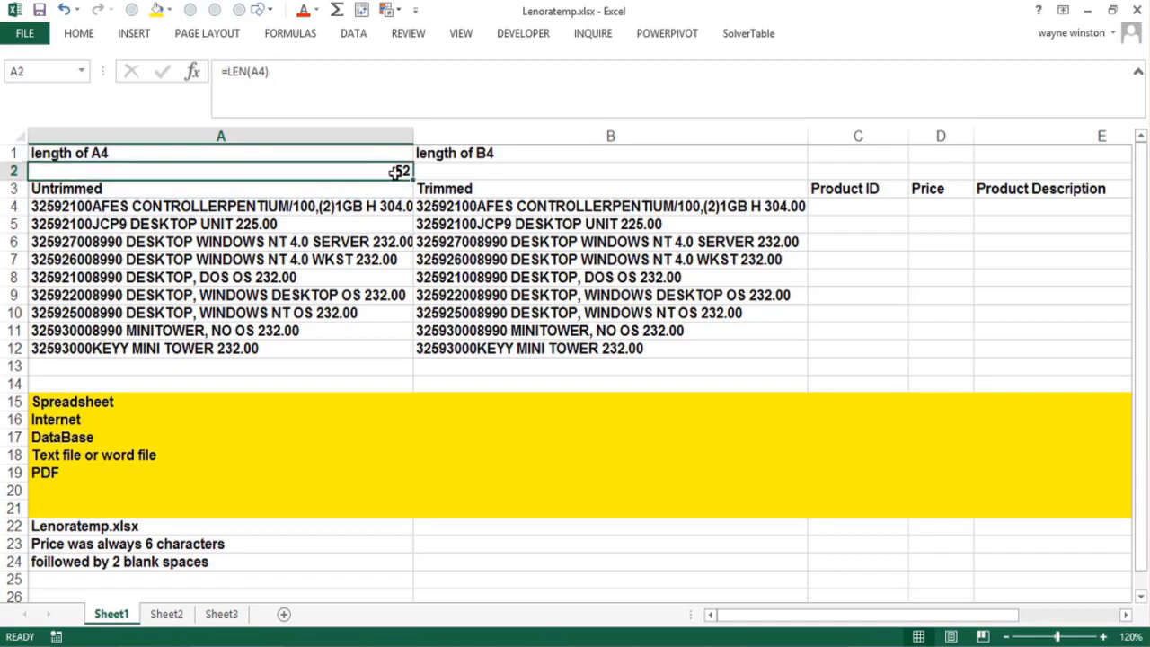
{"action": "left_click_drag", "start_coordinate": [416, 180], "coordinate": [680, 180]}
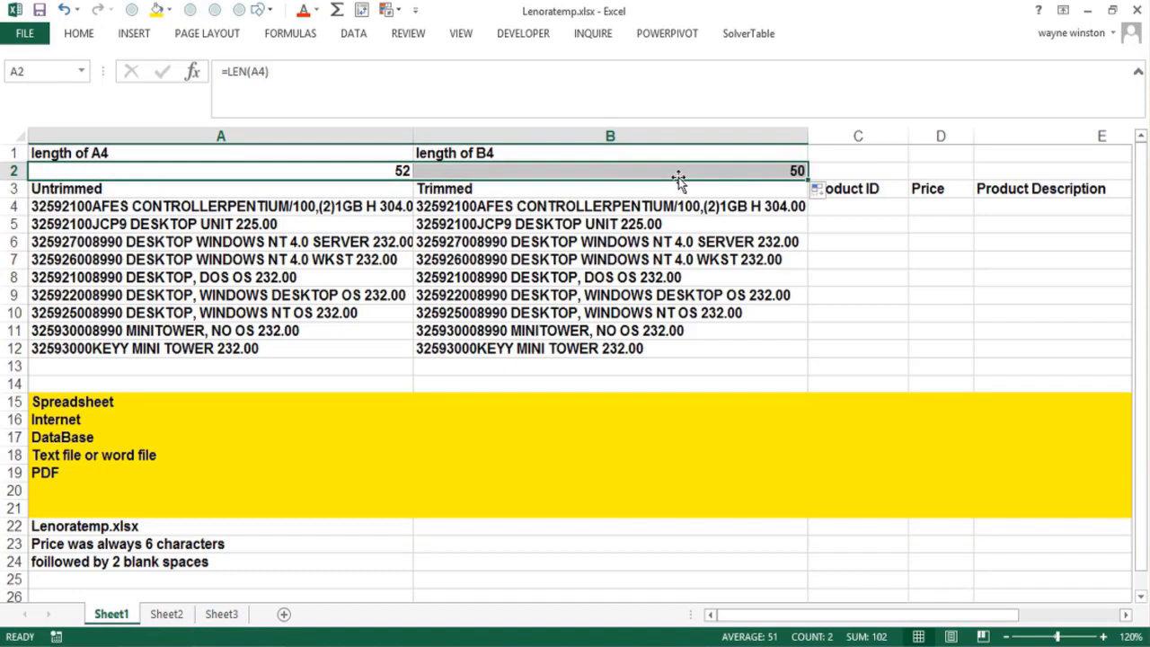
{"action": "left_click", "coordinate": [680, 175]}
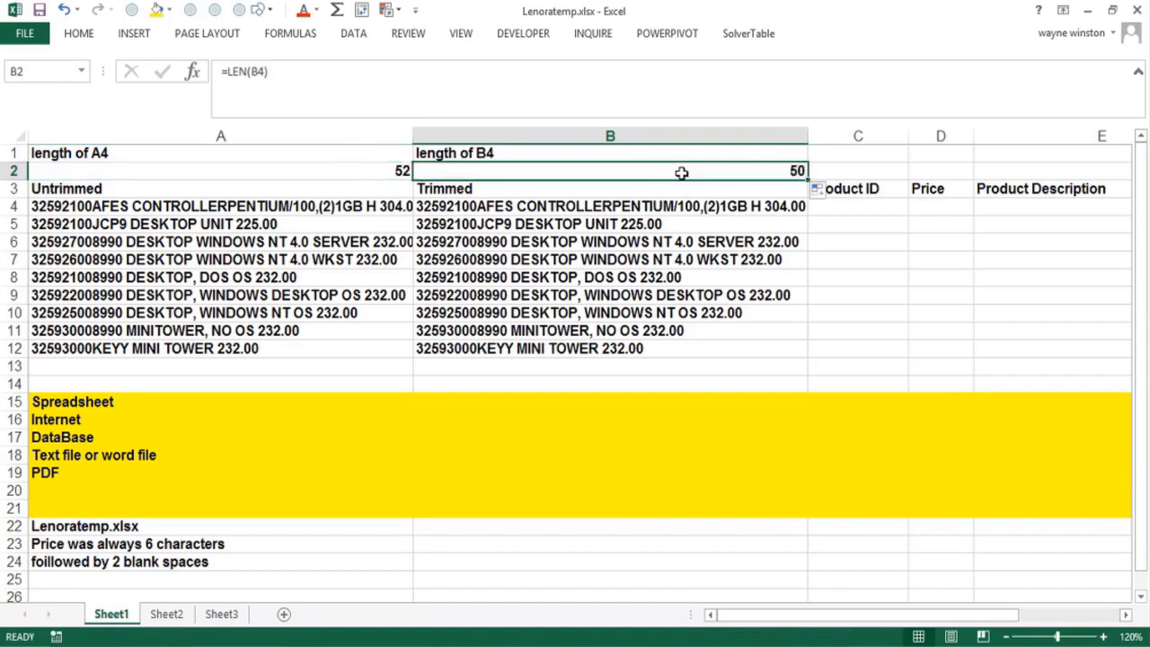
{"action": "left_click", "coordinate": [725, 207]}
Enter =LEFT(B4,12) in C4 to extract the product ID from the trimmed text
{"action": "left_click", "coordinate": [288, 243]}
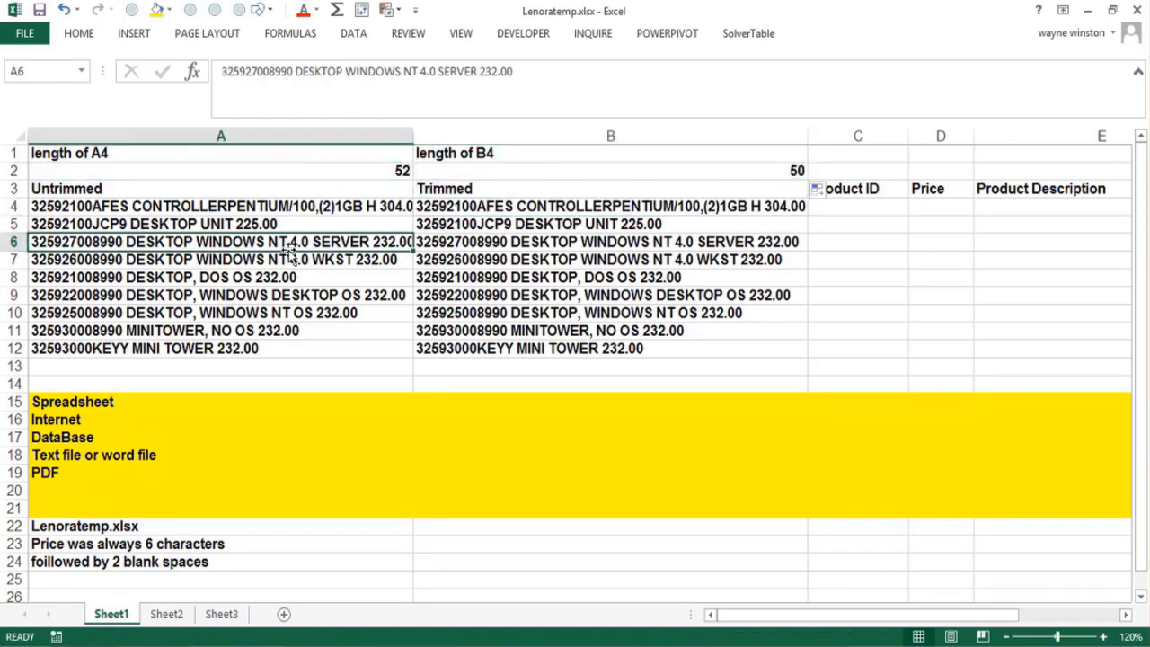
{"action": "key", "text": "Right"}
{"action": "key", "text": "Right"}
{"action": "key", "text": "Right"}
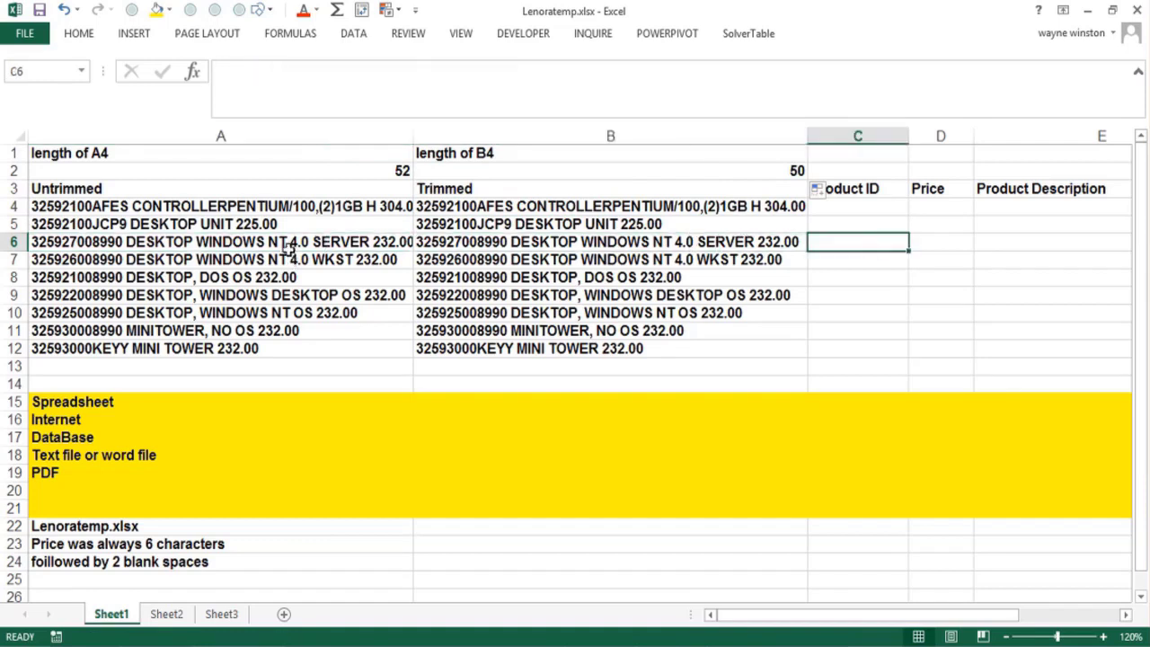
{"action": "key", "text": "Right"}
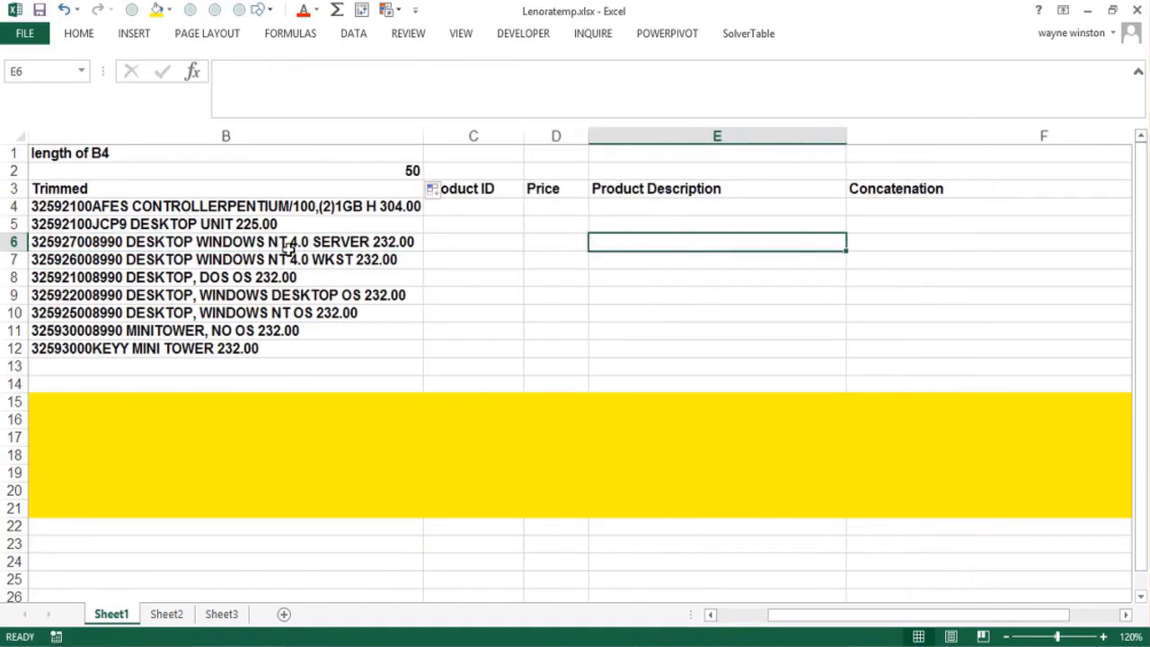
{"action": "left_click", "coordinate": [496, 220]}
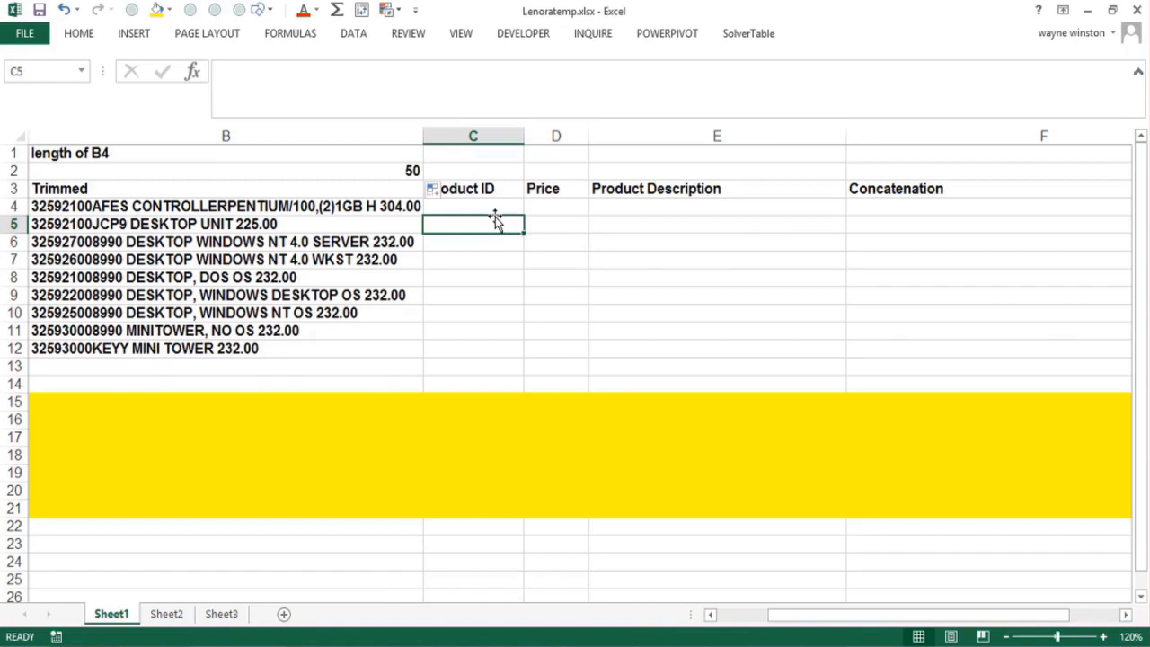
{"action": "left_click", "coordinate": [474, 203]}
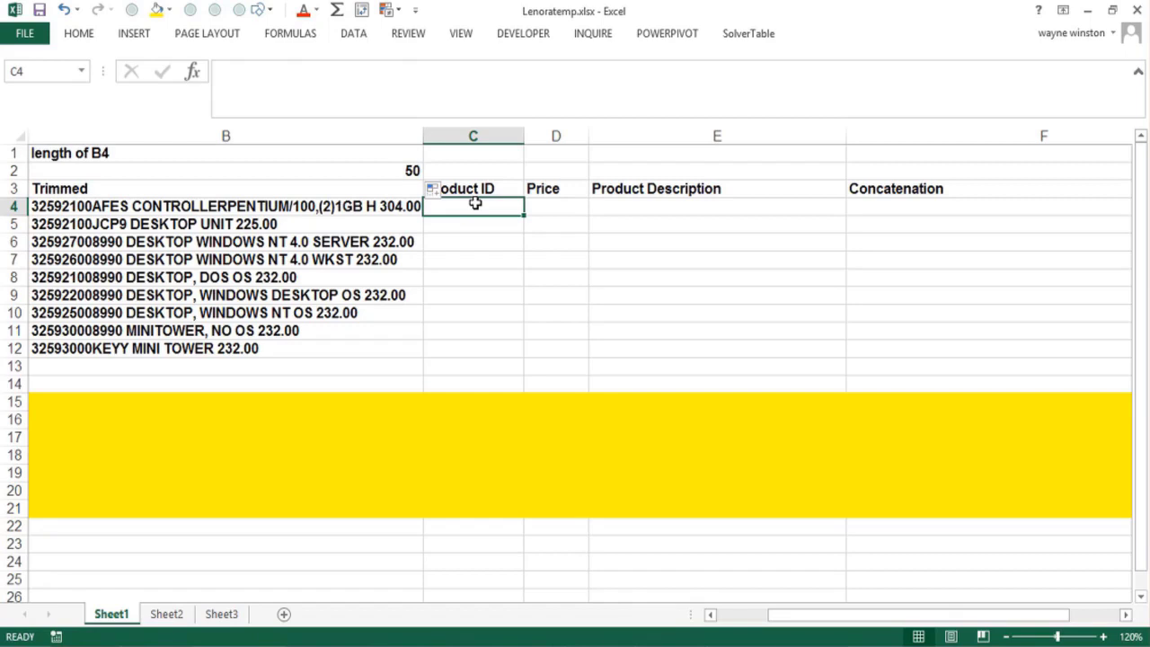
{"action": "type", "text": "=l"}
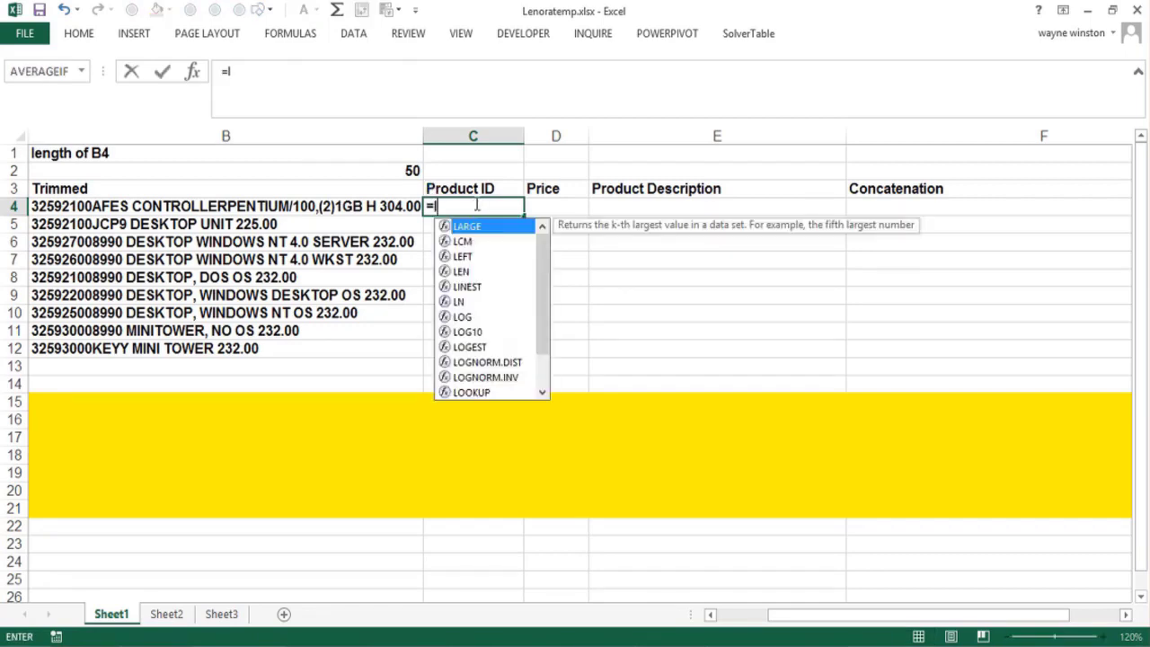
{"action": "type", "text": "eft("}
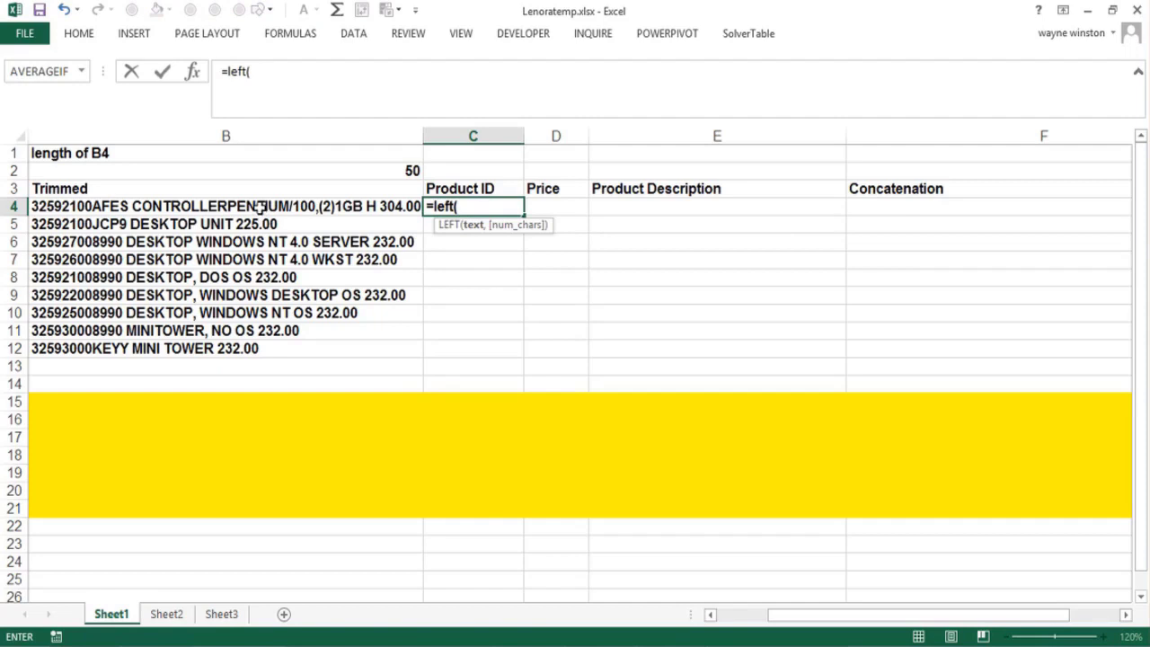
{"action": "left_click", "coordinate": [260, 206]}
{"action": "type", "text": ",1"}
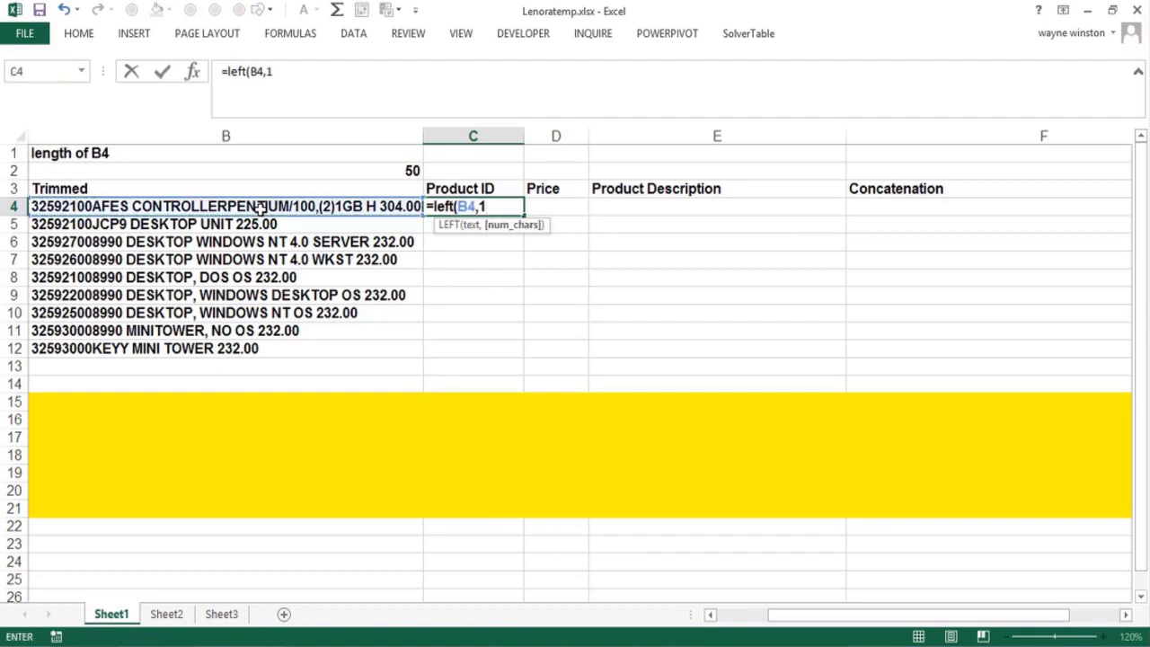
{"action": "type", "text": "2)"}
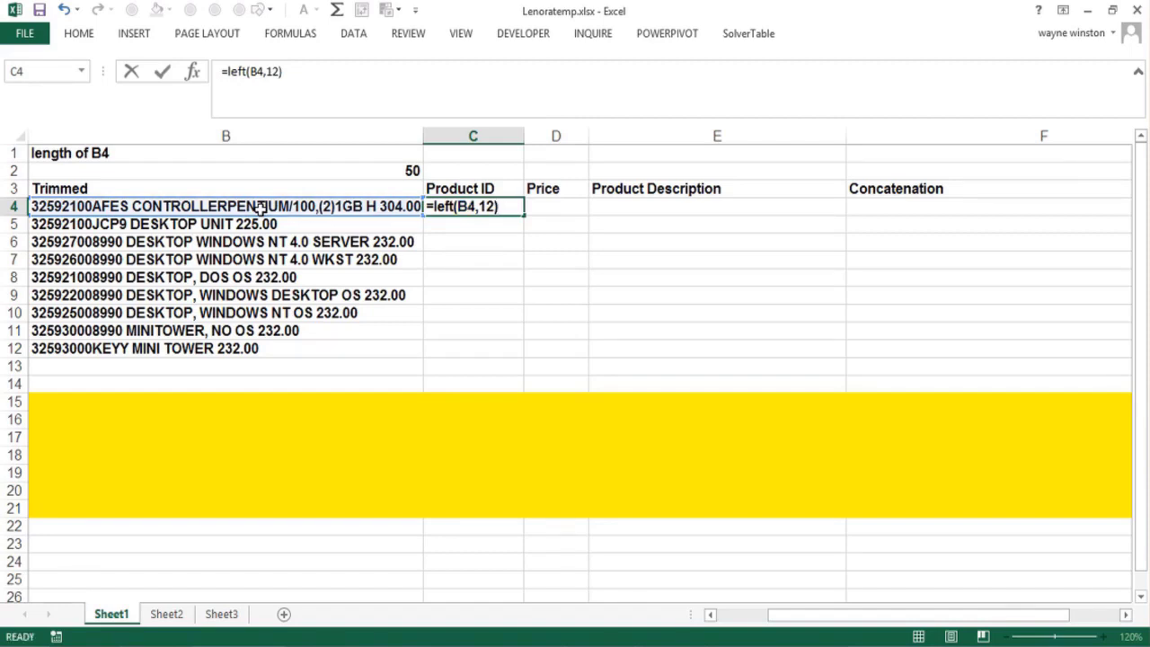
{"action": "key", "text": "Return"}
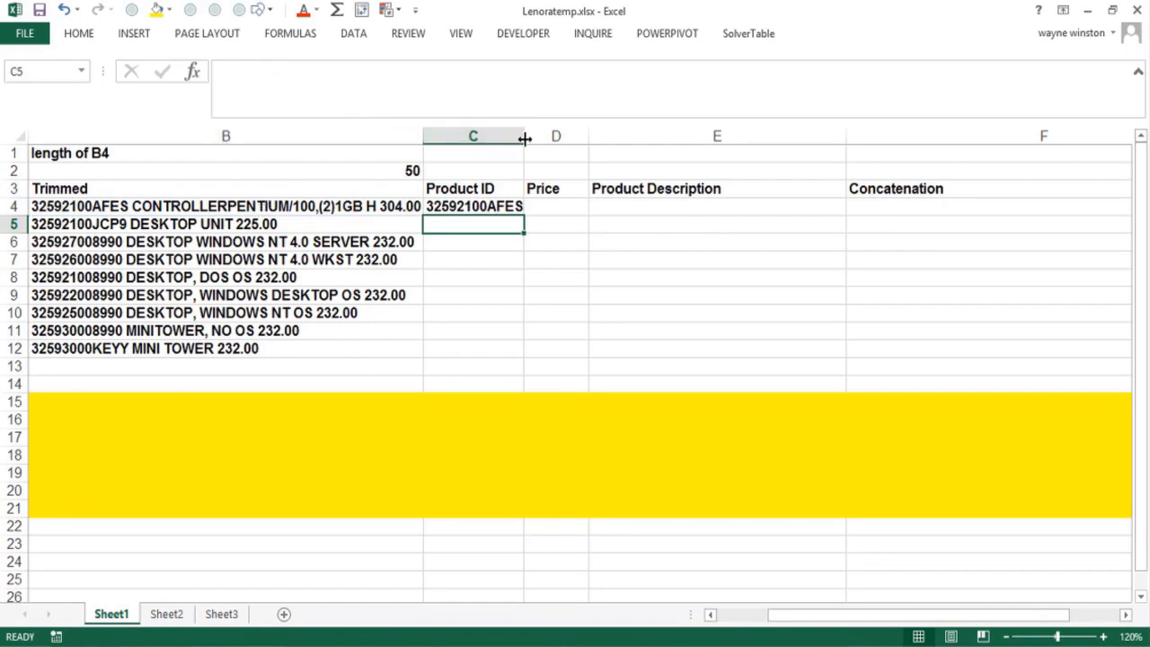
Widen column C slightly and fill the product ID formula from C4 down to C12
{"action": "left_click_drag", "start_coordinate": [524, 136], "coordinate": [534, 136]}
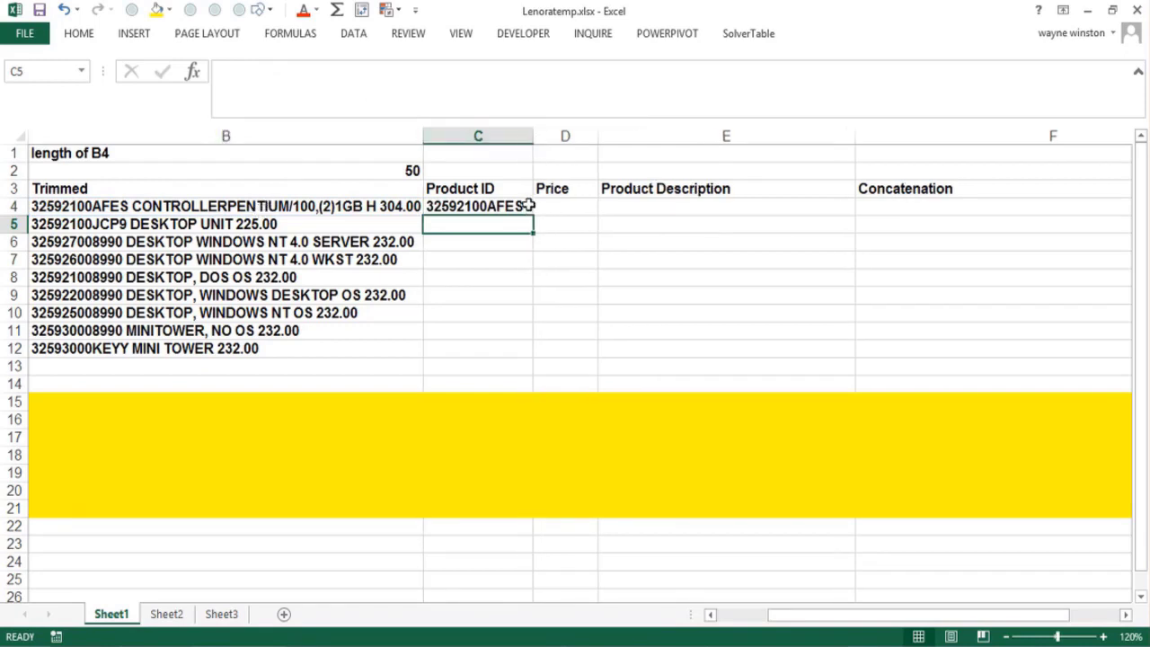
{"action": "left_click", "coordinate": [525, 207]}
{"action": "left_click_drag", "start_coordinate": [532, 214], "coordinate": [532, 214]}
{"action": "double_click", "coordinate": [532, 214]}
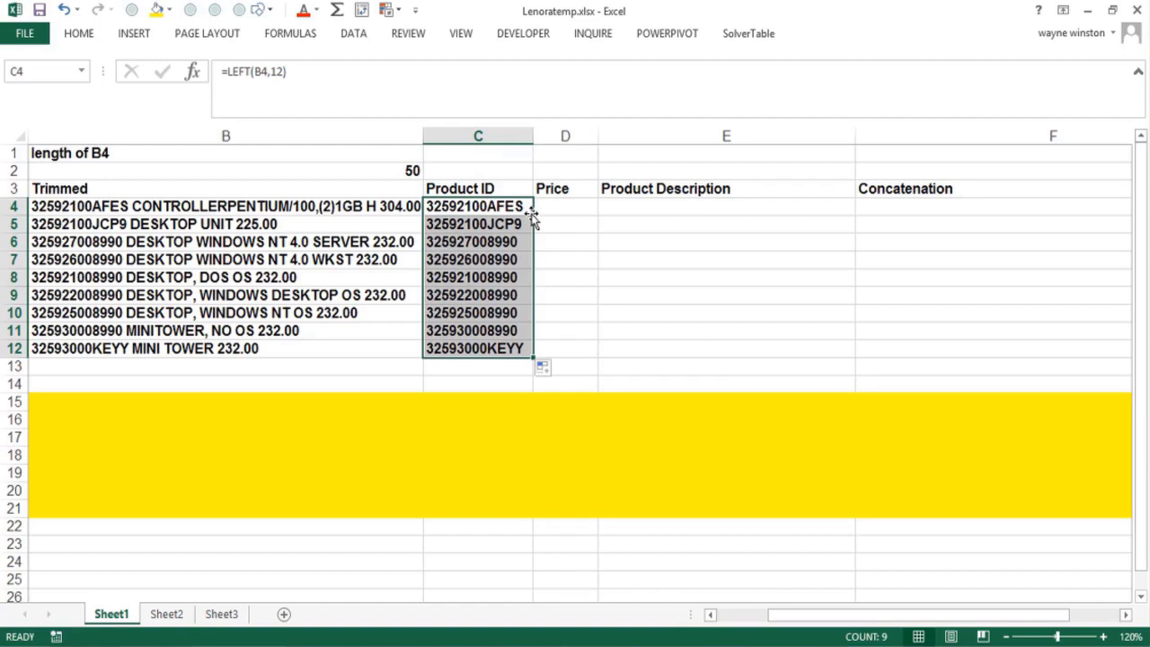
Extract the prices by entering =RIGHT(B4,6) in D4 and filling the formula down to D12
{"action": "left_click", "coordinate": [558, 207]}
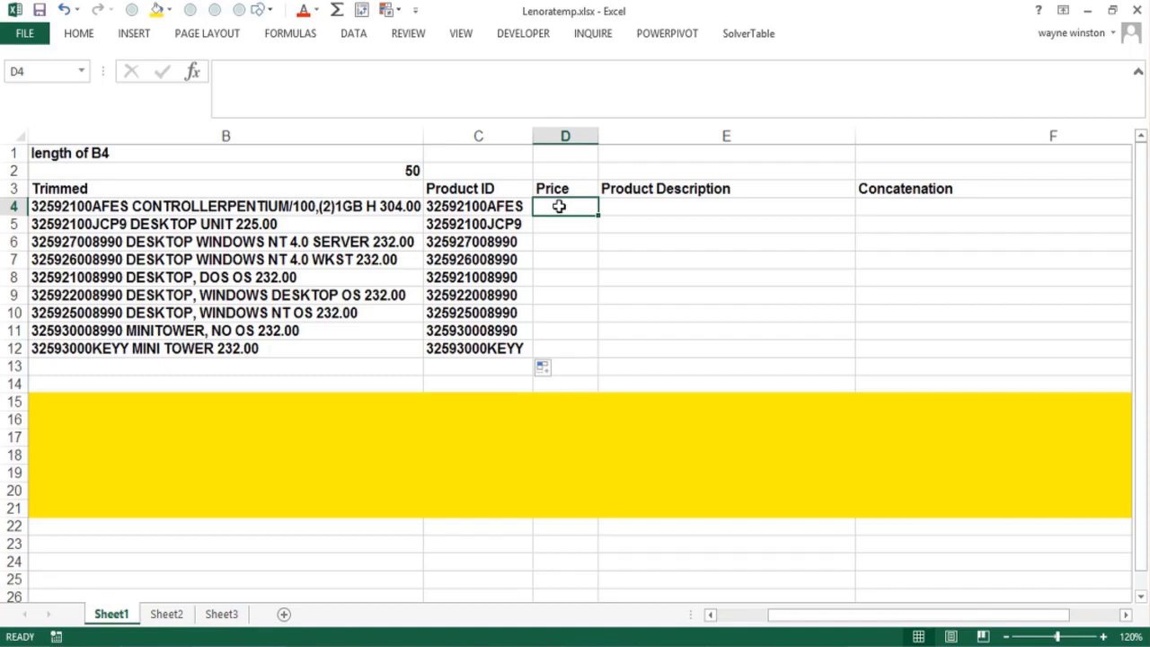
{"action": "type", "text": "=right("}
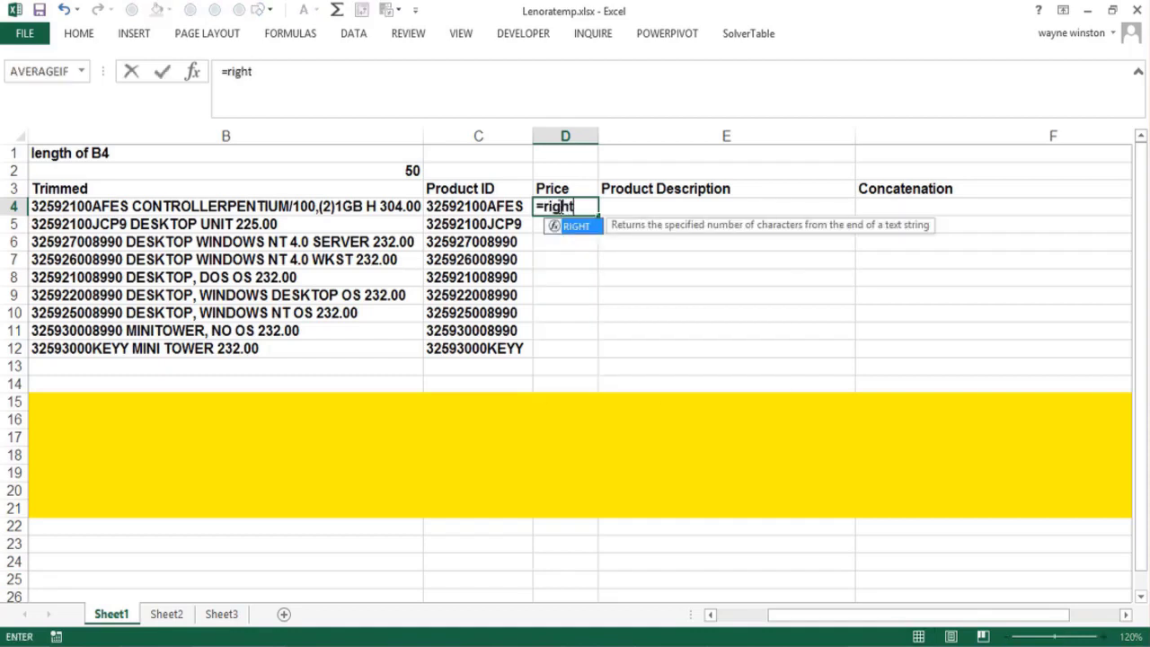
{"action": "left_click", "coordinate": [351, 207]}
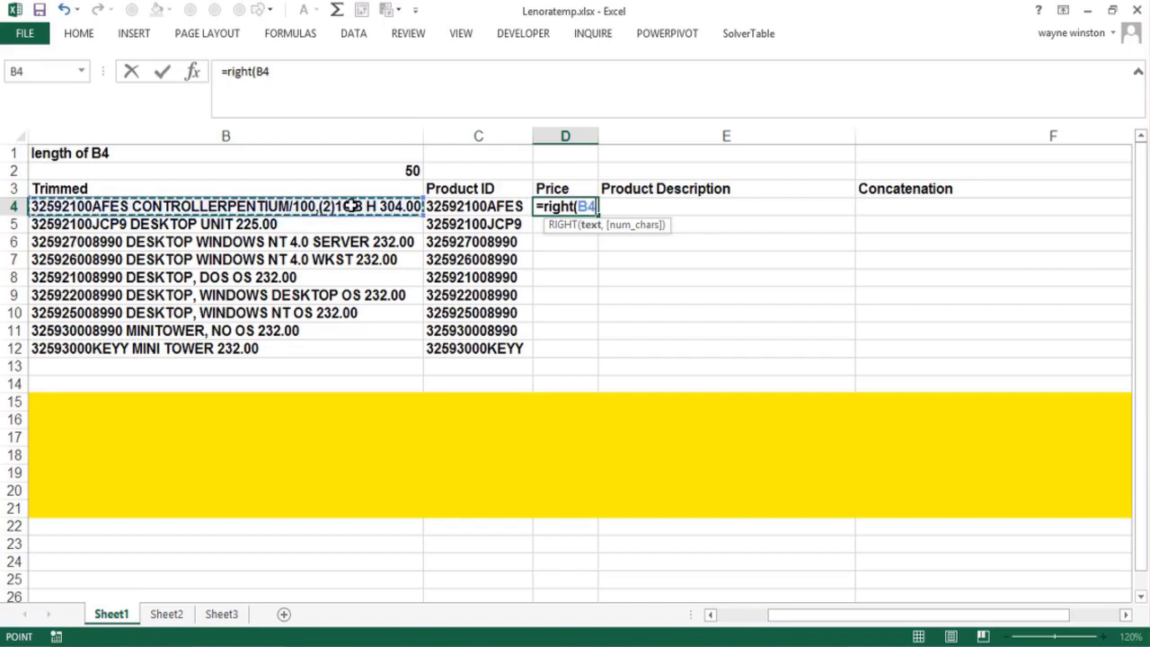
{"action": "type", "text": ",6)"}
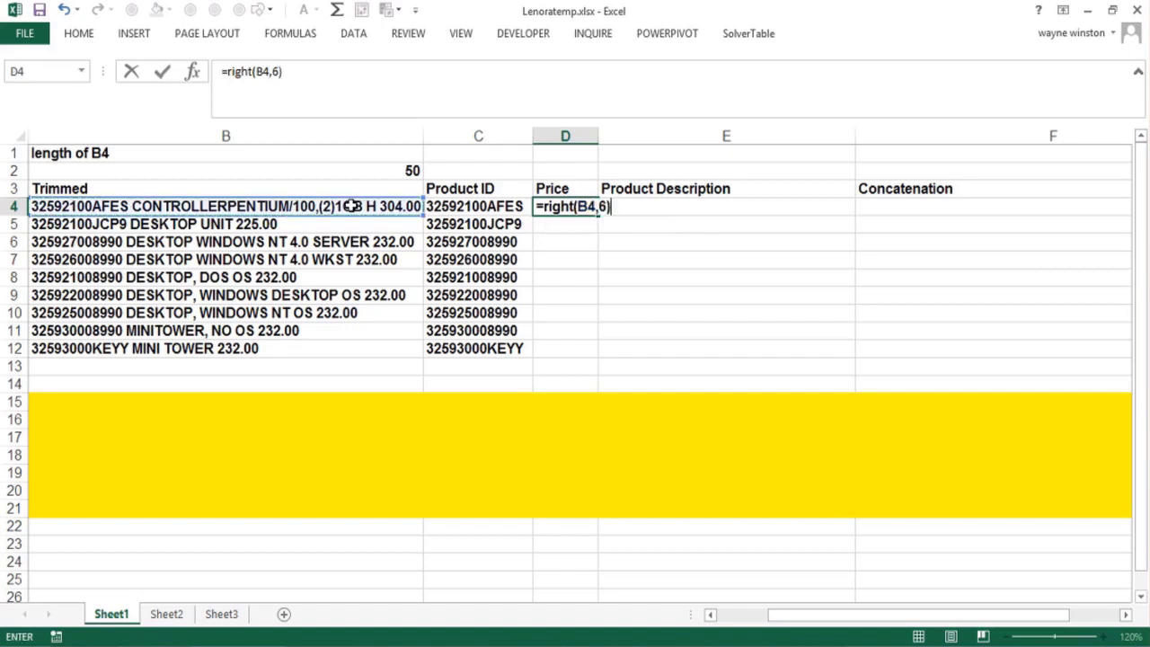
{"action": "key", "text": "Return"}
{"action": "left_click", "coordinate": [588, 209]}
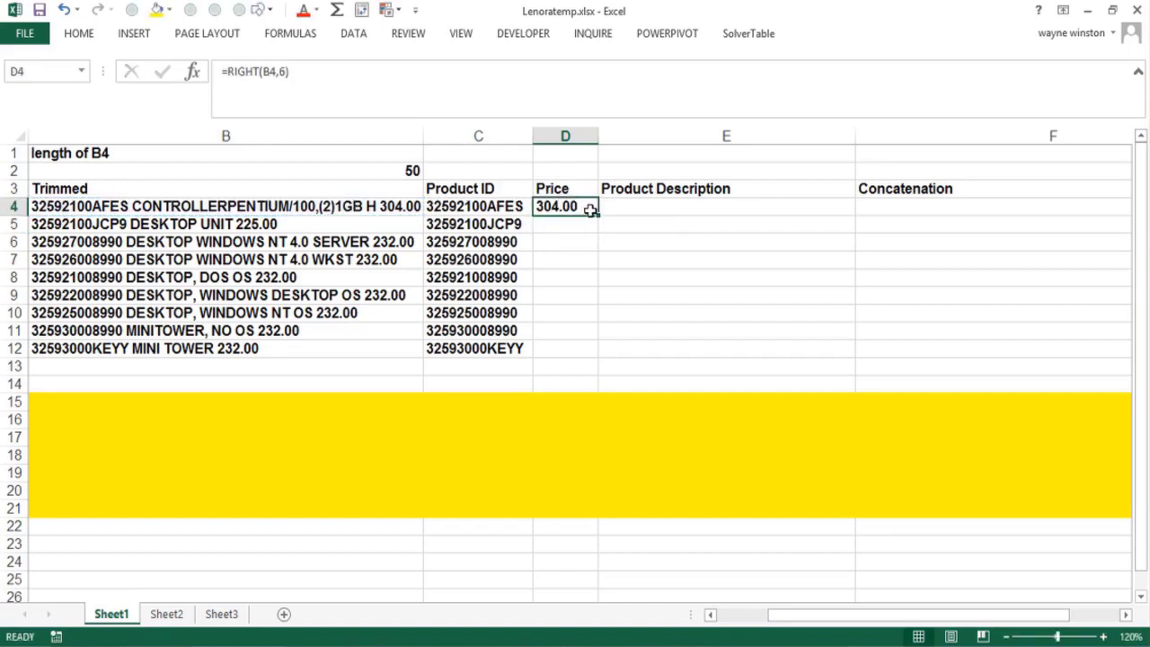
{"action": "double_click", "coordinate": [597, 213]}
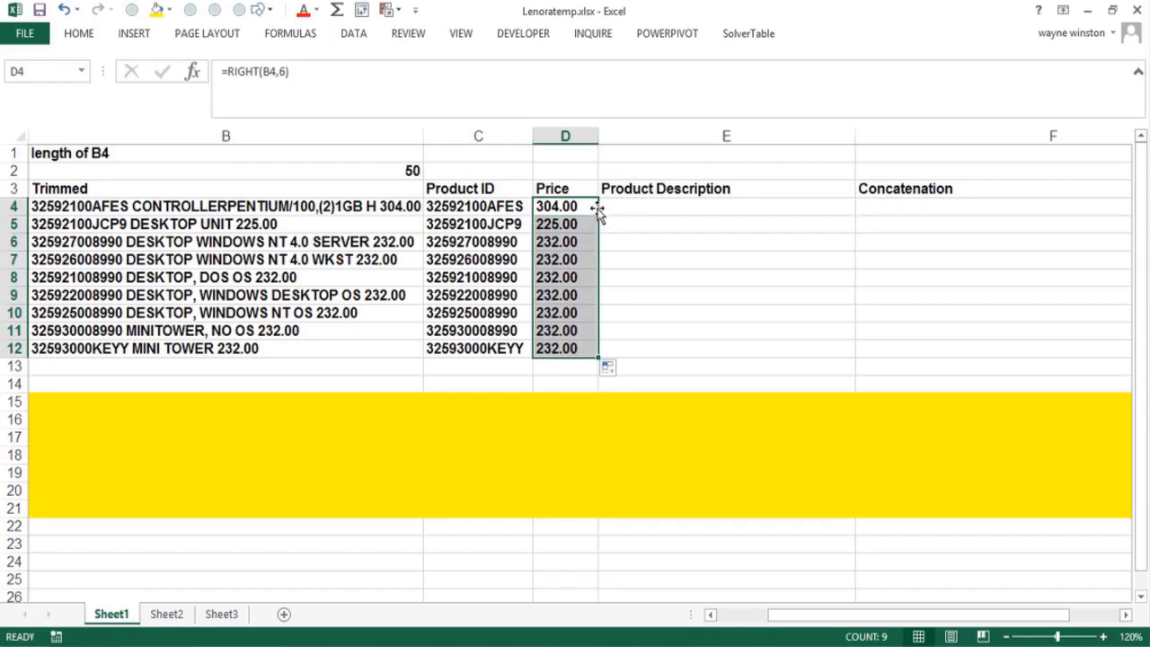
Inspect the extracted price cells and enter =SUM(D4:D12) in D1 to total them
{"action": "left_click", "coordinate": [556, 206]}
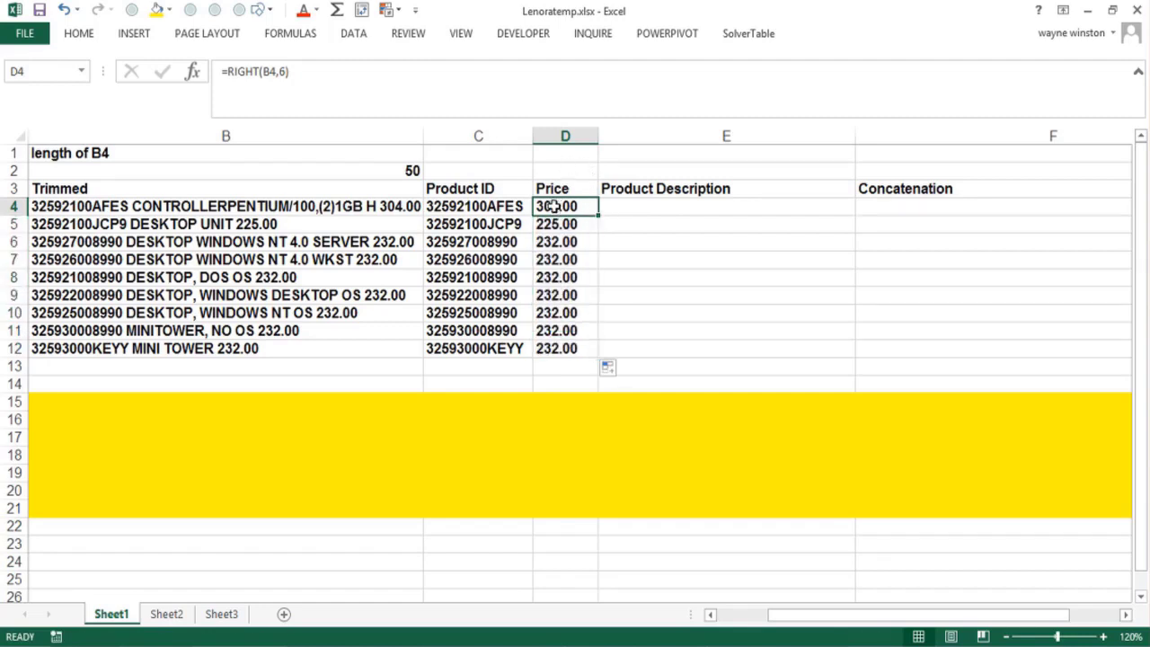
{"action": "left_click", "coordinate": [554, 348]}
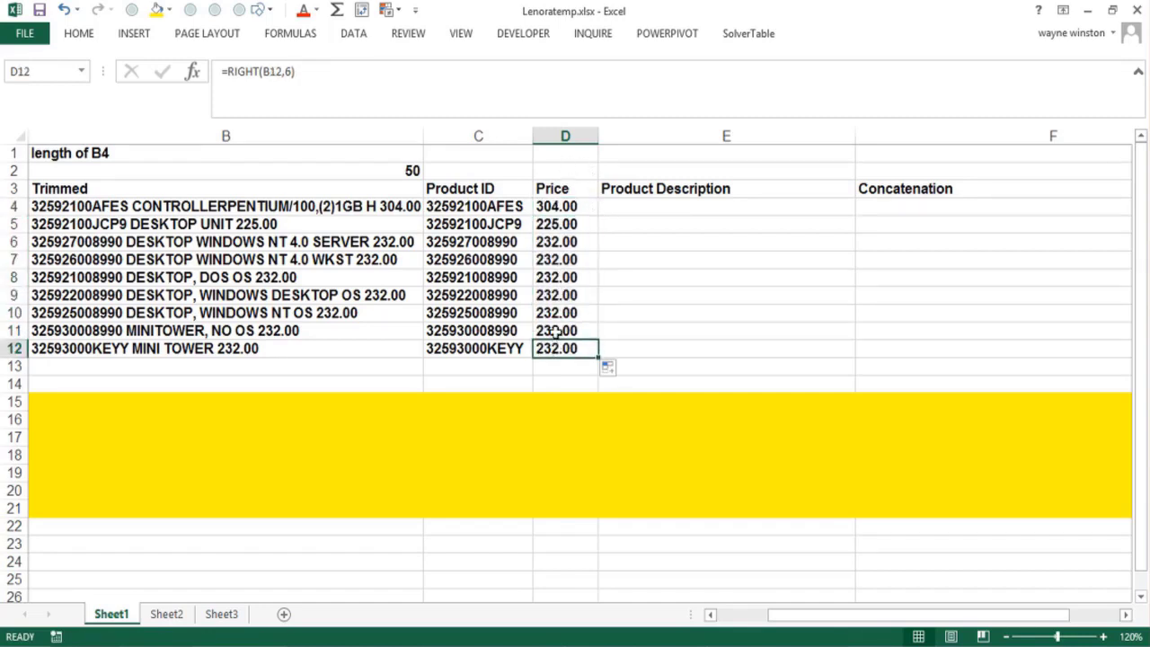
{"action": "left_click", "coordinate": [557, 330]}
{"action": "left_click", "coordinate": [556, 314]}
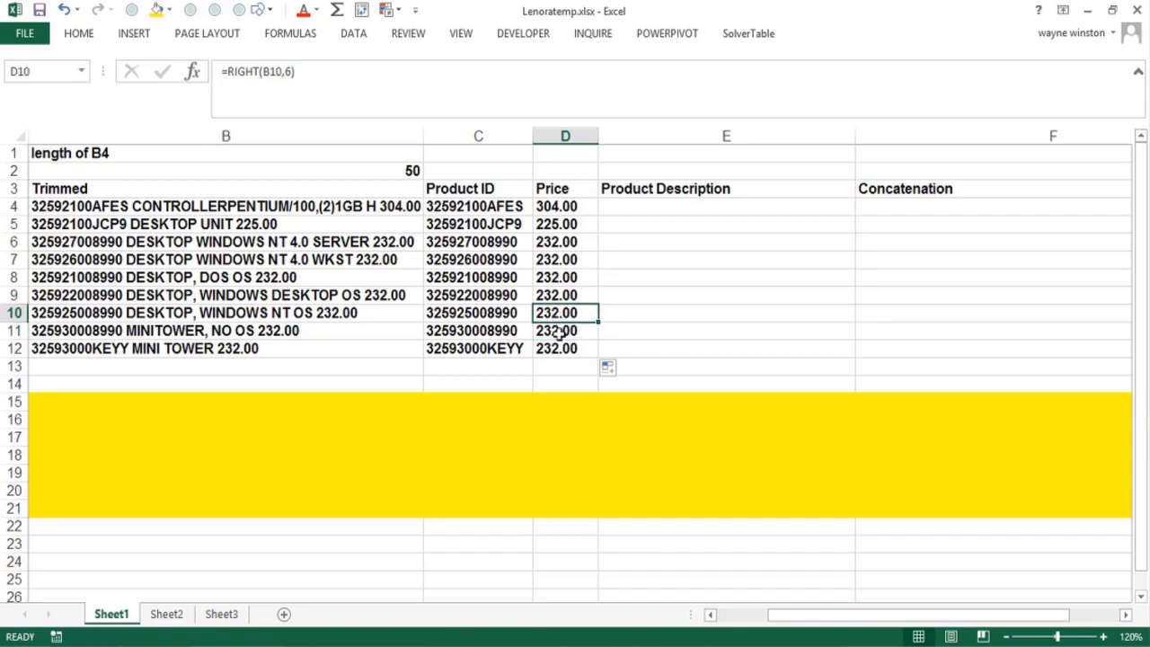
{"action": "left_click", "coordinate": [559, 350]}
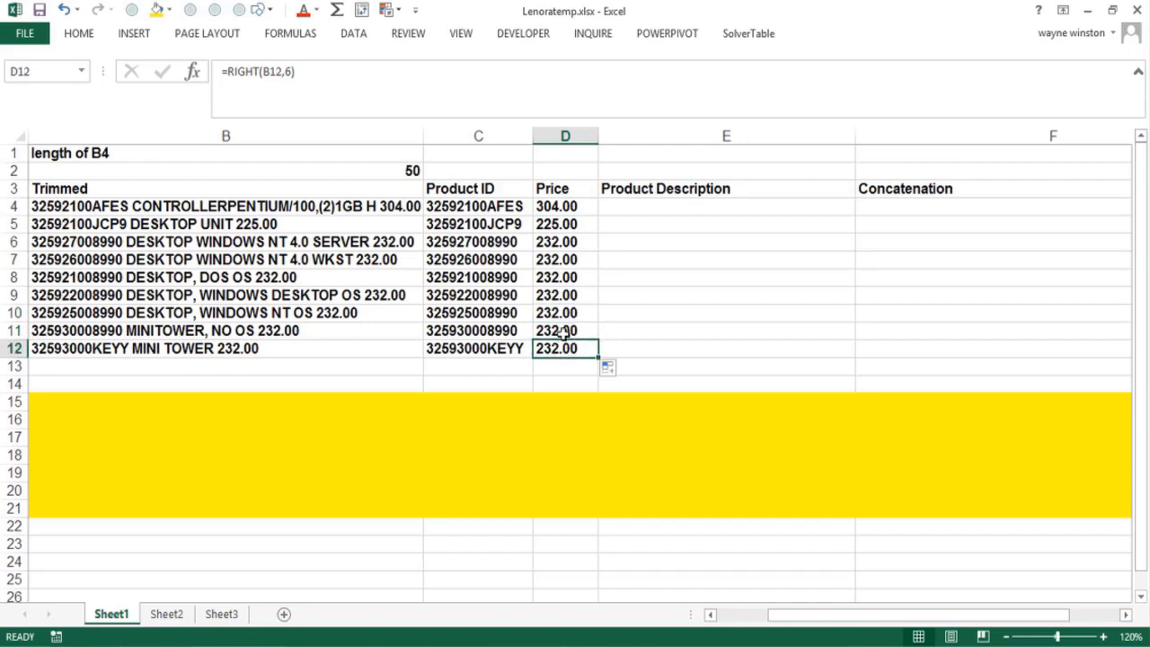
{"action": "left_click", "coordinate": [566, 330]}
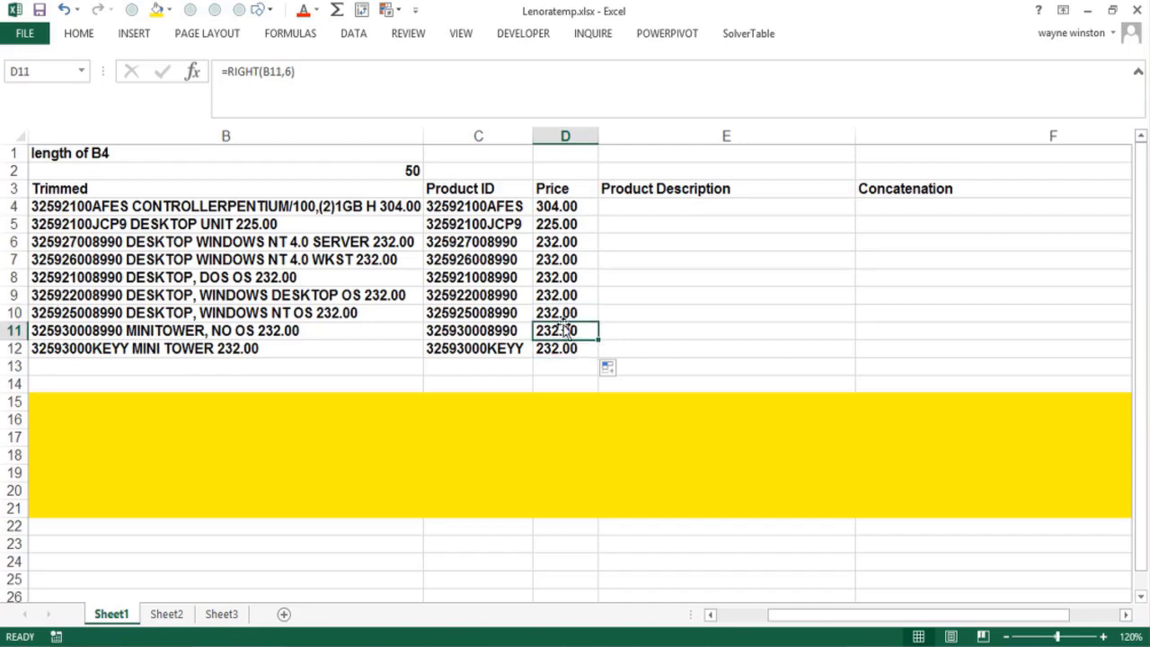
{"action": "left_click", "coordinate": [563, 154]}
{"action": "type", "text": "=sum("}
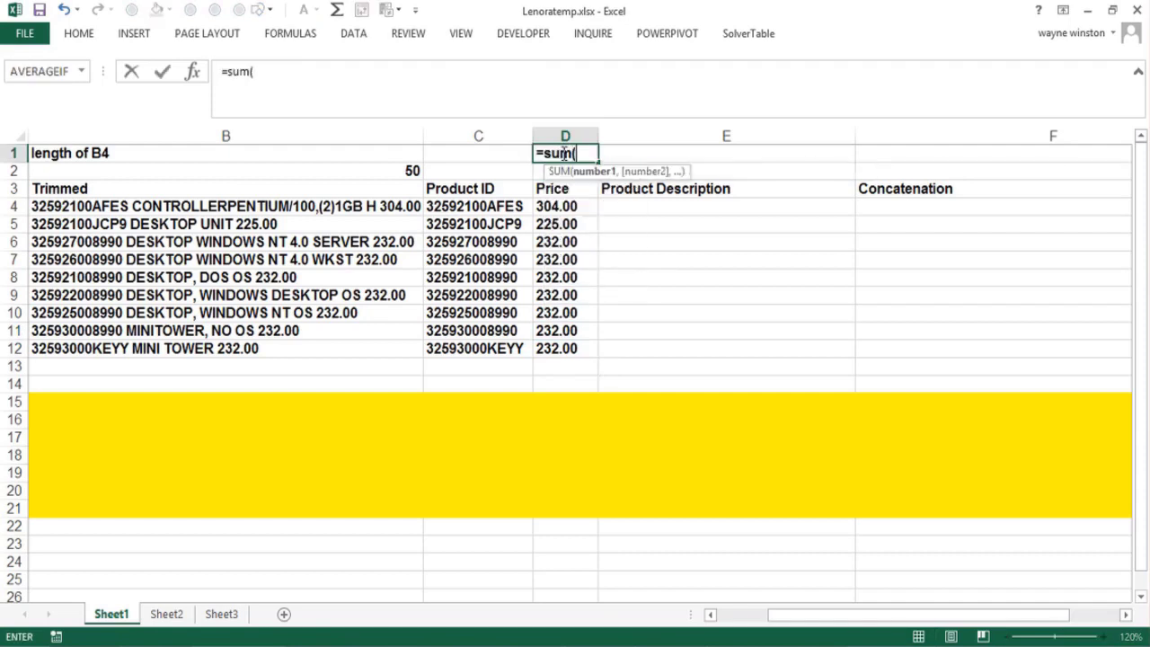
{"action": "left_click_drag", "start_coordinate": [558, 205], "coordinate": [557, 346]}
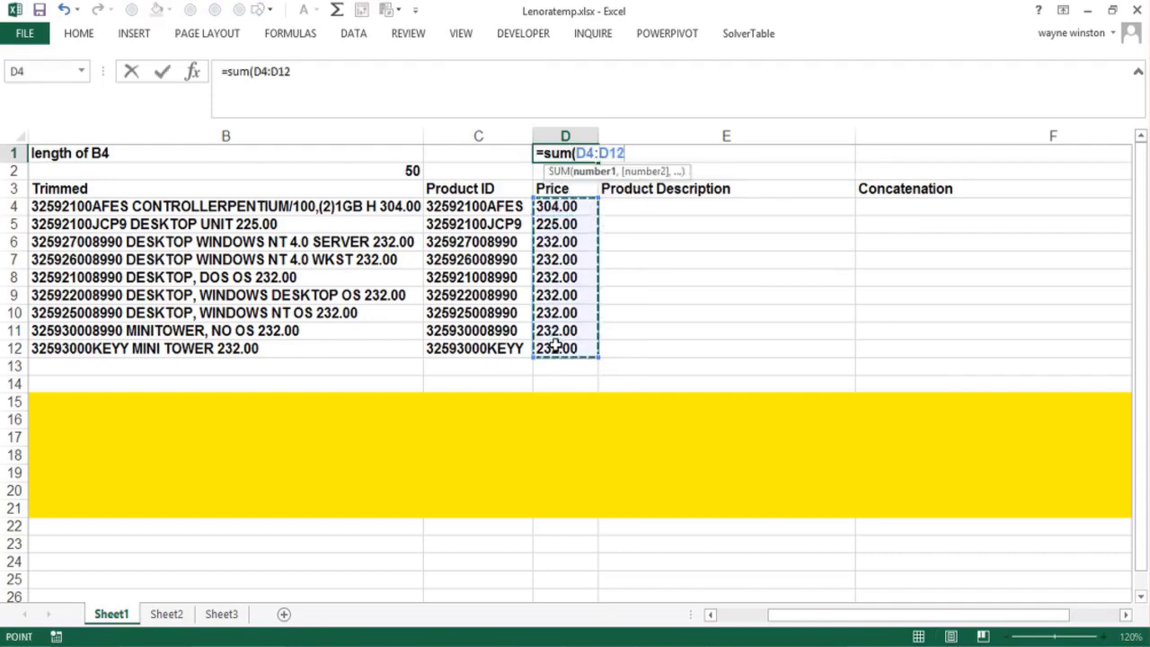
{"action": "type", "text": ")"}
{"action": "key", "text": "Return"}
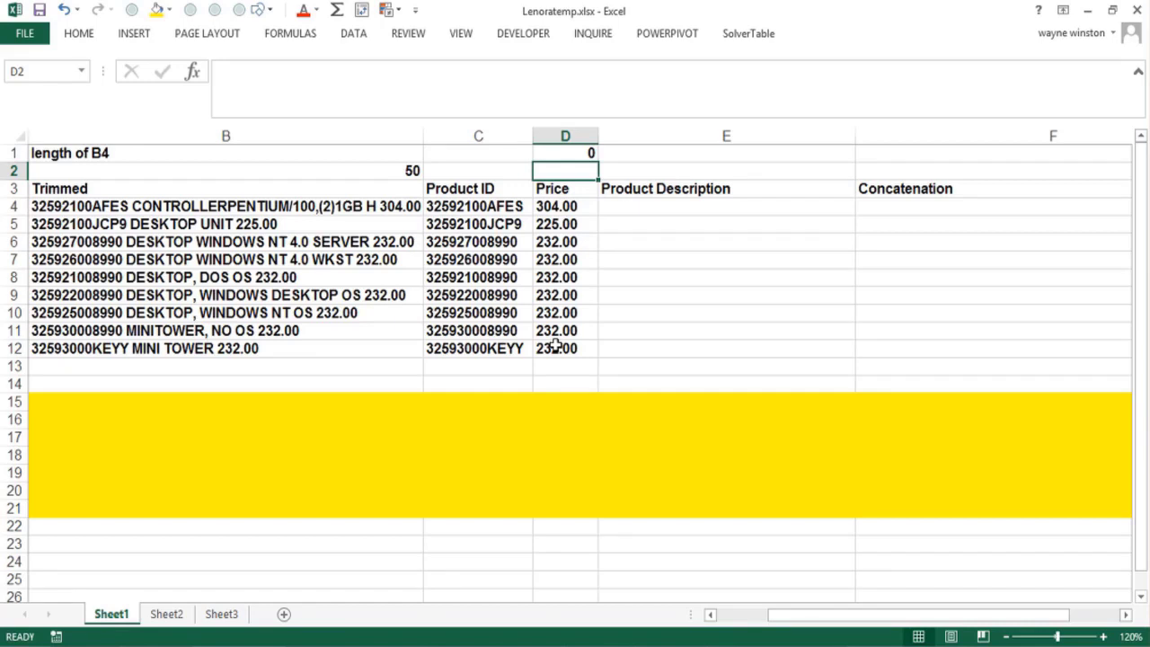
Convert the price in D4 to a number by changing its formula to =VALUE(RIGHT(B4,6))
{"action": "key", "text": "Down"}
{"action": "key", "text": "Down"}
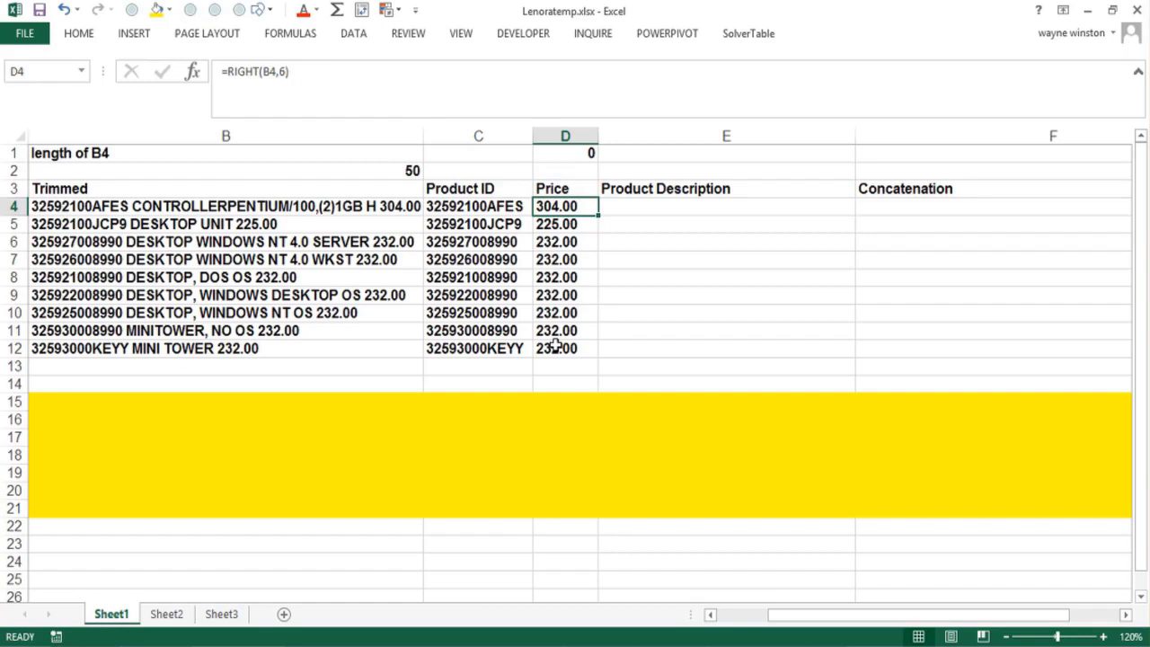
{"action": "key", "text": "F2"}
{"action": "key", "text": "Left"}
{"action": "key", "text": "Left"}
{"action": "key", "text": "Left"}
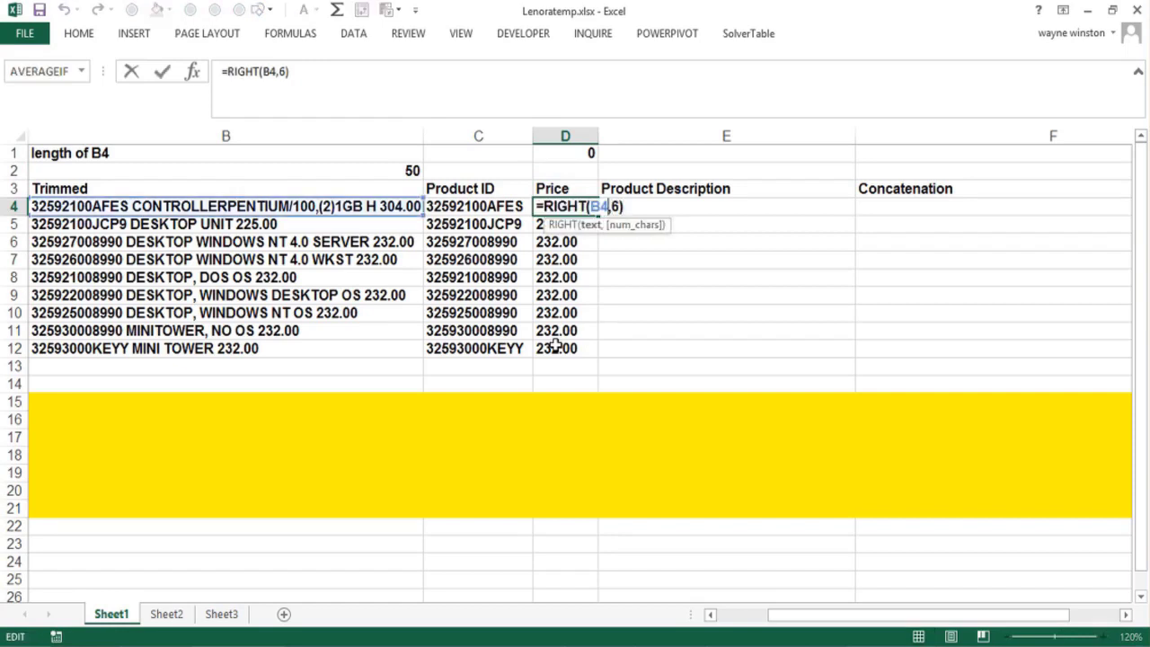
{"action": "key", "text": "Left"}
{"action": "key", "text": "Left"}
{"action": "key", "text": "Left"}
{"action": "key", "text": "Left"}
{"action": "key", "text": "Left"}
{"action": "key", "text": "Left"}
{"action": "key", "text": "Left"}
{"action": "key", "text": "Left"}
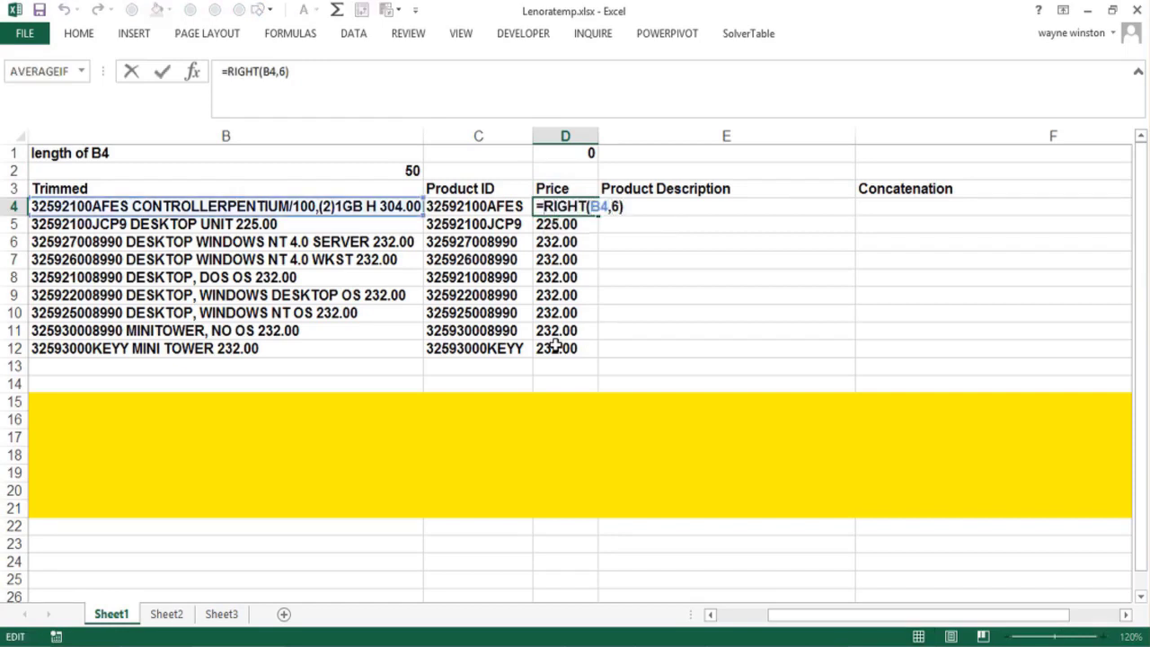
{"action": "type", "text": "value("}
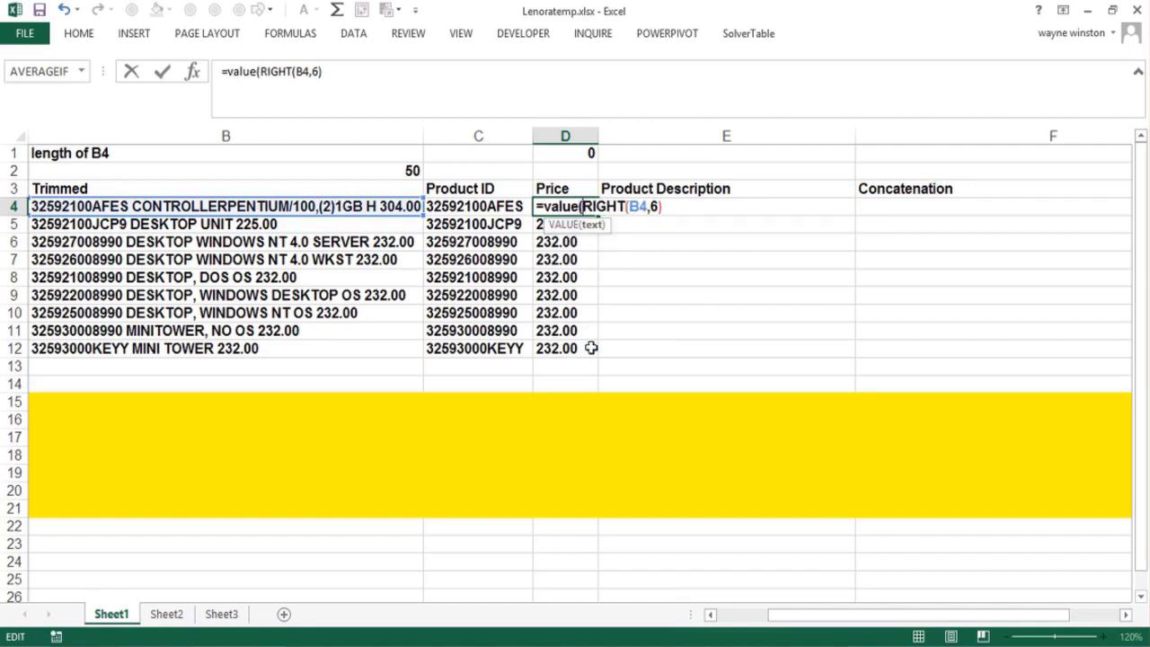
{"action": "left_click", "coordinate": [330, 71]}
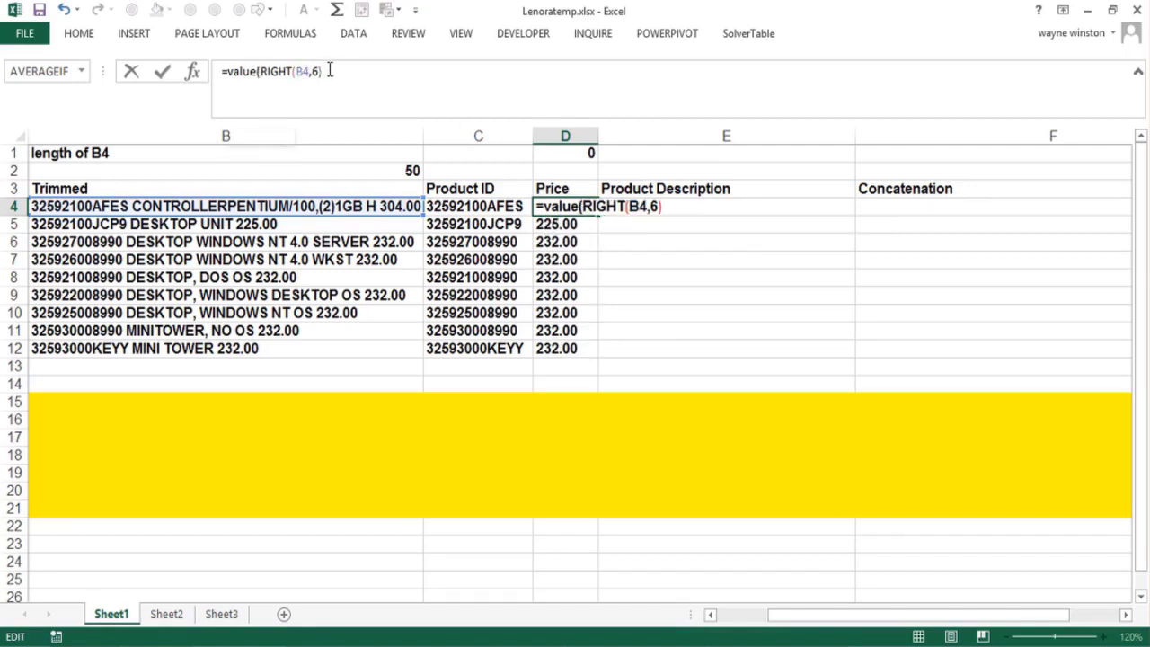
{"action": "type", "text": ")"}
{"action": "key", "text": "Return"}
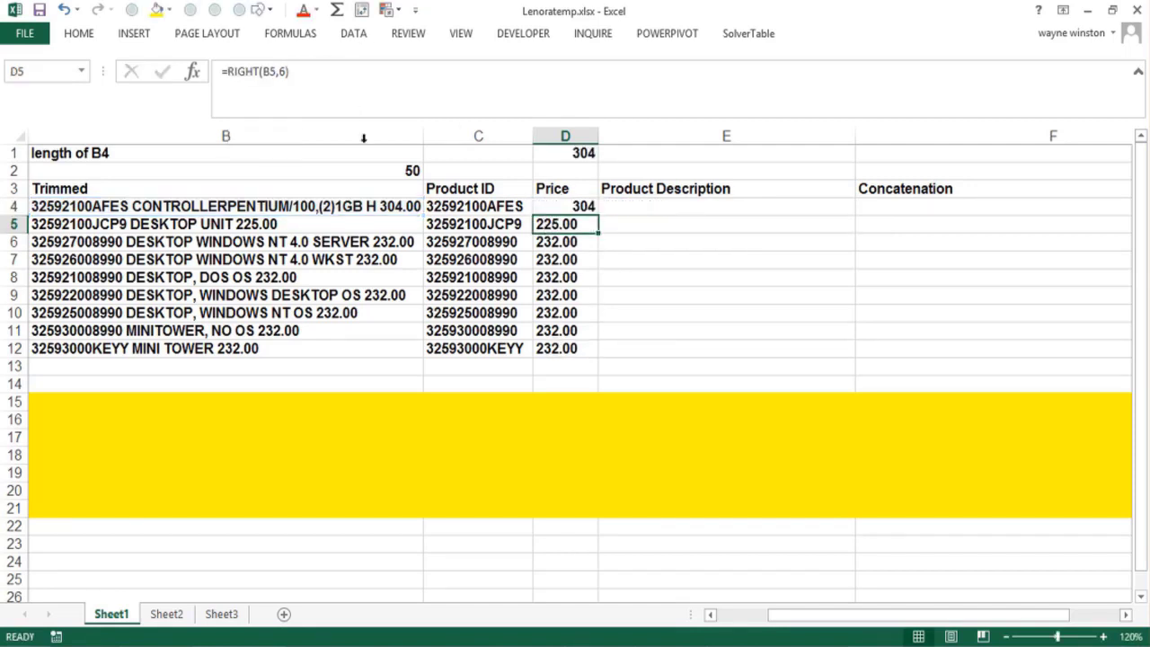
Fill the VALUE price formula from D4 down to D12 and check the price total in D1
{"action": "left_click", "coordinate": [575, 206]}
{"action": "left_click_drag", "start_coordinate": [598, 216], "coordinate": [606, 364]}
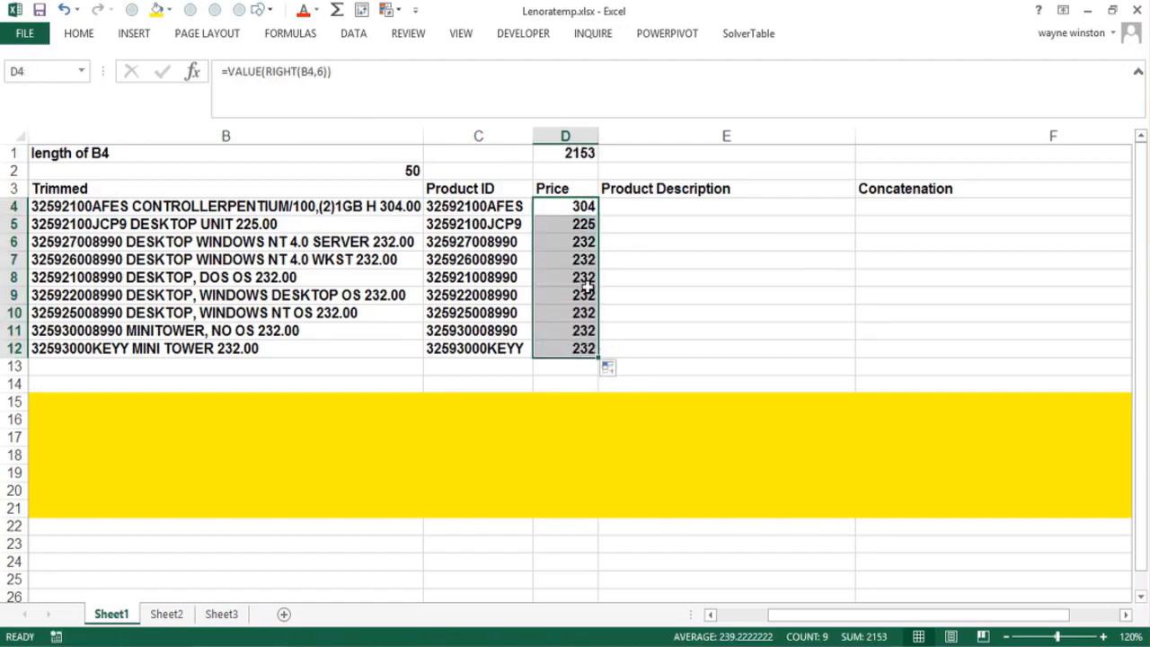
{"action": "left_click", "coordinate": [567, 156]}
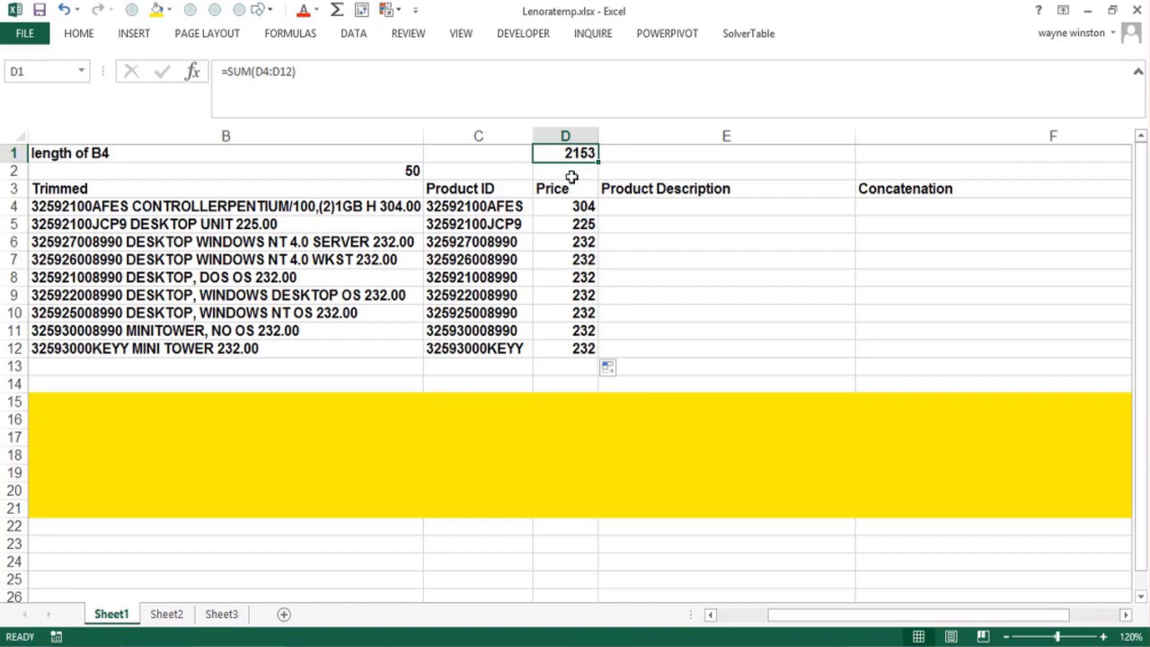
{"action": "left_click", "coordinate": [580, 206]}
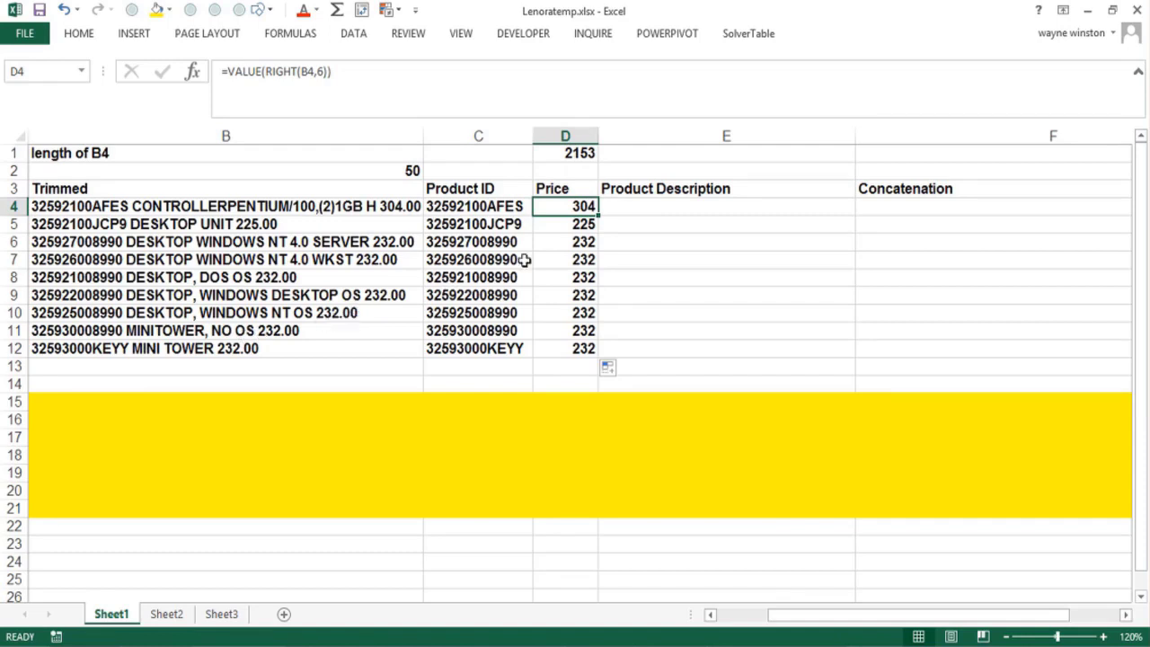
Enter the note "LEN=how many characters I ncell" in B15 of the yellow area
{"action": "left_click", "coordinate": [76, 527]}
{"action": "left_click", "coordinate": [92, 396]}
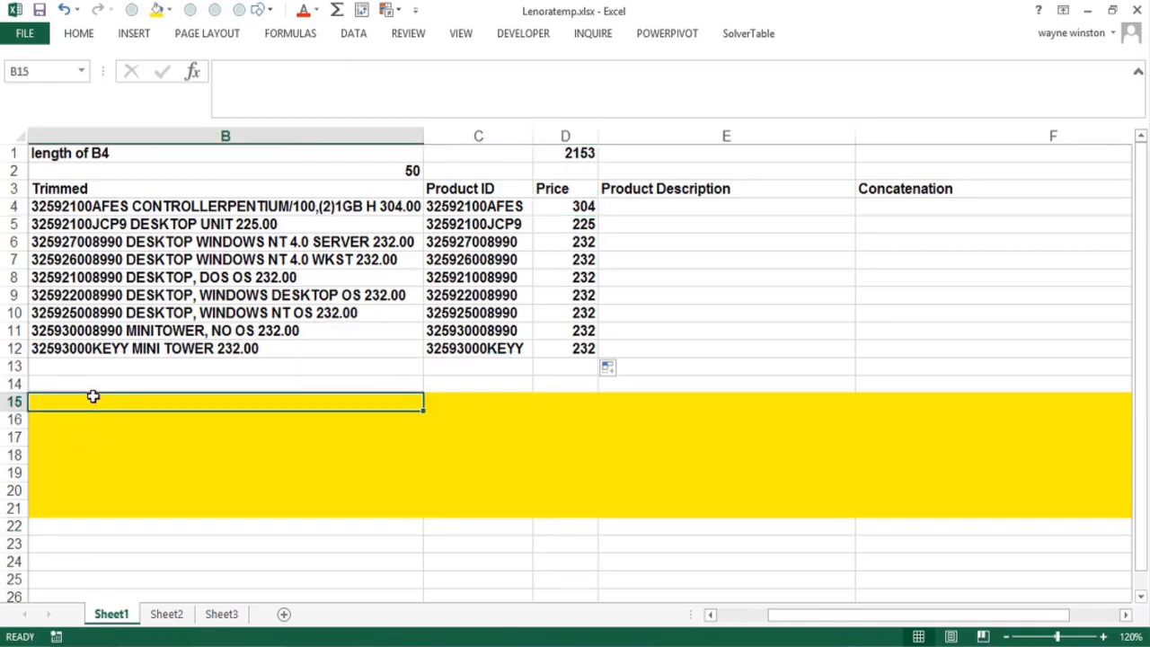
{"action": "type", "text": "LEN="}
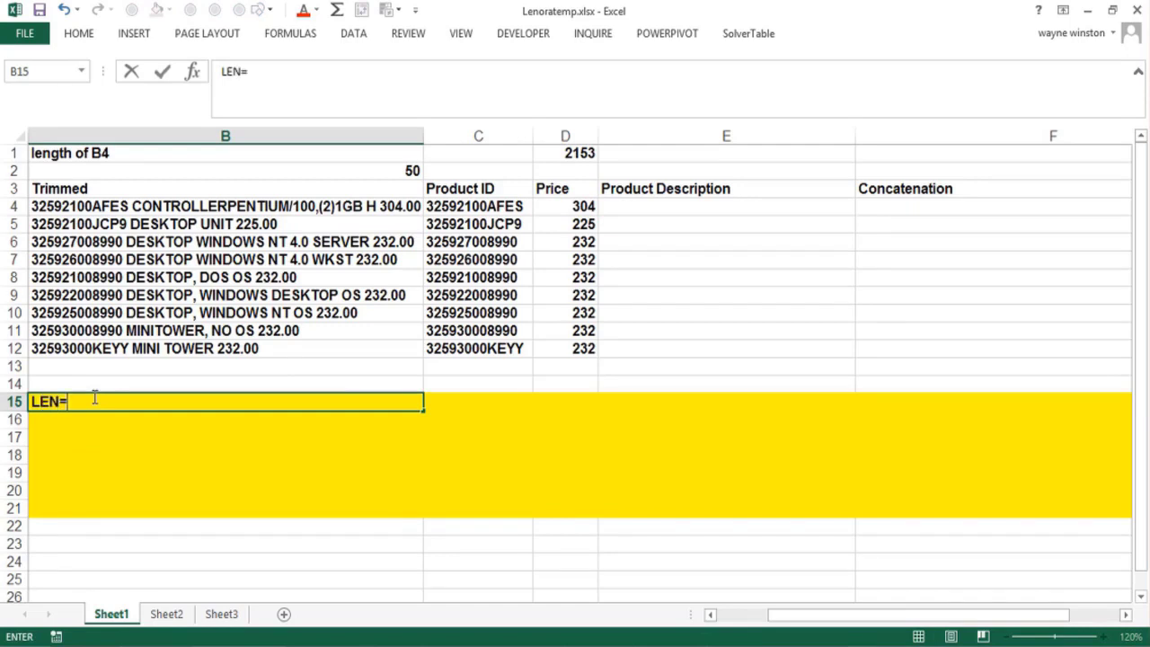
{"action": "type", "text": "how many characters i ncell"}
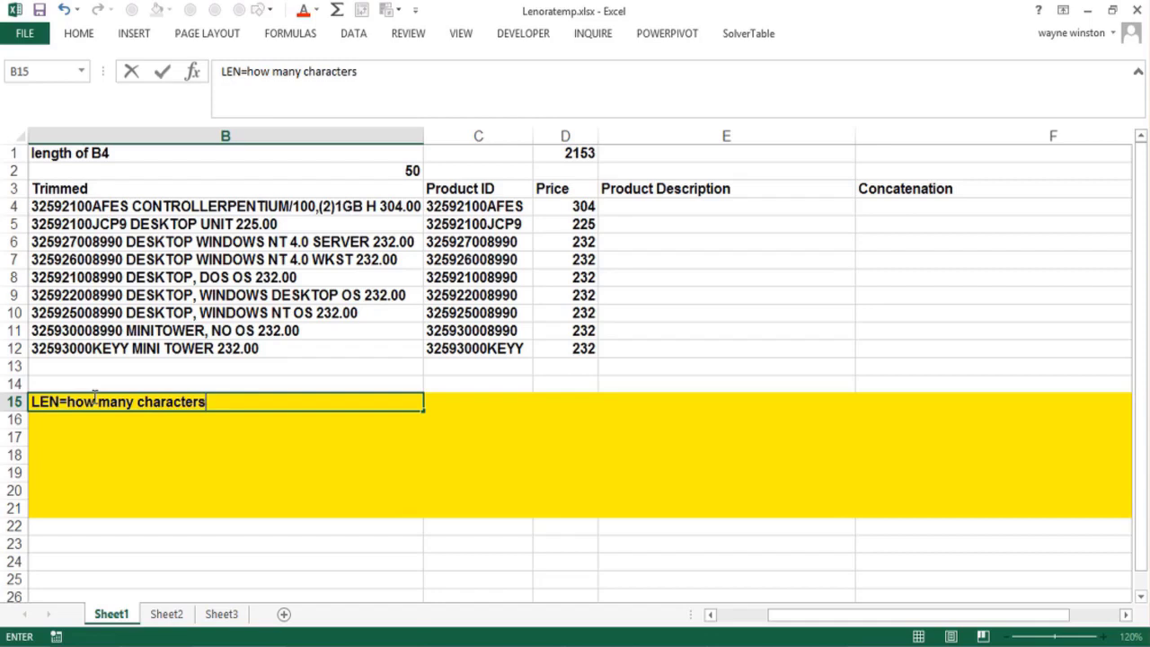
{"action": "key", "text": "Return"}
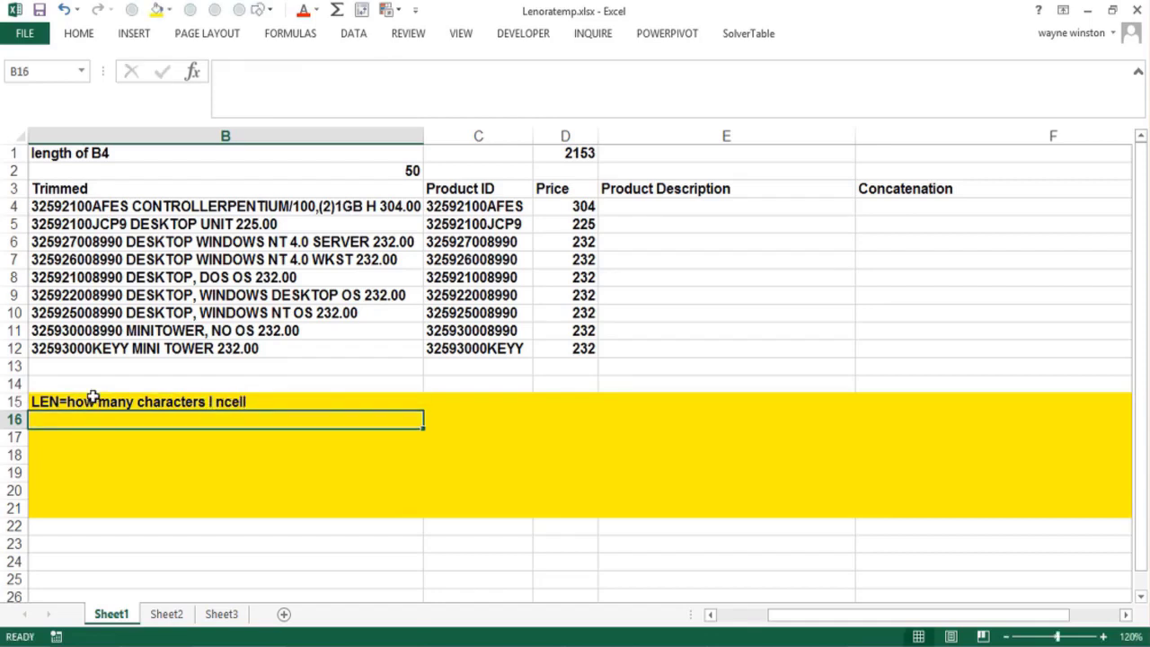
Add the notes "LEFT=pulls characters from left" in B16 and "RIGHT=pulls characters from right" in B17
{"action": "type", "text": "LEFT"}
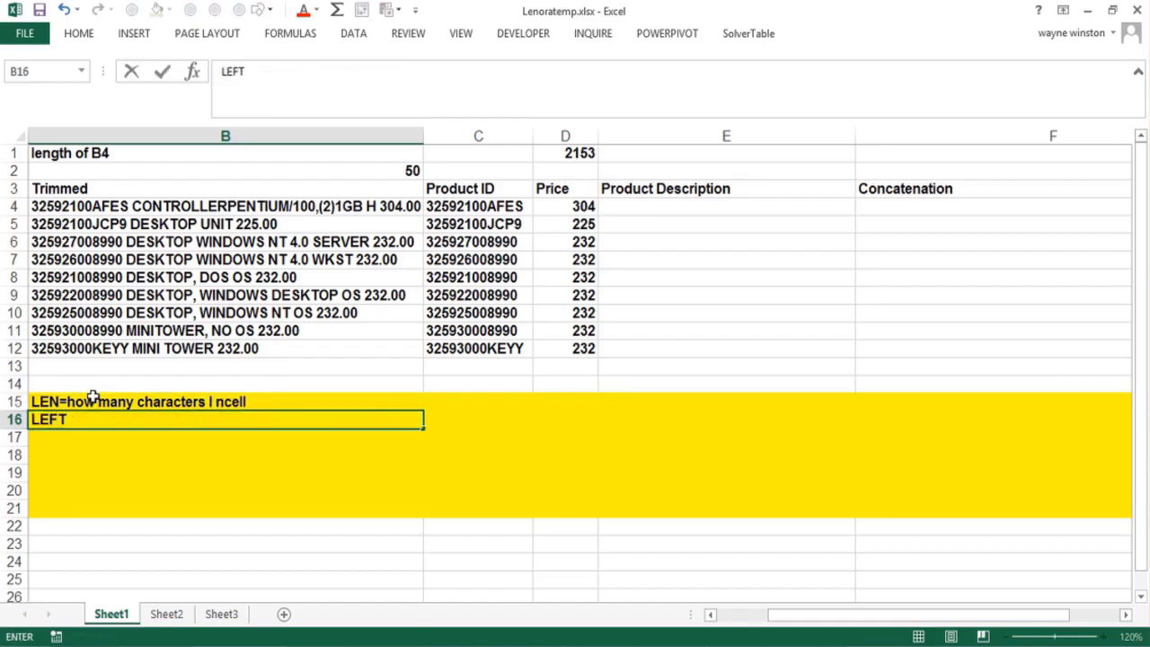
{"action": "type", "text": "=pulls characters f"}
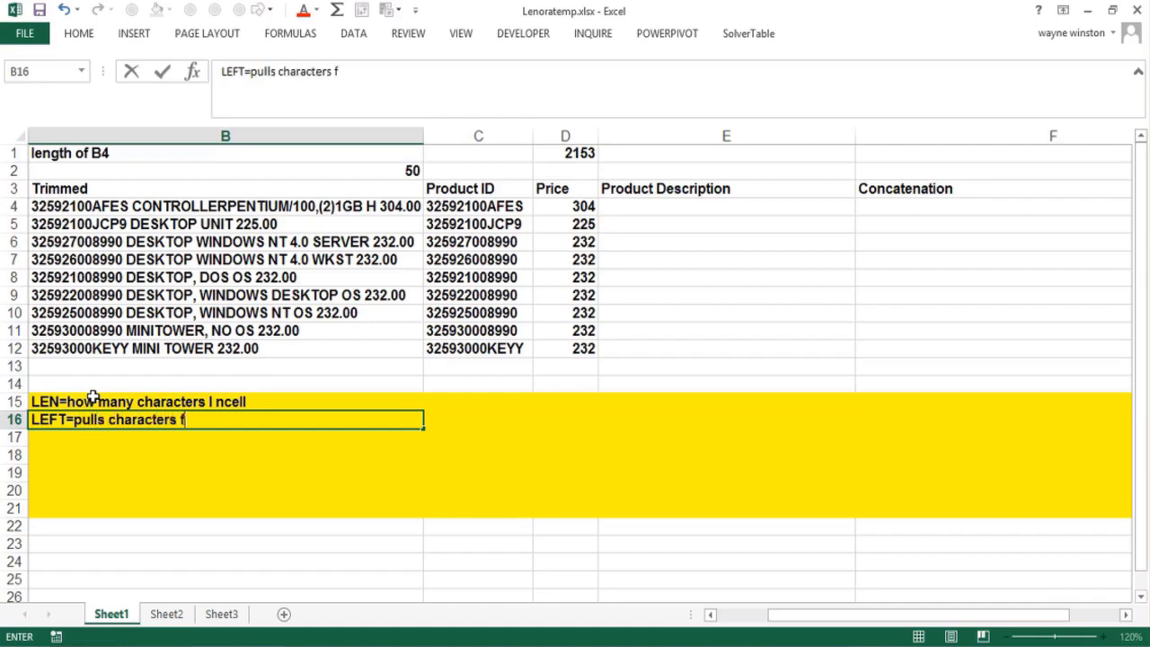
{"action": "type", "text": "rom left"}
{"action": "key", "text": "Return"}
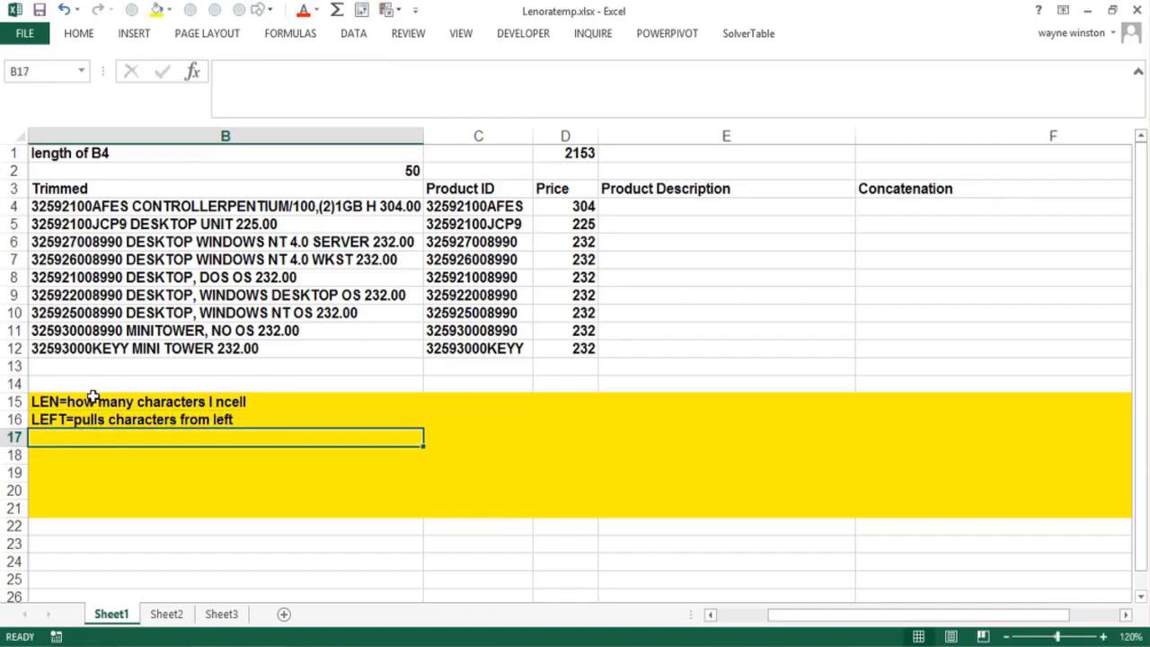
{"action": "type", "text": "RIGHT"}
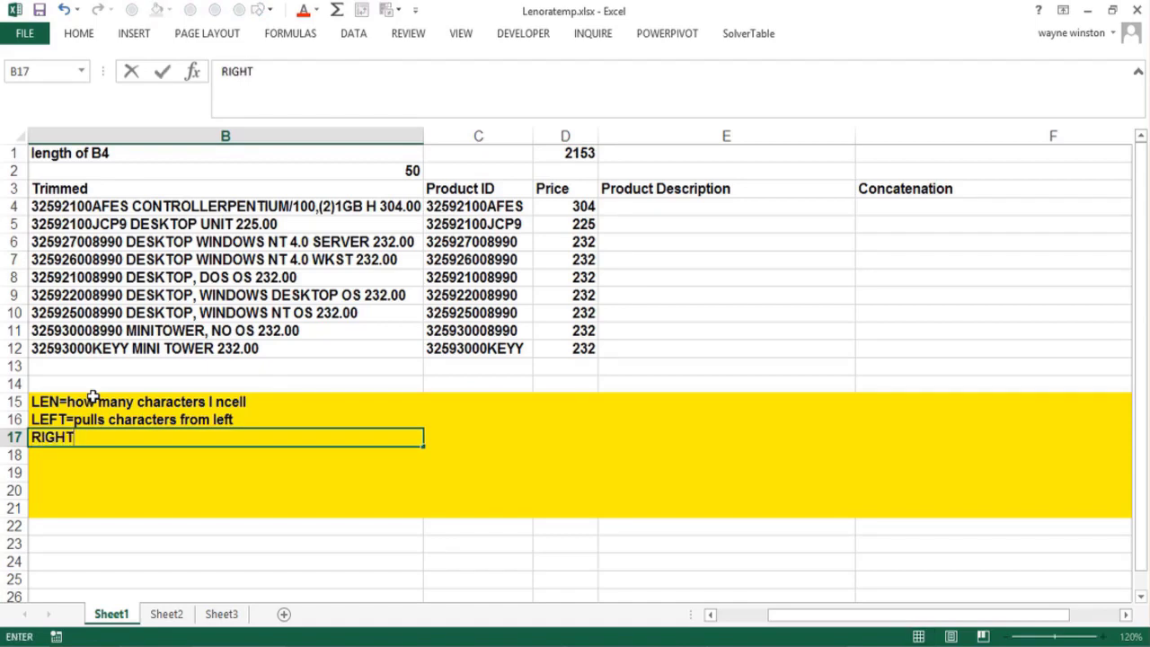
{"action": "type", "text": "=pulls charac"}
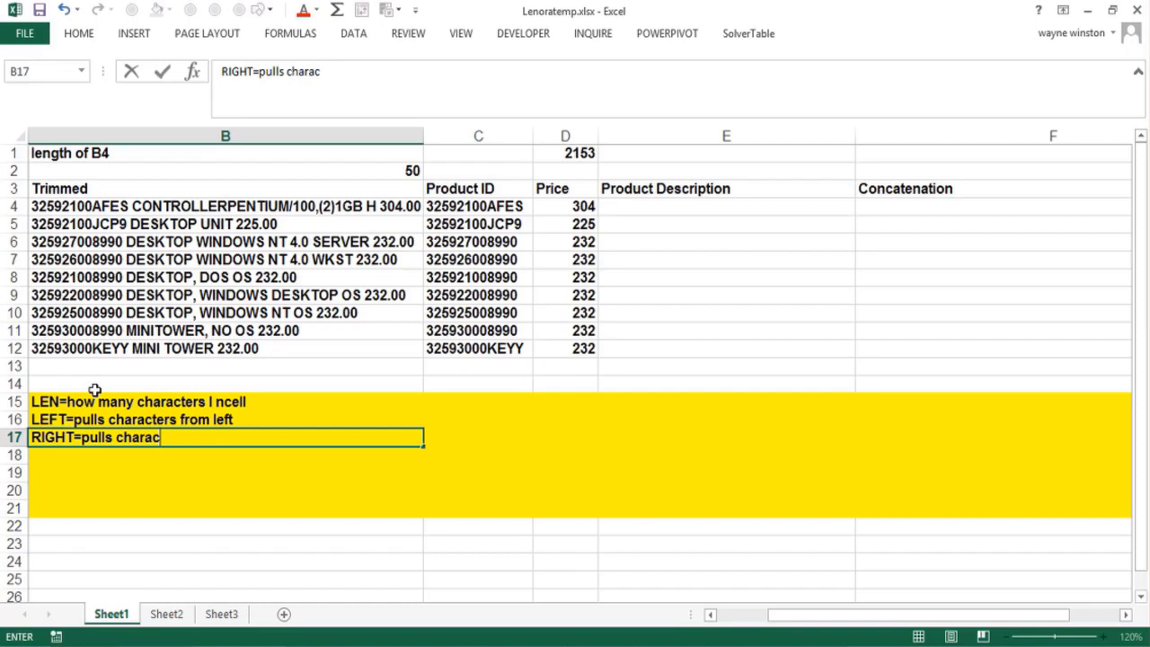
{"action": "type", "text": "ters from right"}
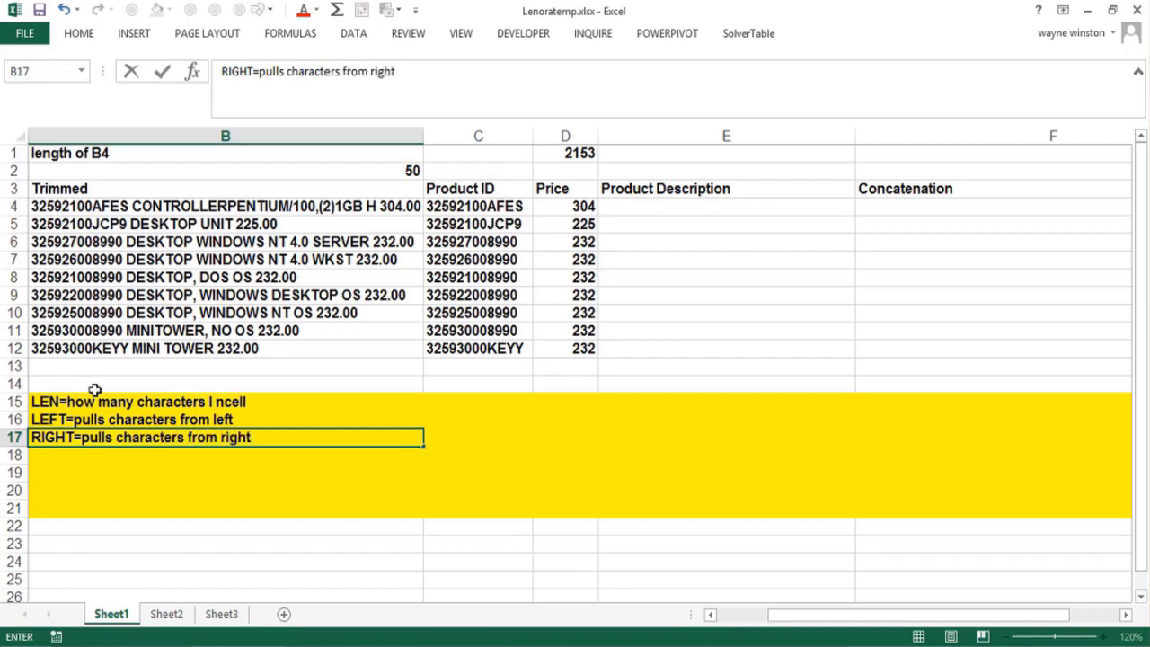
{"action": "key", "text": "Return"}
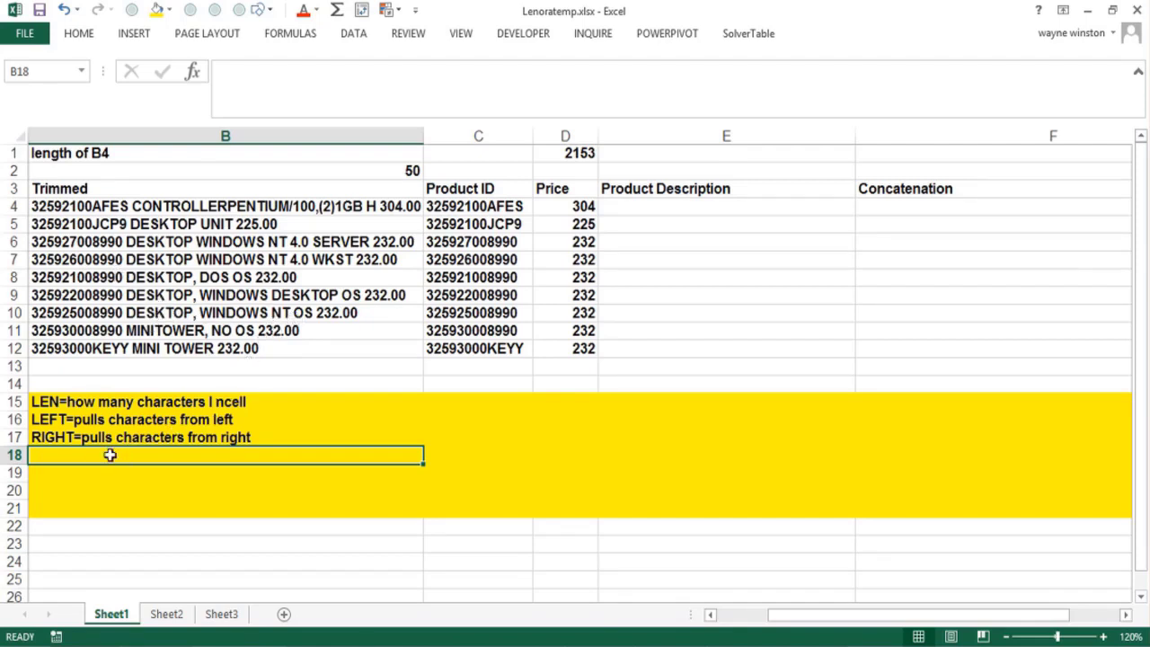
Add the note "MID=pulls characters from the middle of a cell" in B18
{"action": "type", "text": "MID"}
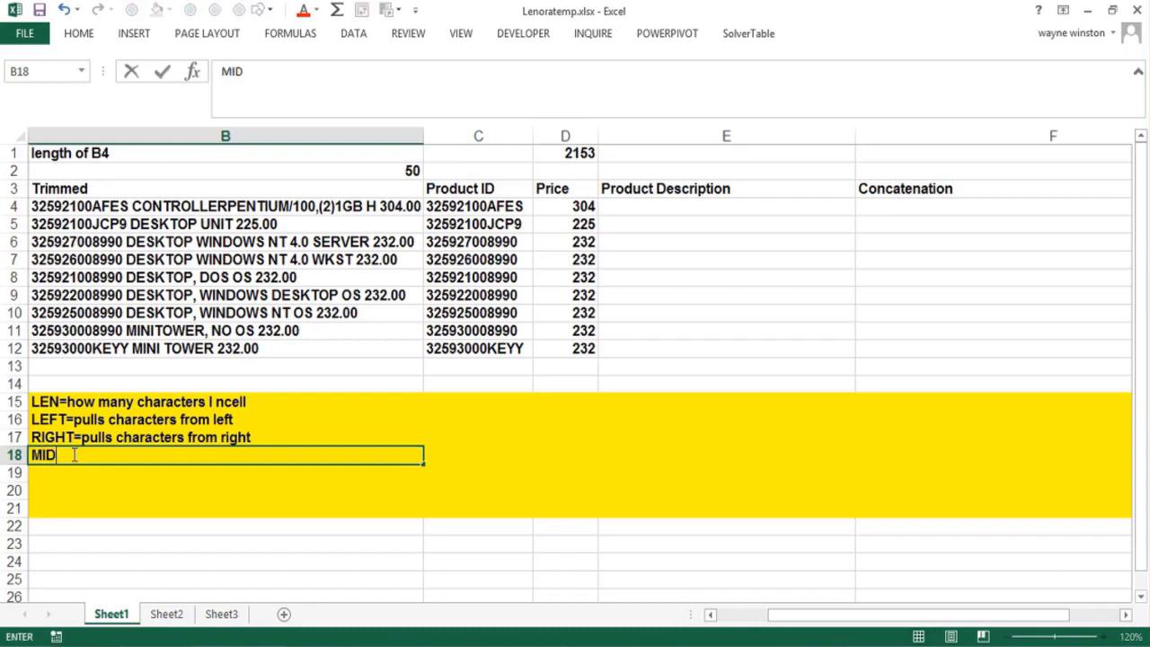
{"action": "type", "text": "=pulls cha"}
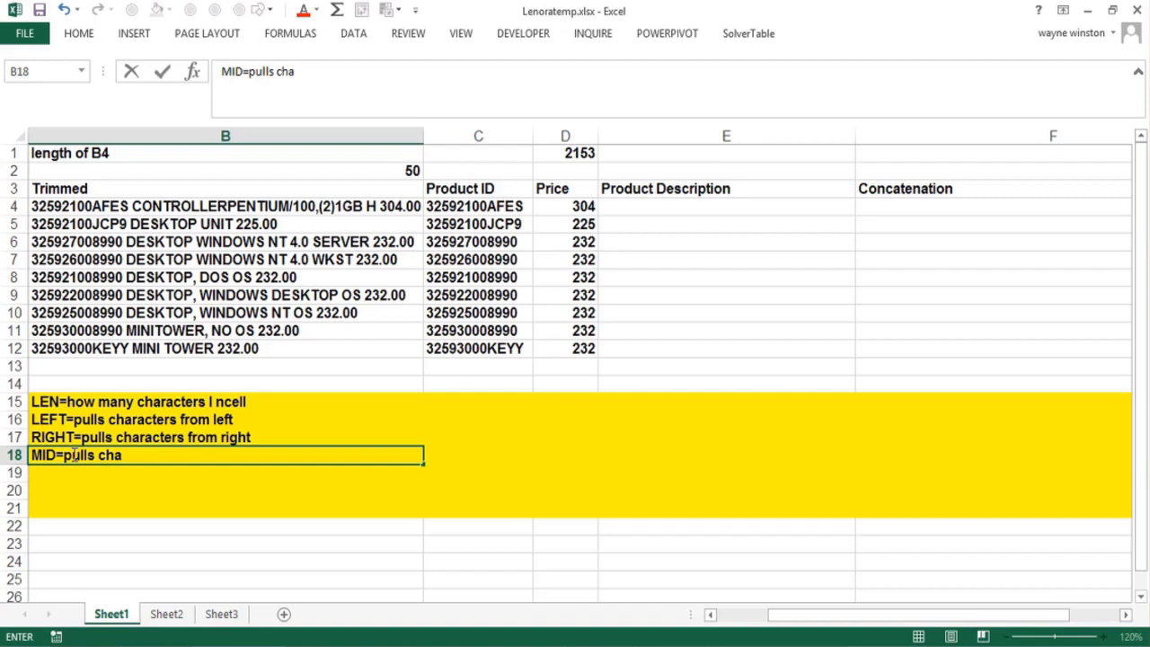
{"action": "type", "text": "racters f"}
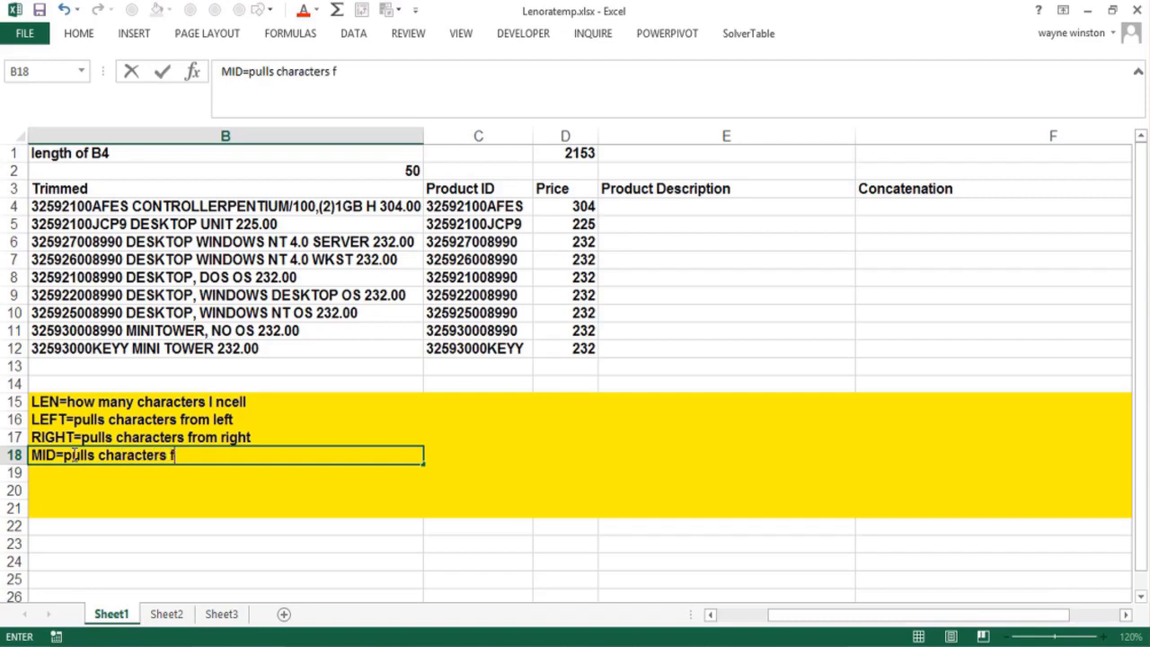
{"action": "type", "text": "rom the "}
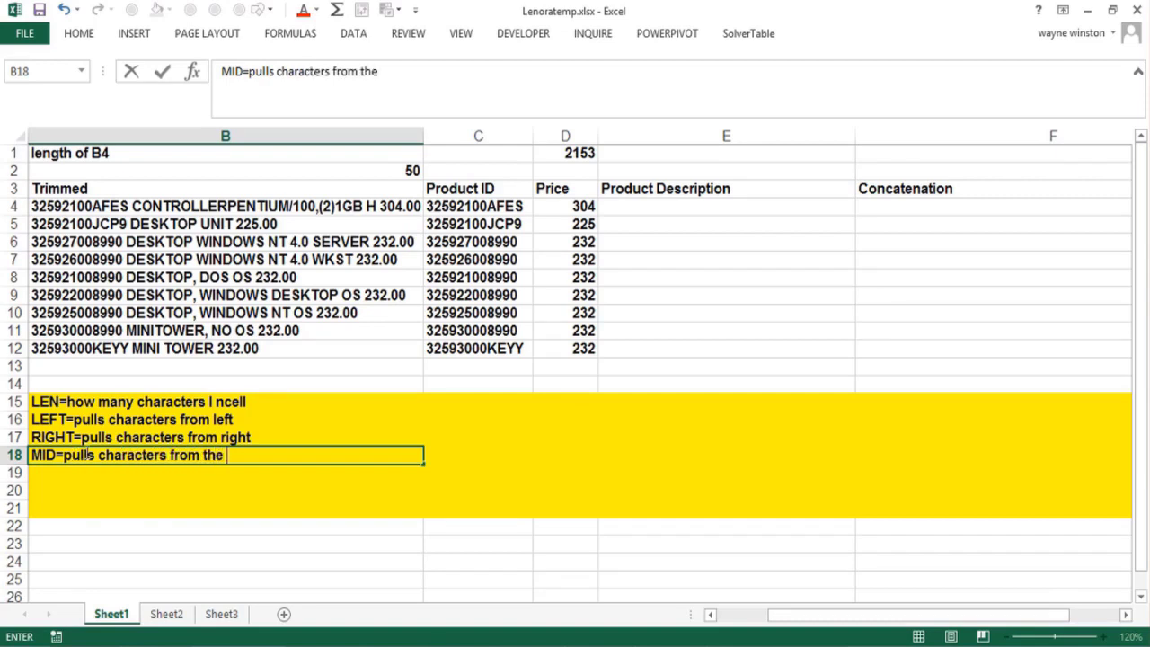
{"action": "type", "text": "middle of a"}
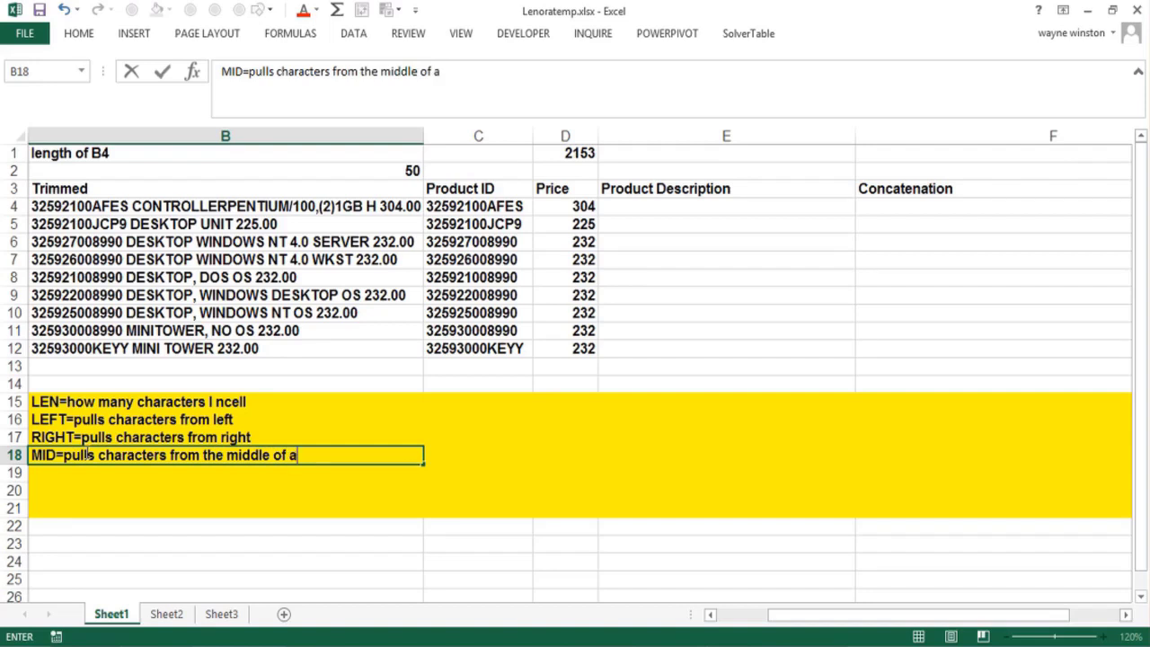
{"action": "type", "text": " cell"}
{"action": "key", "text": "Return"}
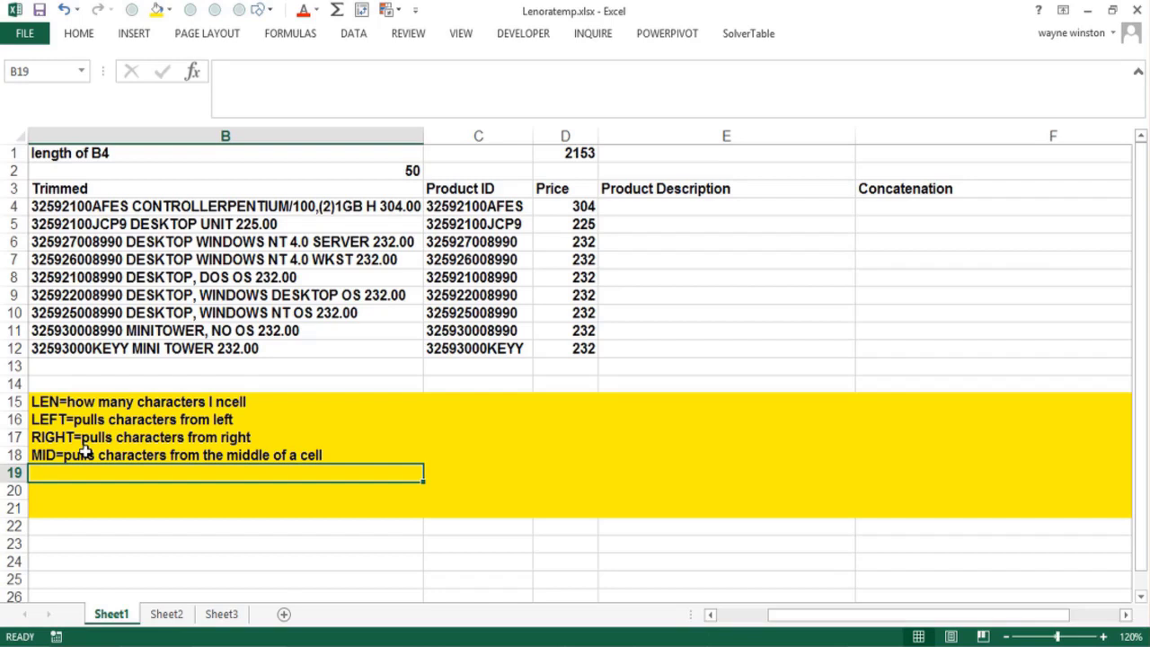
Enter the sample sentence "There's a method to his method" in B20
{"action": "left_click", "coordinate": [647, 206]}
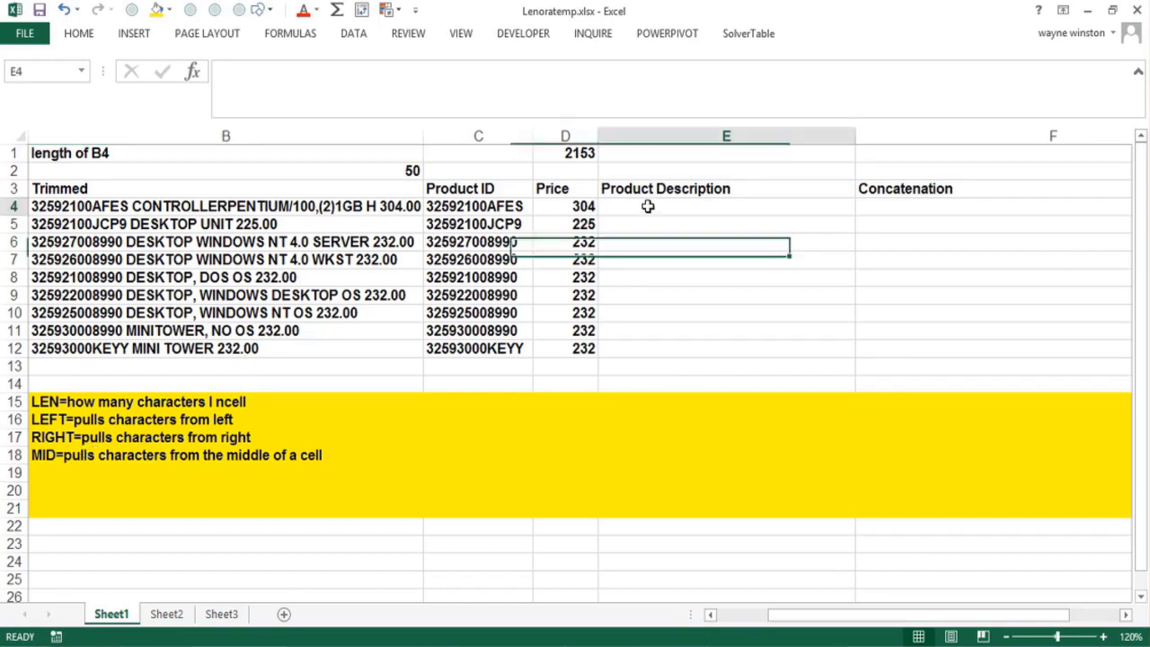
{"action": "left_click", "coordinate": [110, 205]}
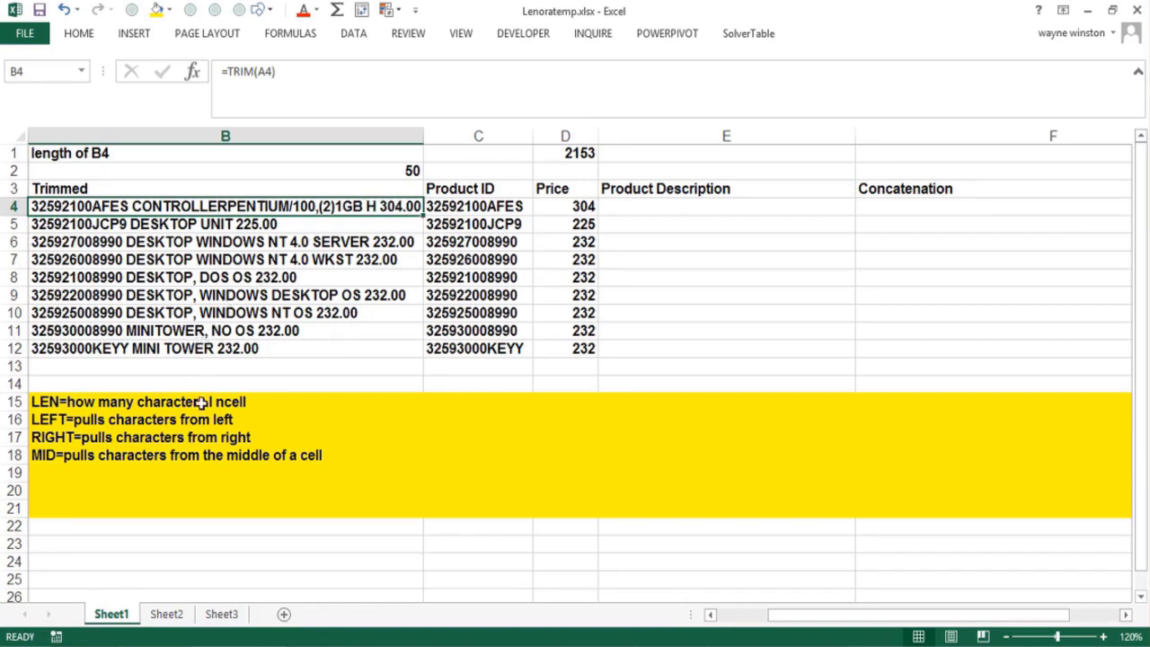
{"action": "left_click", "coordinate": [200, 484]}
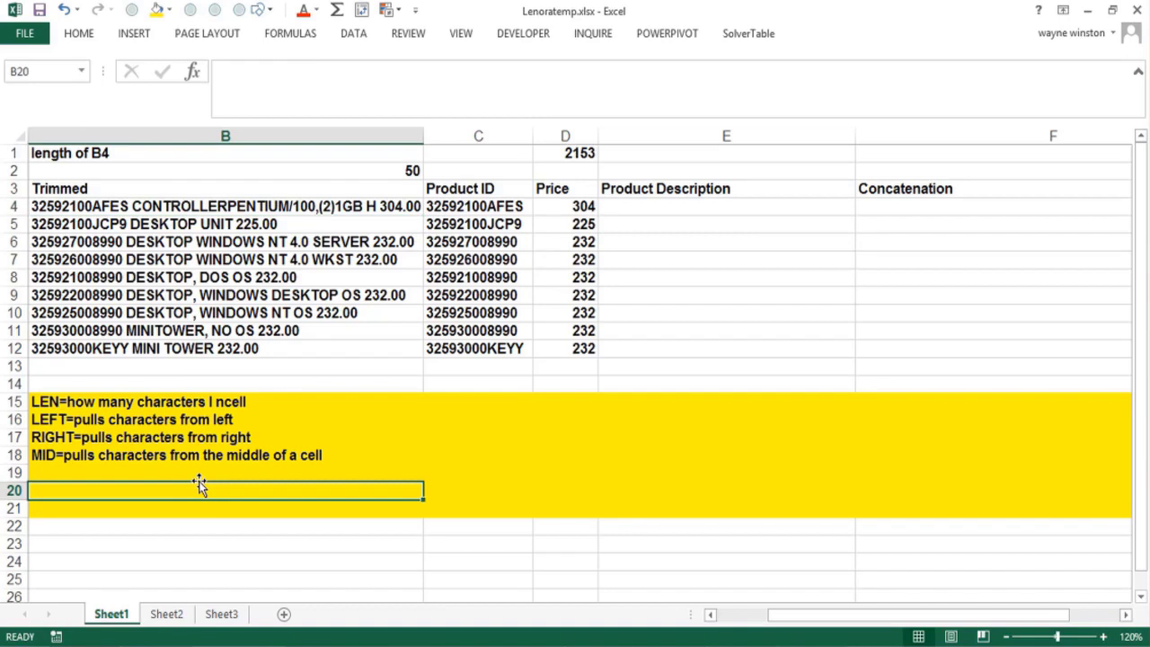
{"action": "type", "text": "There's a a"}
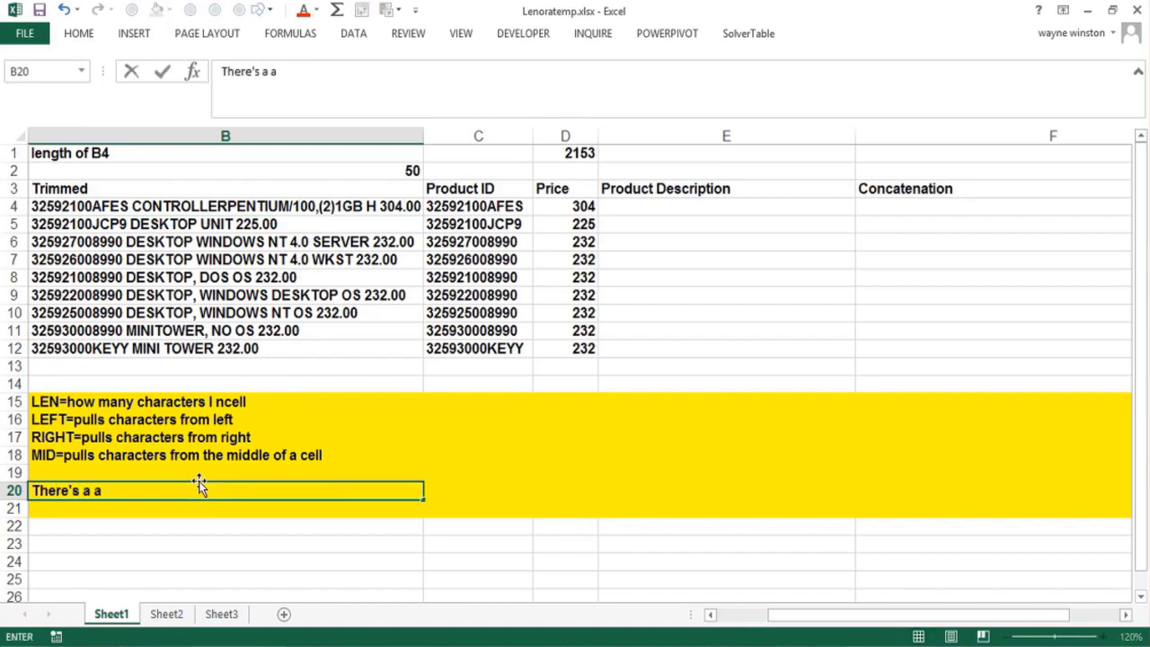
{"action": "key", "text": "BackSpace"}
{"action": "type", "text": "method to"}
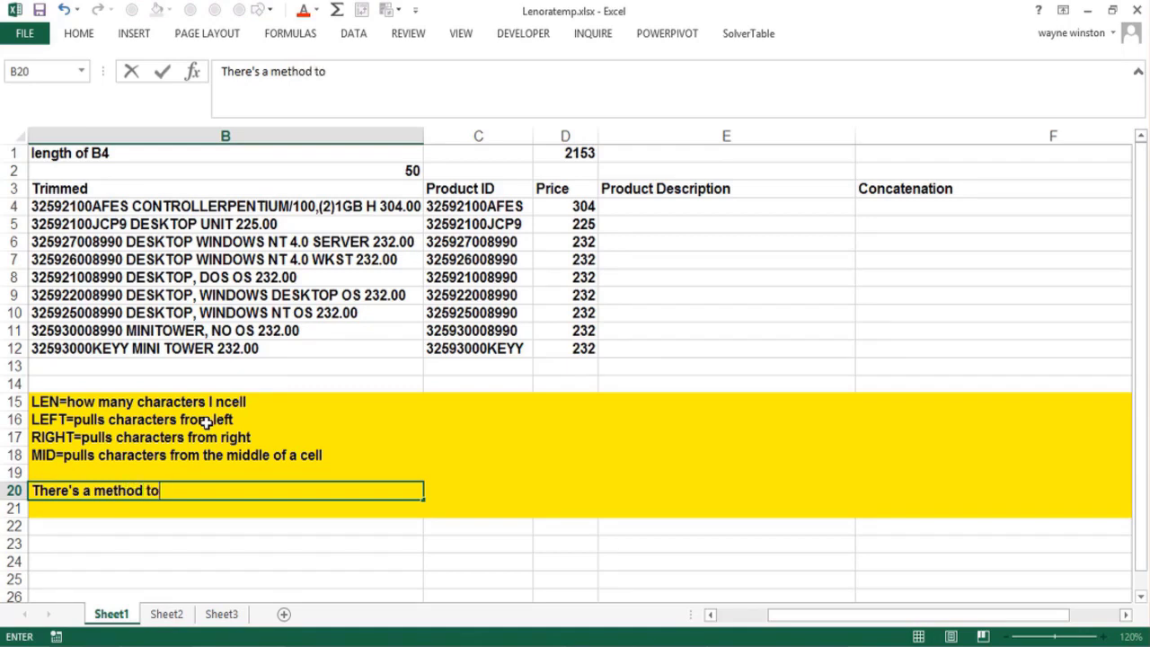
{"action": "type", "text": " his met"}
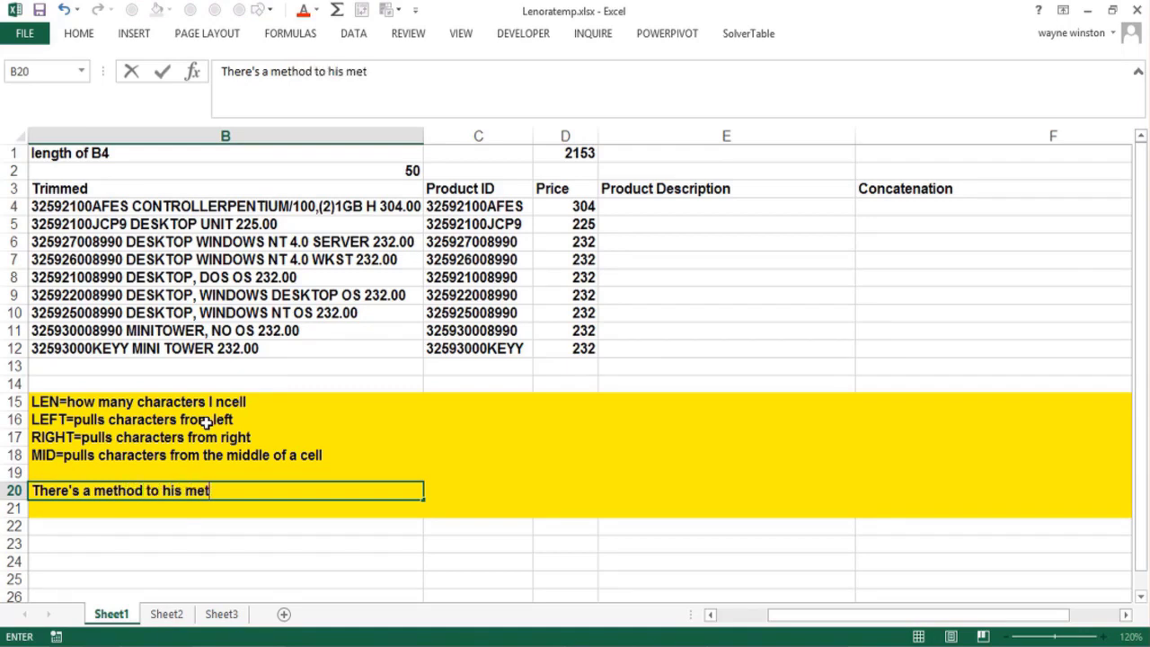
{"action": "type", "text": "hod"}
{"action": "key", "text": "Return"}
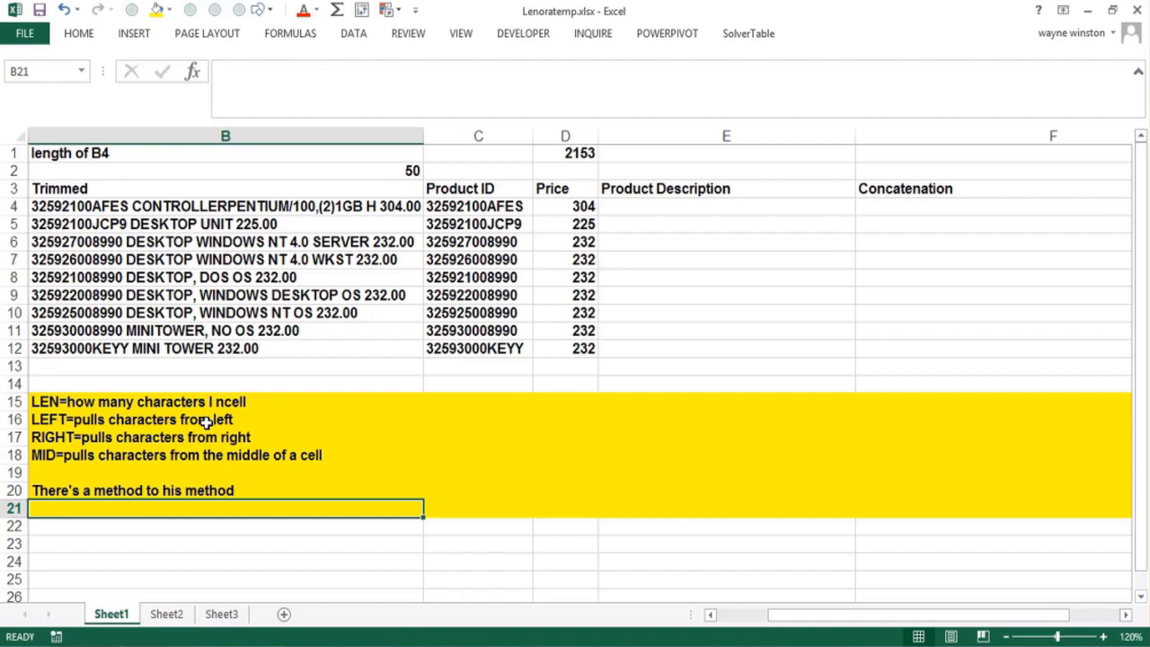
Edit the sentence in B20 so that its last word reads "madness"
{"action": "key", "text": "Up"}
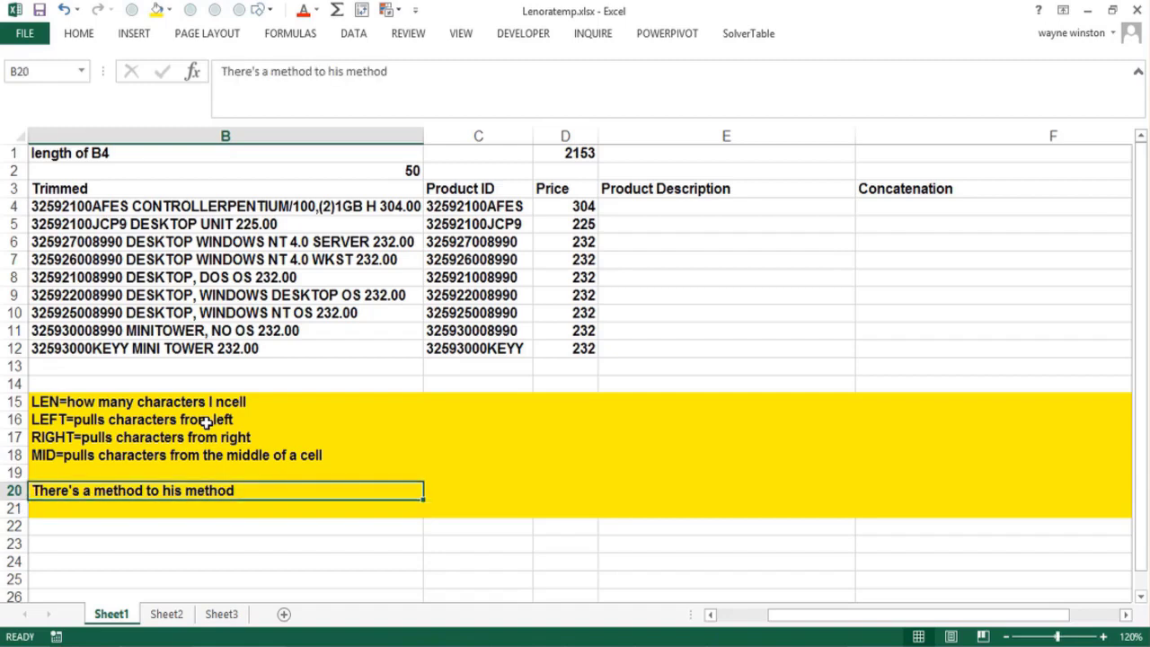
{"action": "key", "text": "F2"}
{"action": "key", "text": "BackSpace"}
{"action": "key", "text": "BackSpace"}
{"action": "key", "text": "BackSpace"}
{"action": "key", "text": "BackSpace"}
{"action": "key", "text": "BackSpace"}
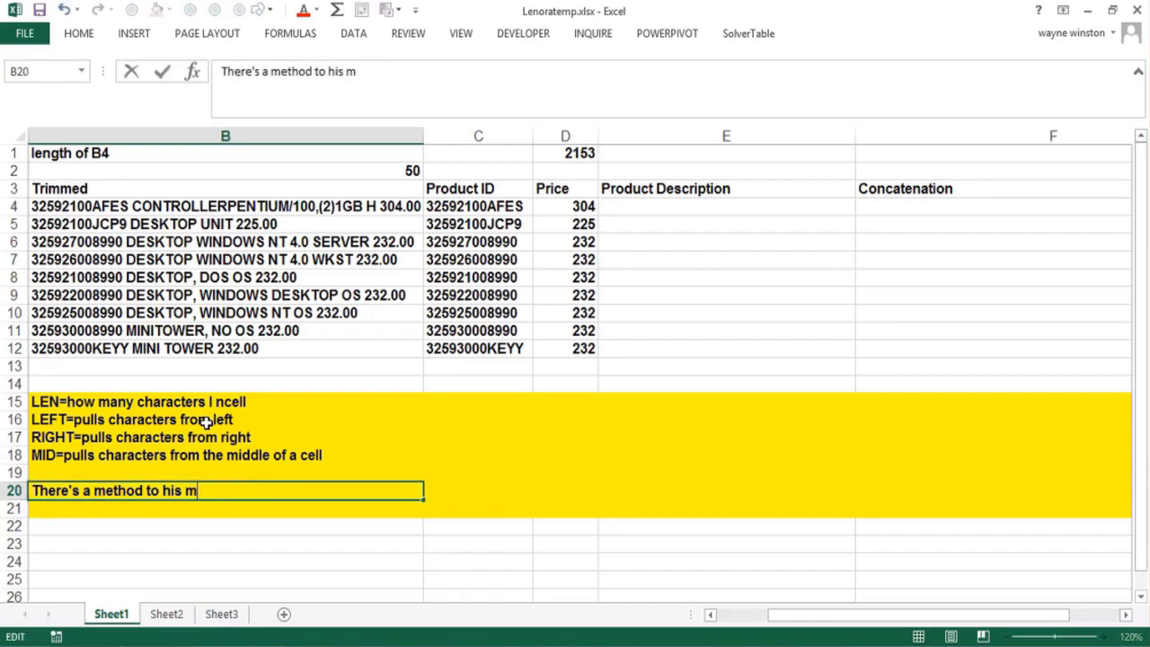
{"action": "type", "text": "adness"}
{"action": "key", "text": "Return"}
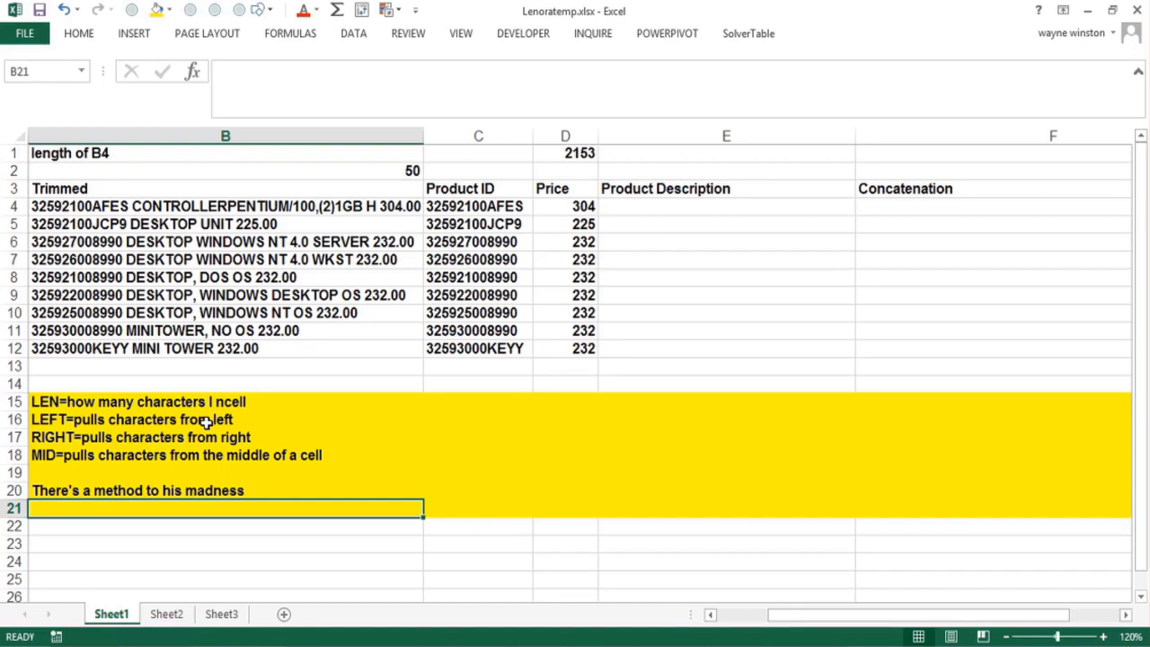
Enter the formula =MID(B4,13,LEN(B4)-12-6) in E4 to extract the product description
{"action": "left_click", "coordinate": [647, 211]}
{"action": "type", "text": "=mid("}
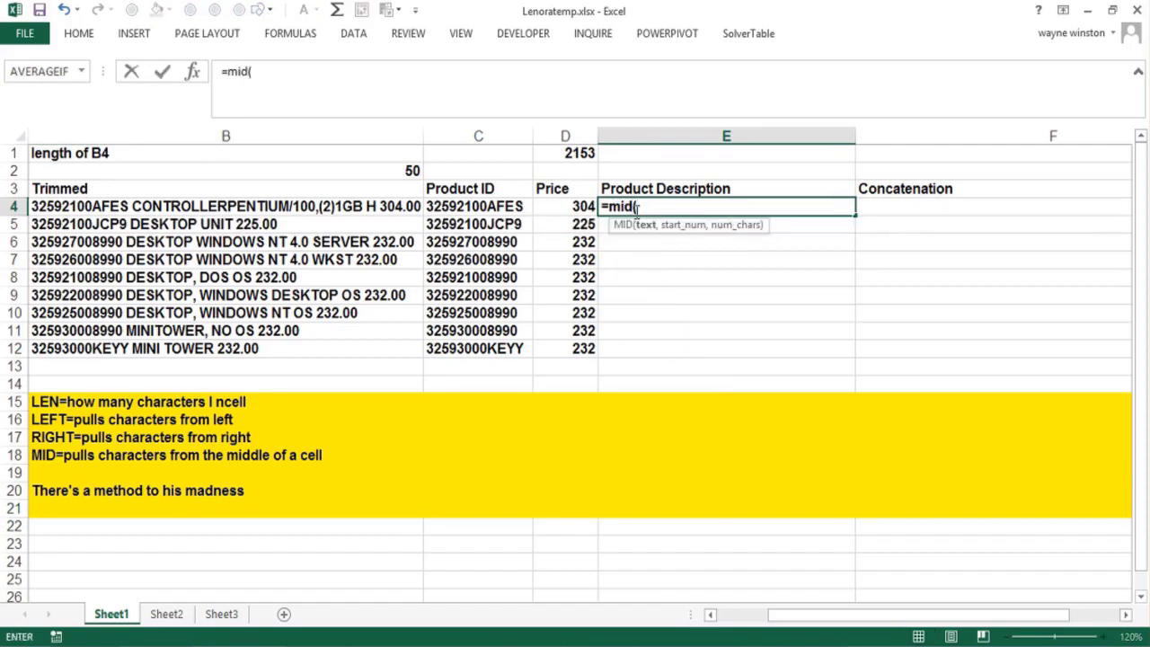
{"action": "left_click", "coordinate": [329, 205]}
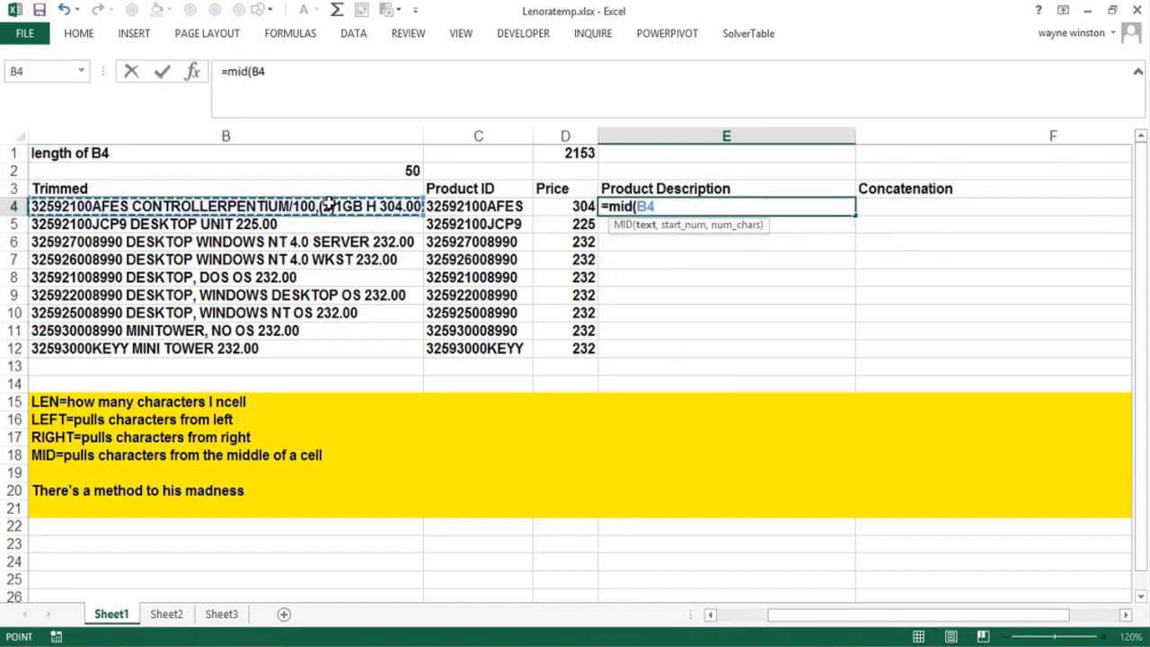
{"action": "type", "text": ","}
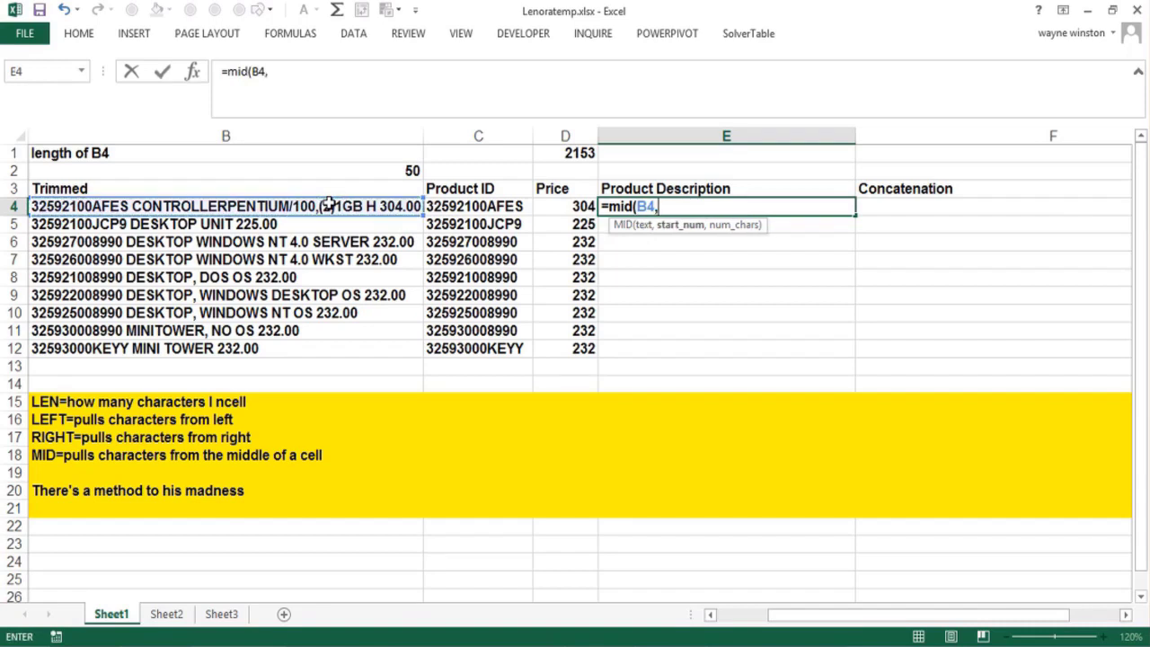
{"action": "type", "text": "13,"}
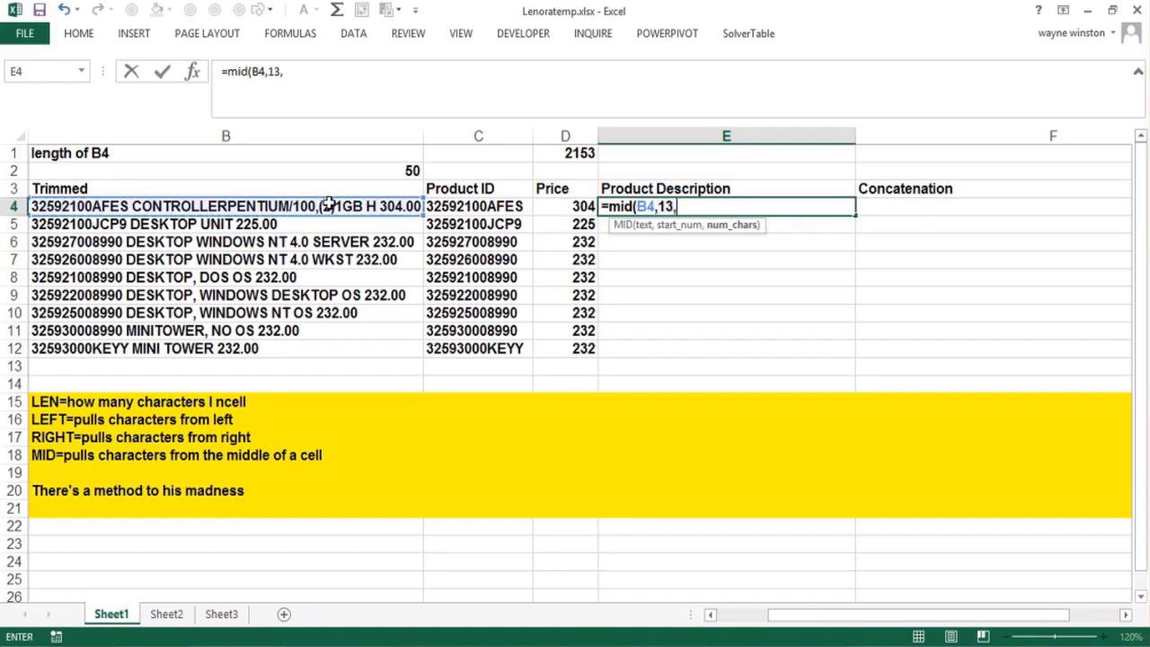
{"action": "type", "text": "len("}
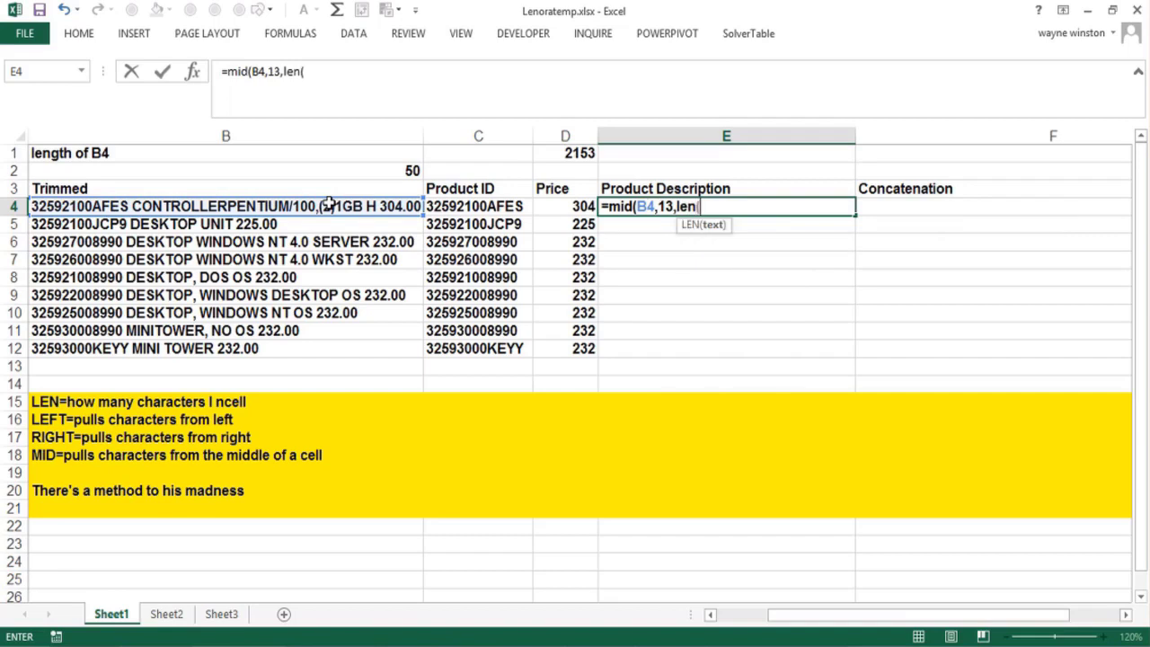
{"action": "left_click", "coordinate": [329, 203]}
{"action": "type", "text": ")"}
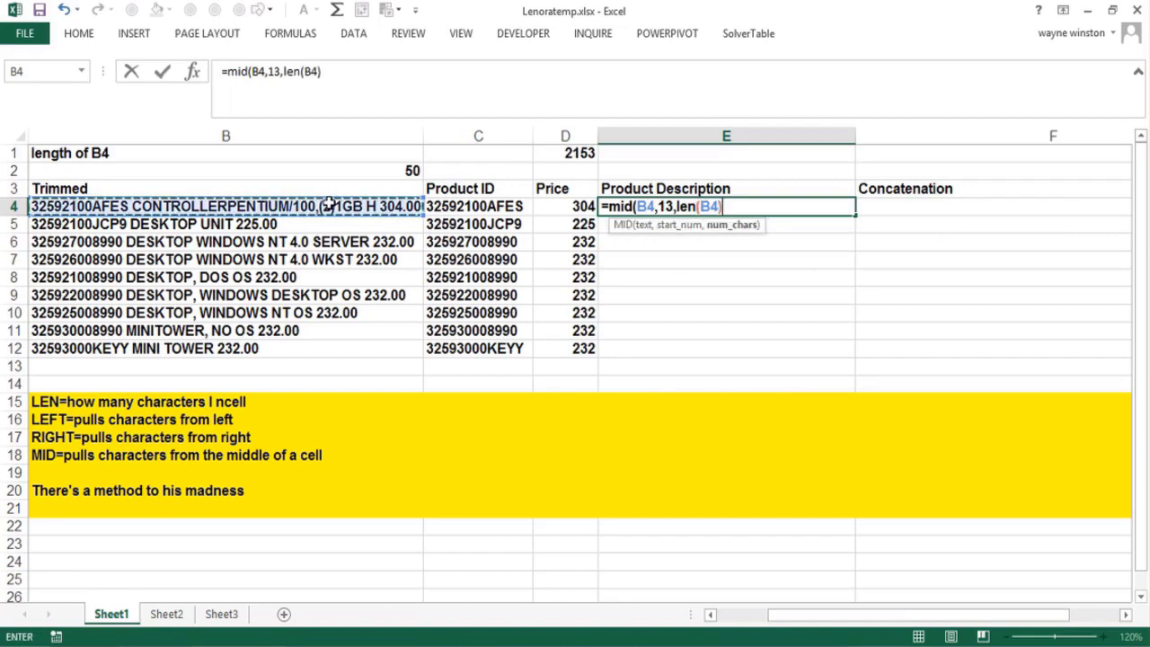
{"action": "type", "text": "-12-6"}
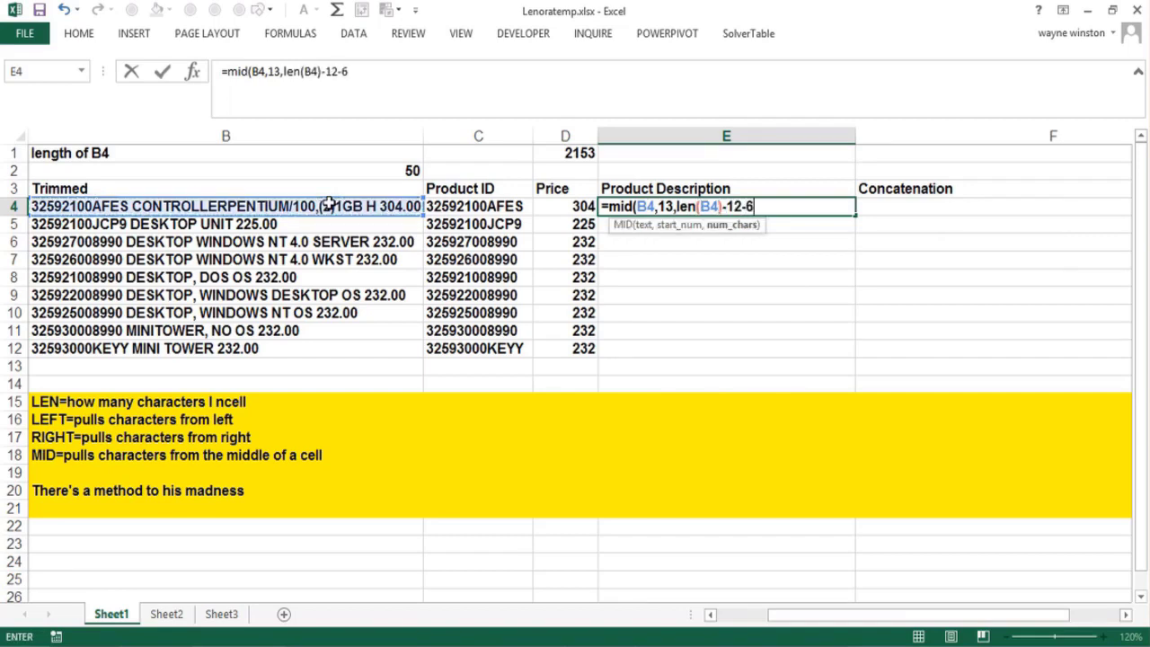
{"action": "type", "text": ")"}
{"action": "key", "text": "Return"}
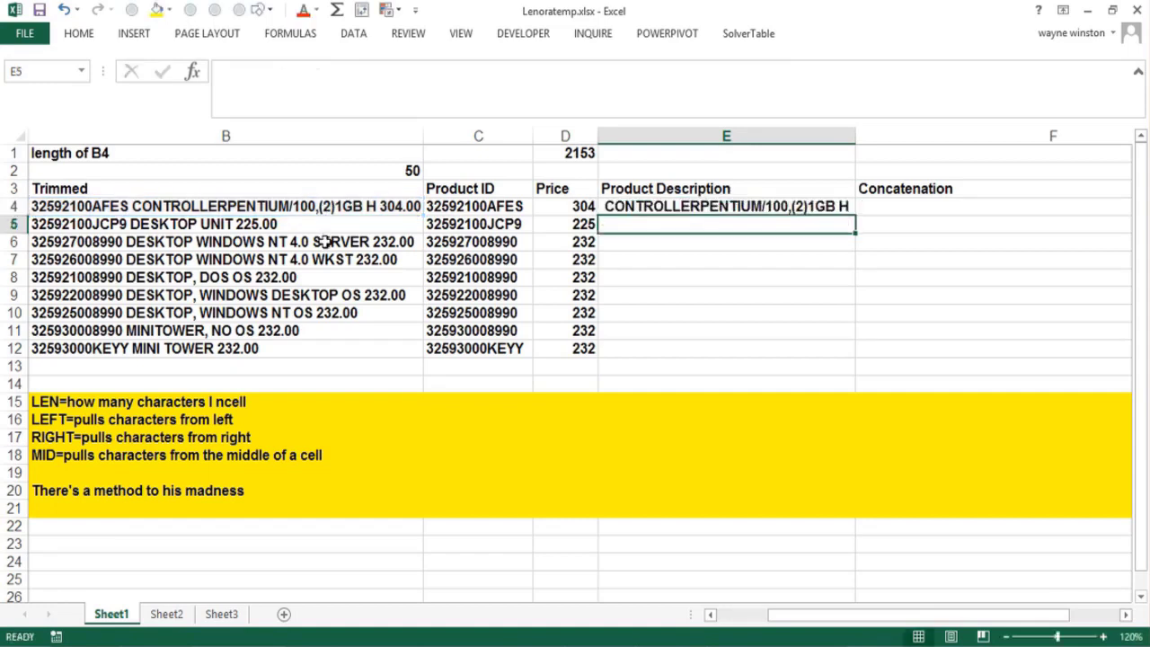
Copy the product description formula from E4 down through E12
{"action": "left_click", "coordinate": [846, 208]}
{"action": "left_click_drag", "start_coordinate": [854, 215], "coordinate": [827, 354]}
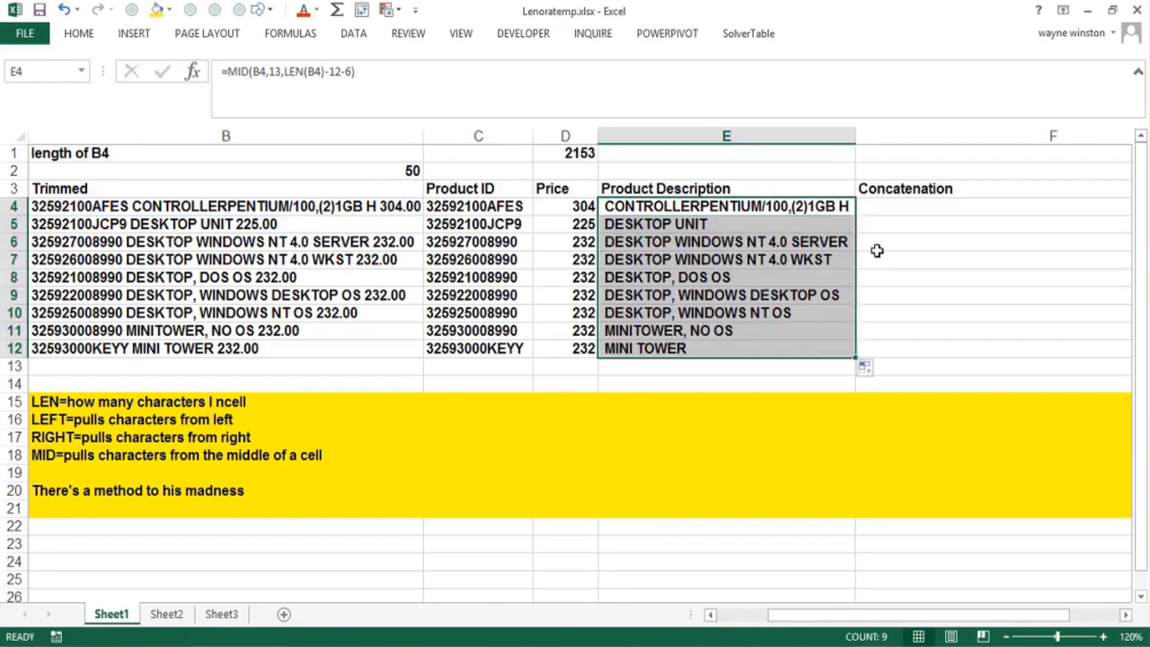
{"action": "left_click", "coordinate": [893, 209]}
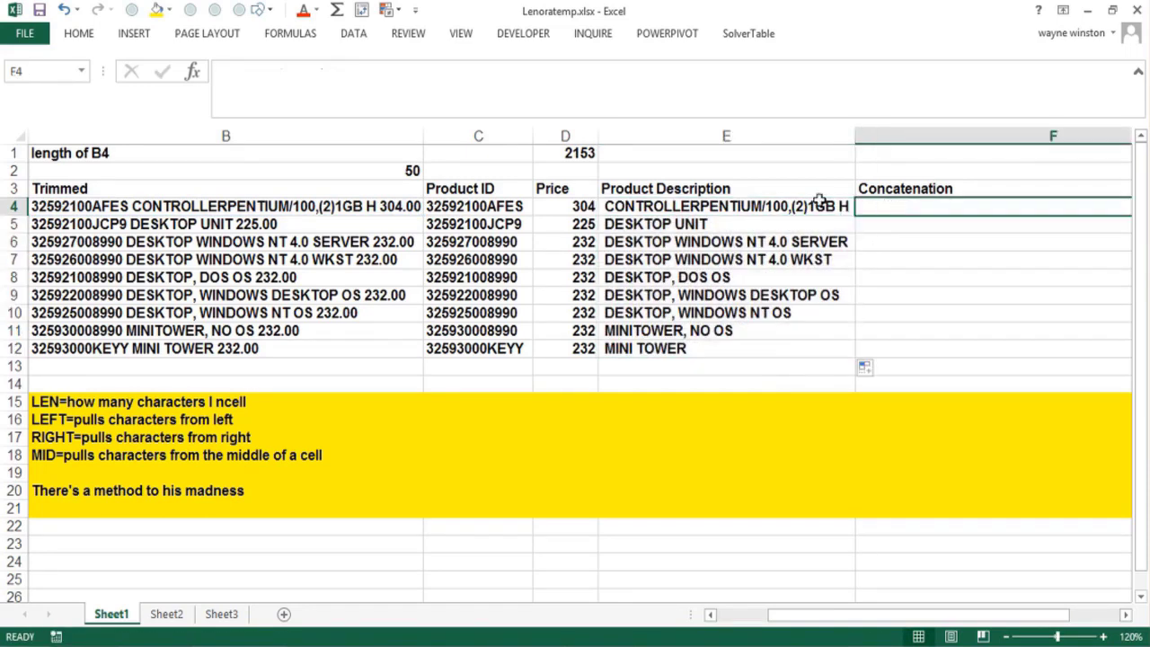
{"action": "left_click", "coordinate": [469, 209]}
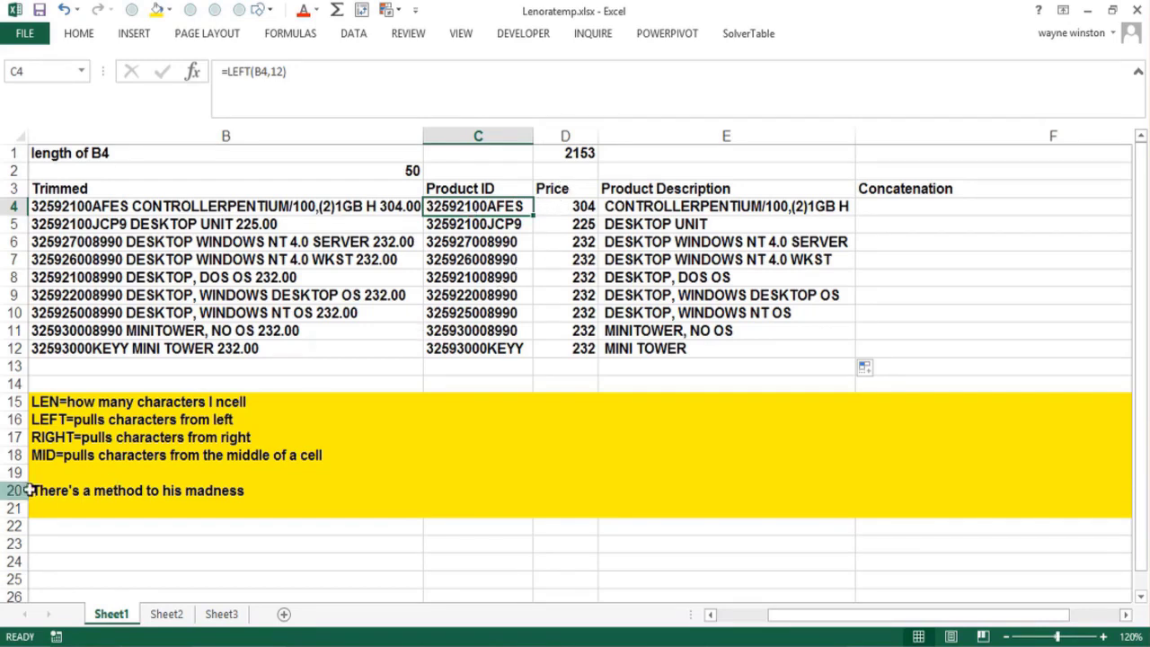
Add the note "& sign let's ypu combine stuff in a single cell" in B19, stored as text with a leading apostrophe
{"action": "left_click", "coordinate": [56, 474]}
{"action": "type", "text": "'"}
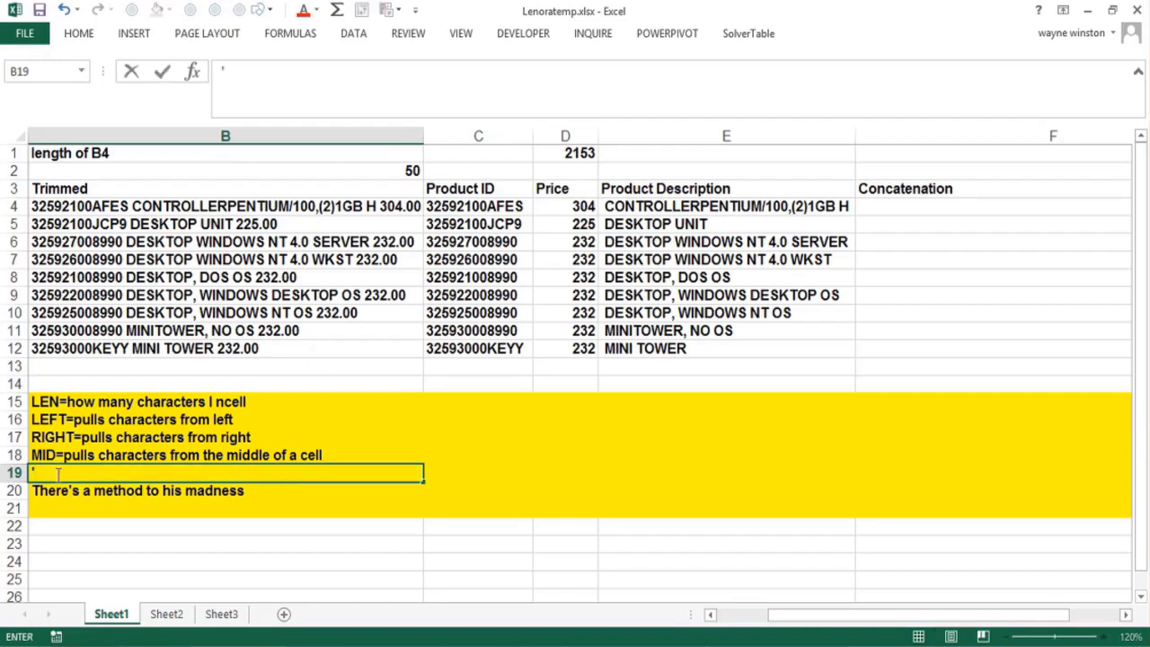
{"action": "type", "text": "& sign l"}
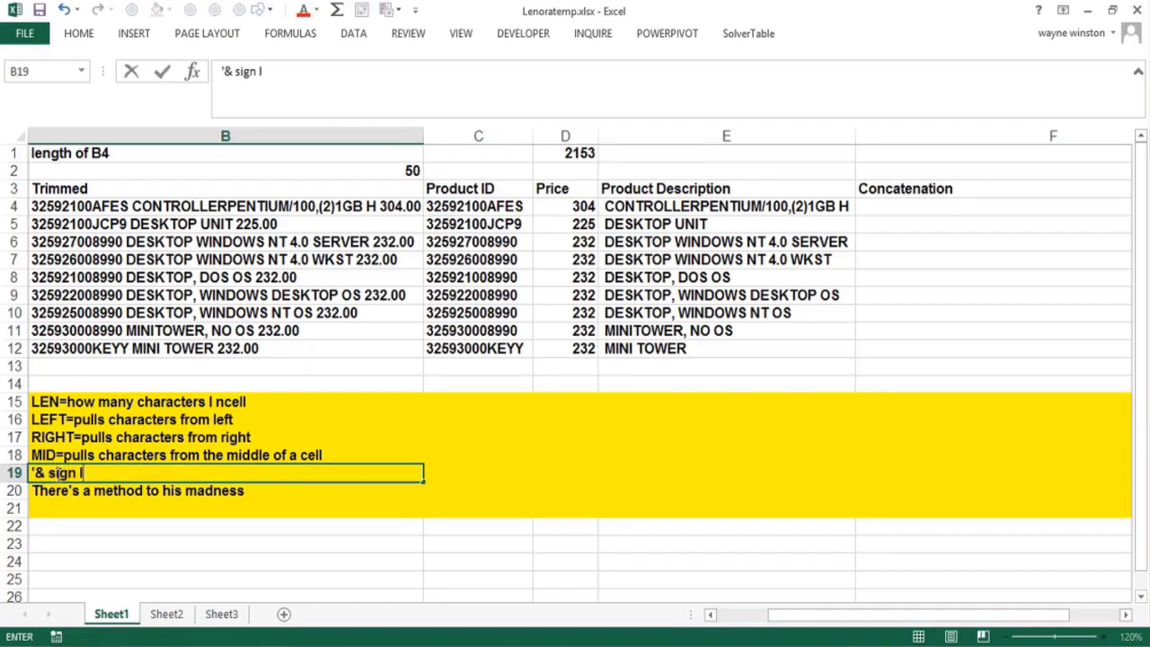
{"action": "type", "text": "et's ypu b"}
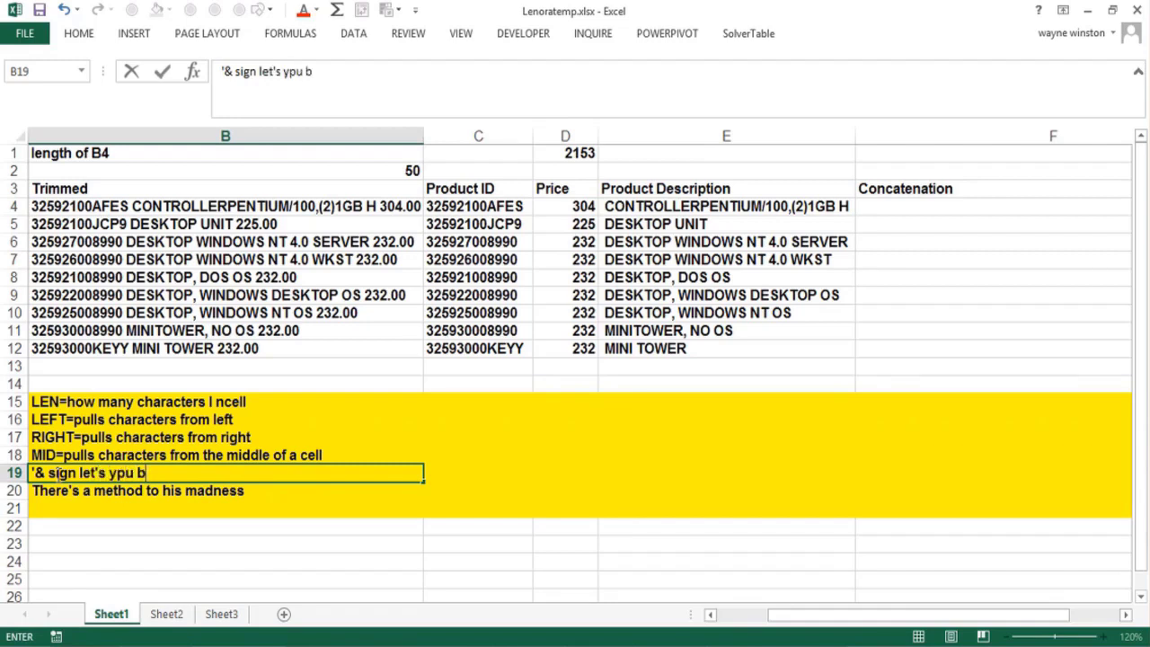
{"action": "key", "text": "BackSpace"}
{"action": "type", "text": "combine stuf"}
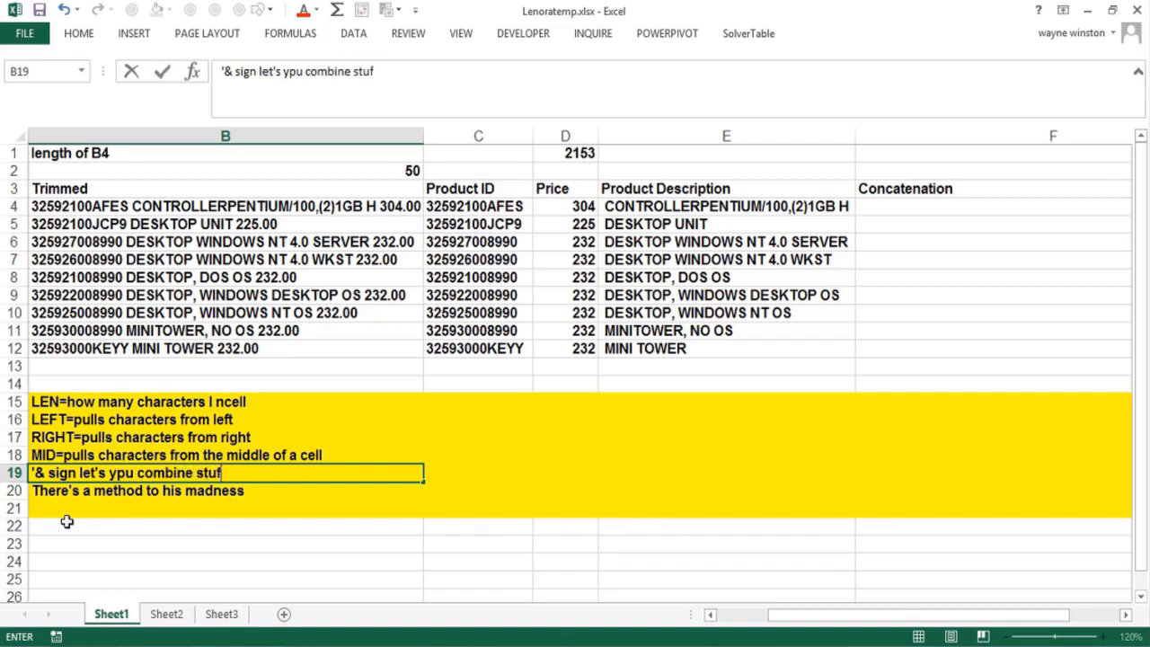
{"action": "type", "text": "f in a single cell"}
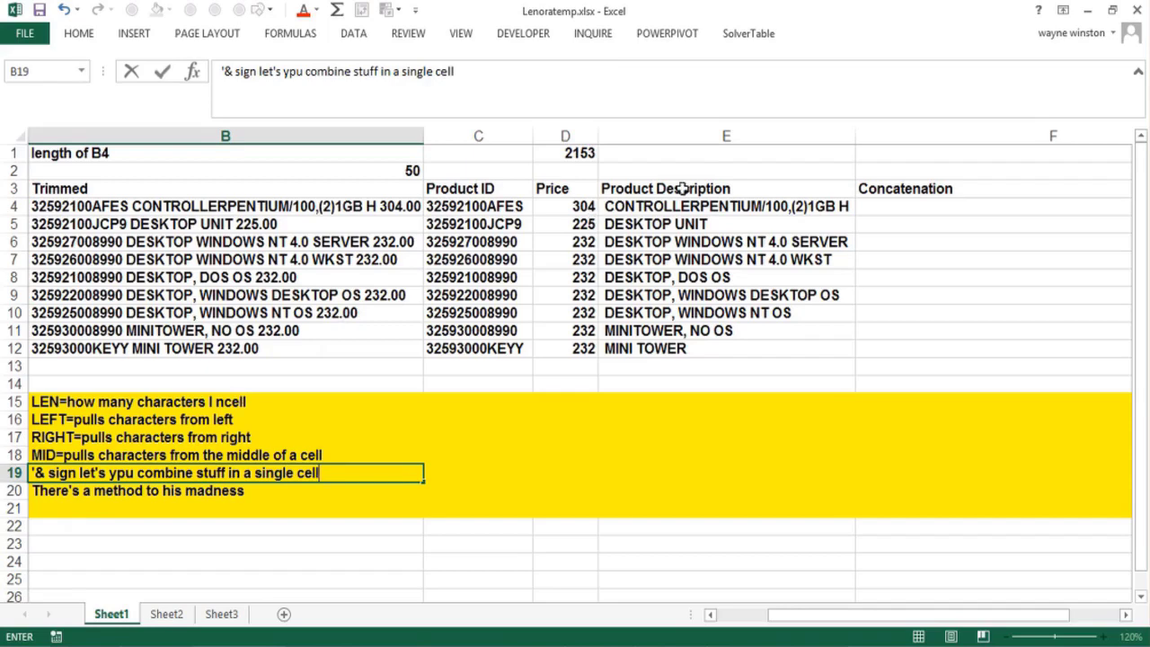
Enter the formula =C4&" "&E4&"$"&D4 in F4 to join the product ID, description and price
{"action": "left_click", "coordinate": [889, 207]}
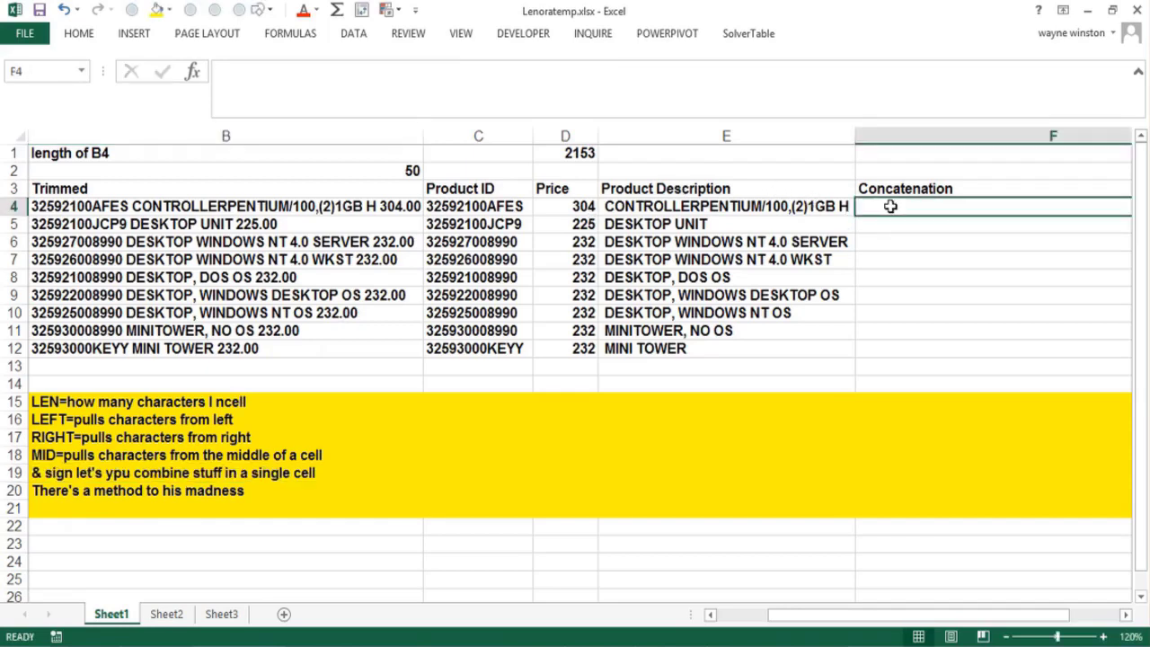
{"action": "scroll", "coordinate": [891, 205], "scroll_direction": "right", "scroll_amount": 2}
{"action": "type", "text": "="}
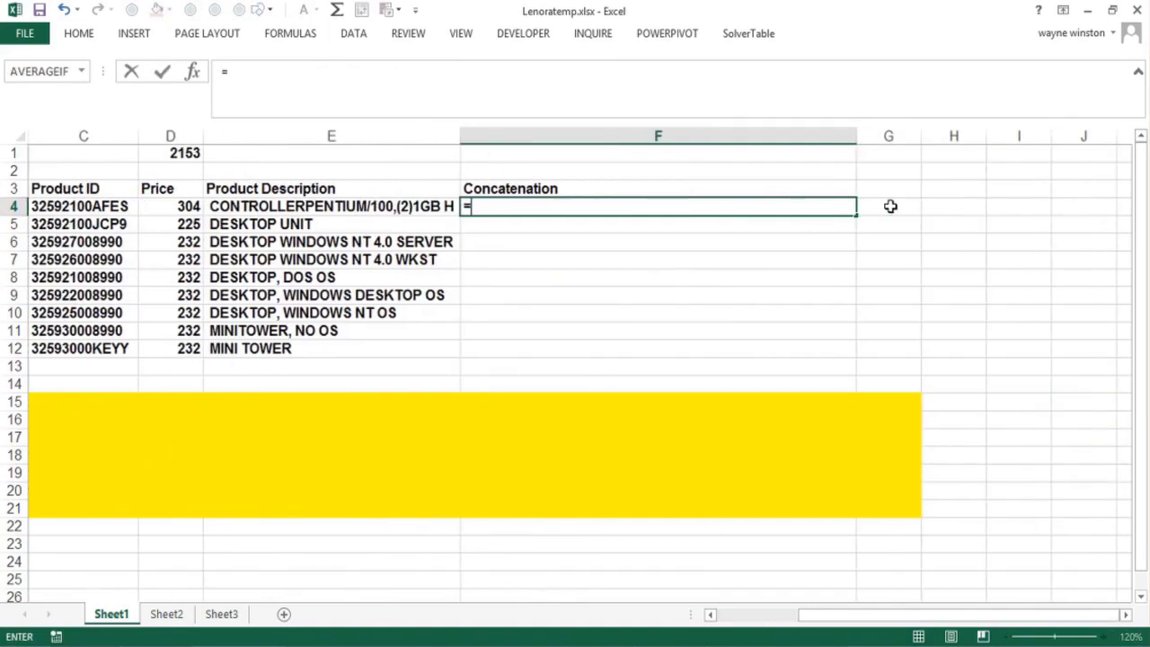
{"action": "left_click", "coordinate": [118, 206]}
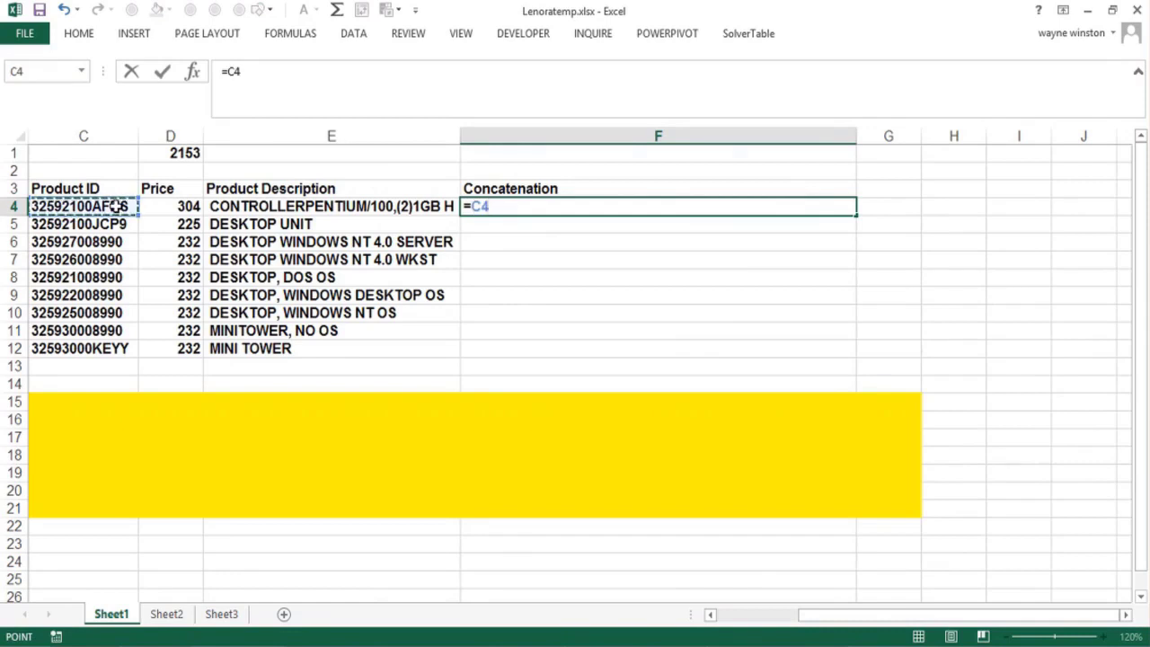
{"action": "type", "text": "&"}
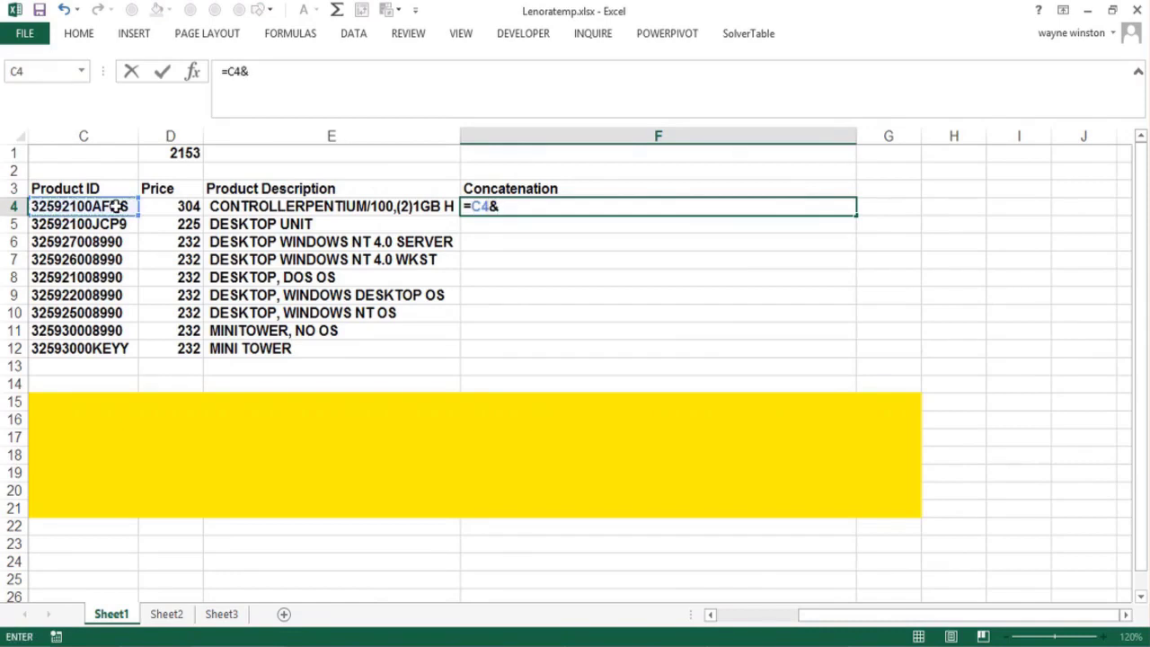
{"action": "type", "text": "\" \"&"}
{"action": "left_click", "coordinate": [270, 205]}
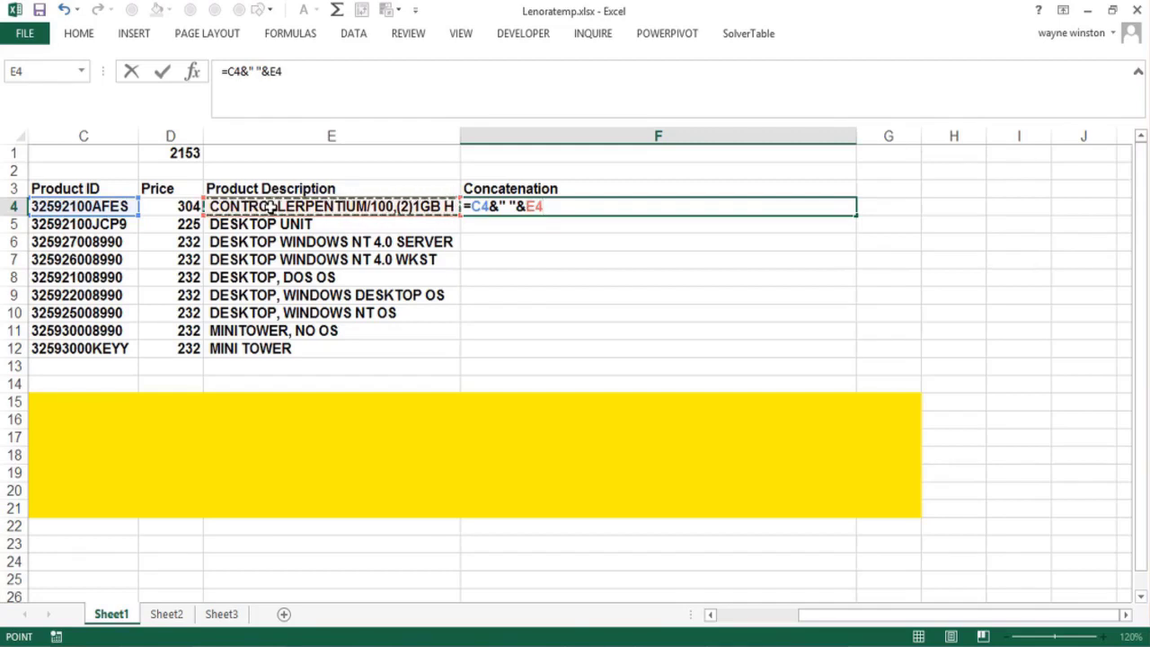
{"action": "type", "text": "&\""}
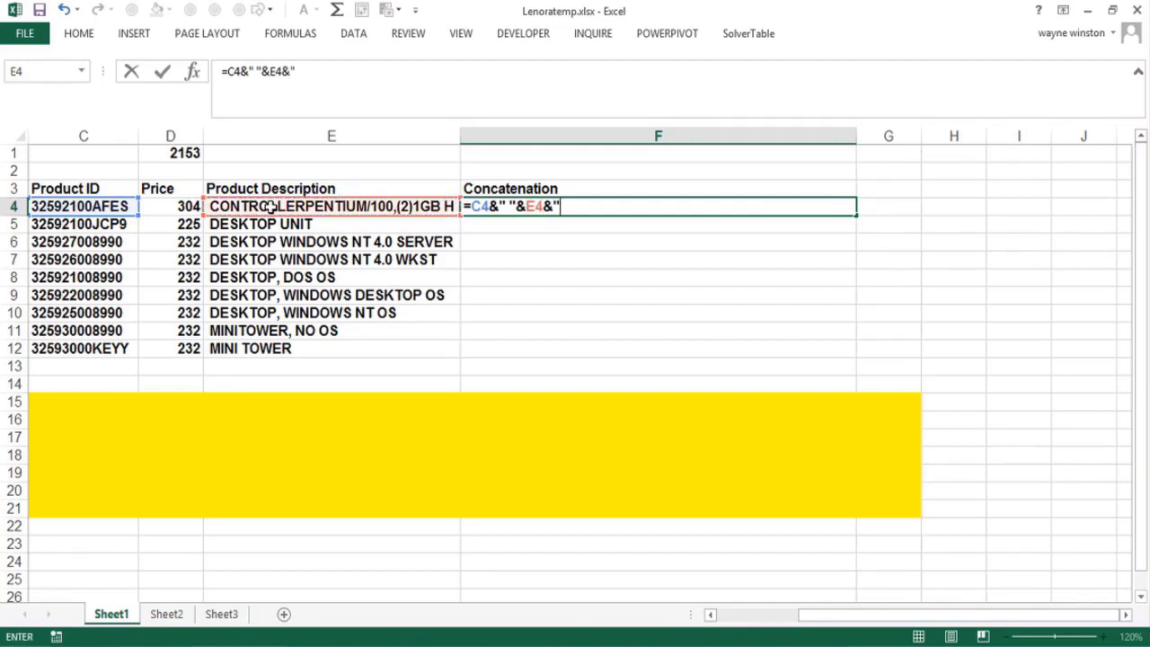
{"action": "type", "text": "$\"&"}
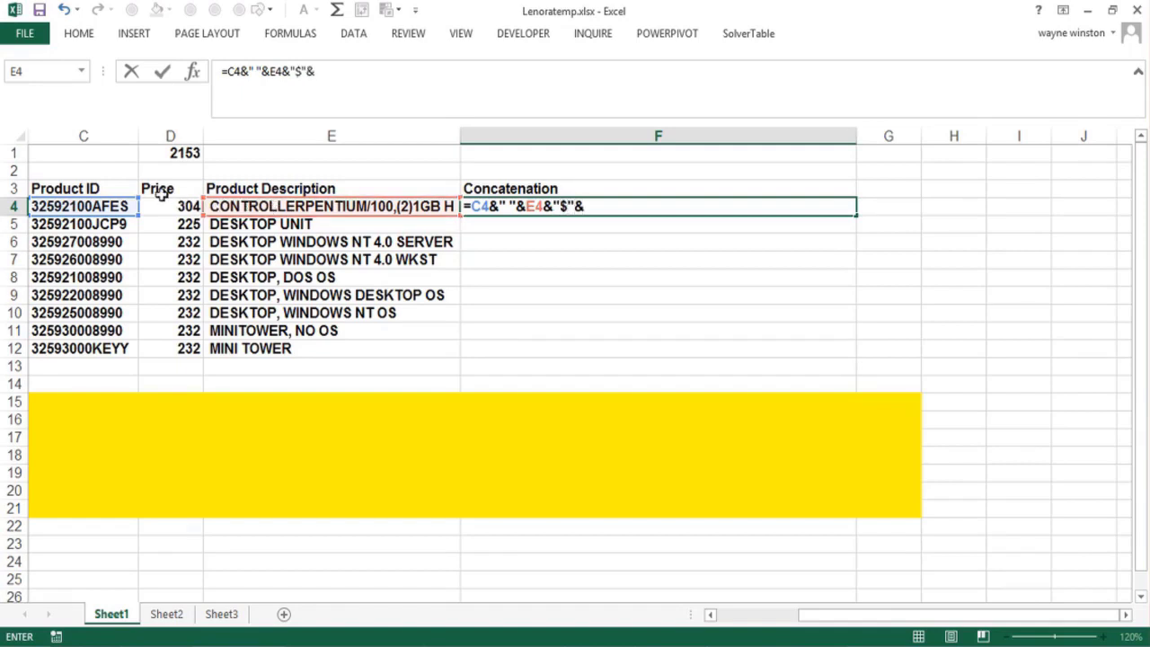
{"action": "left_click", "coordinate": [160, 203]}
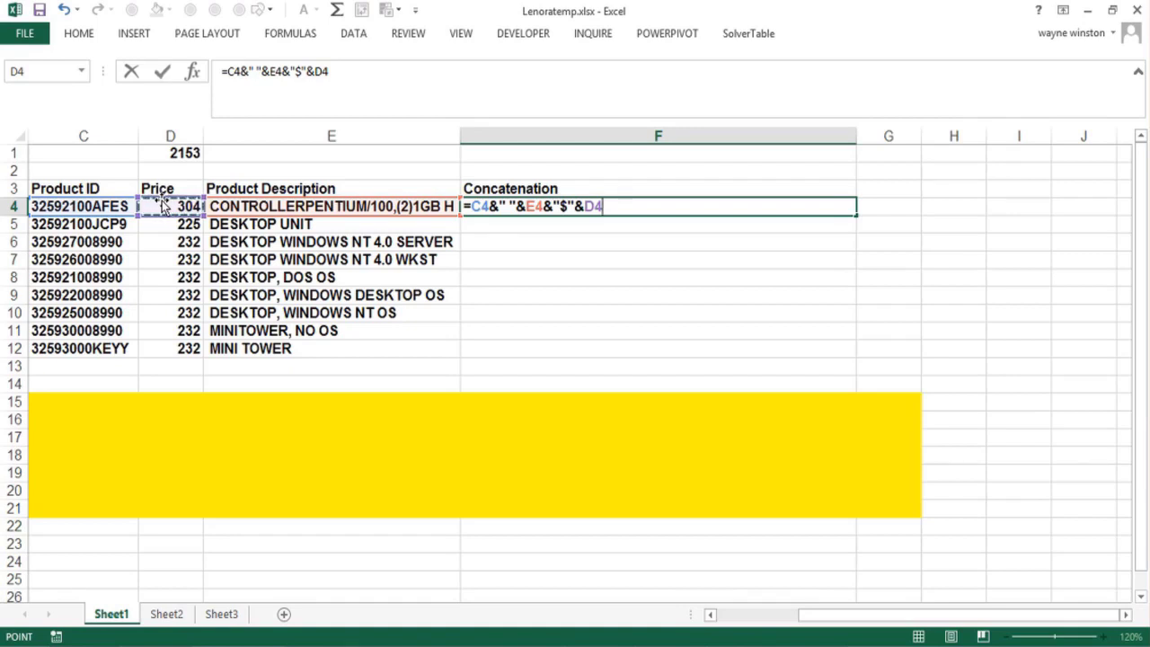
{"action": "key", "text": "Return"}
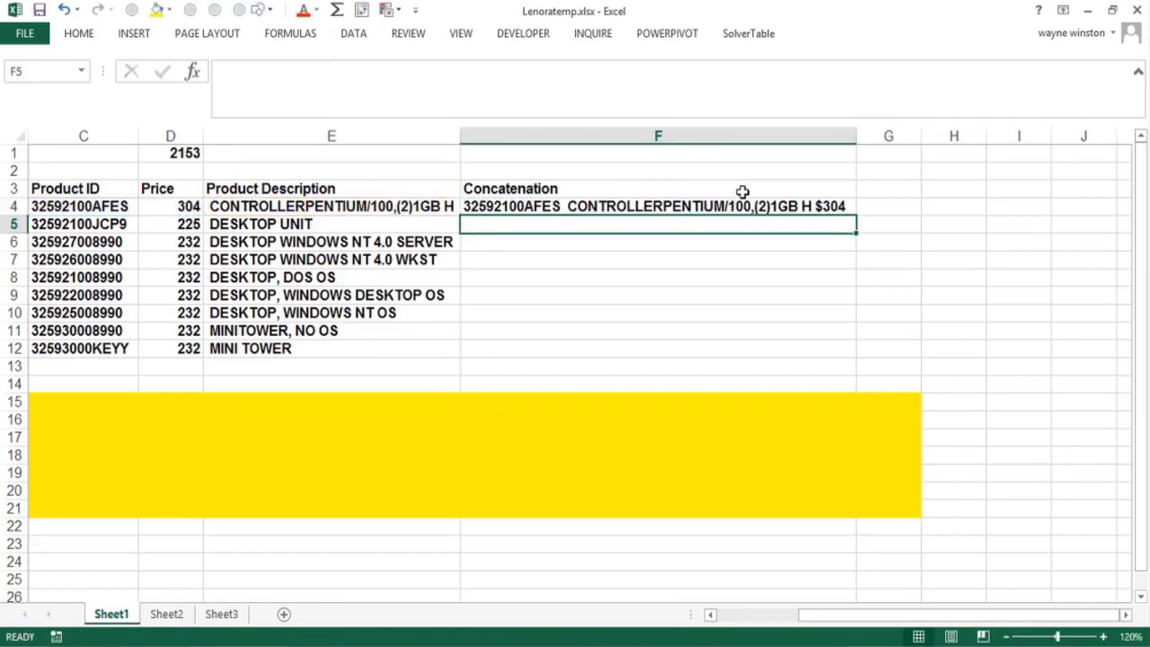
Copy the concatenation formula from F4 down through F12
{"action": "left_click", "coordinate": [848, 206]}
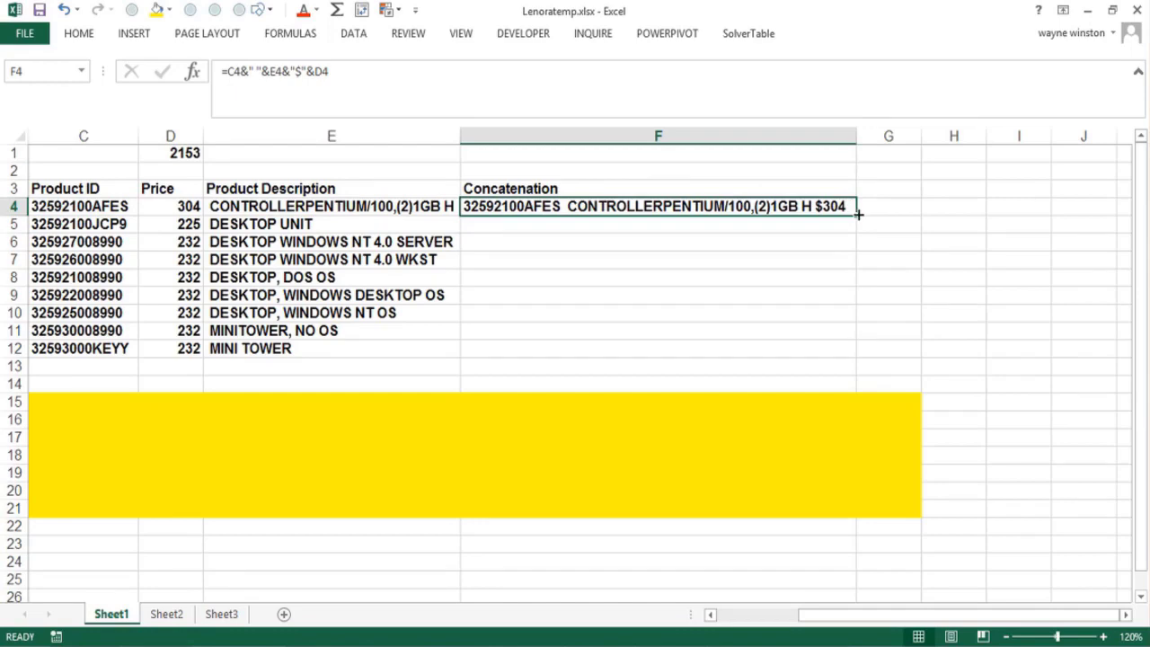
{"action": "double_click", "coordinate": [857, 216]}
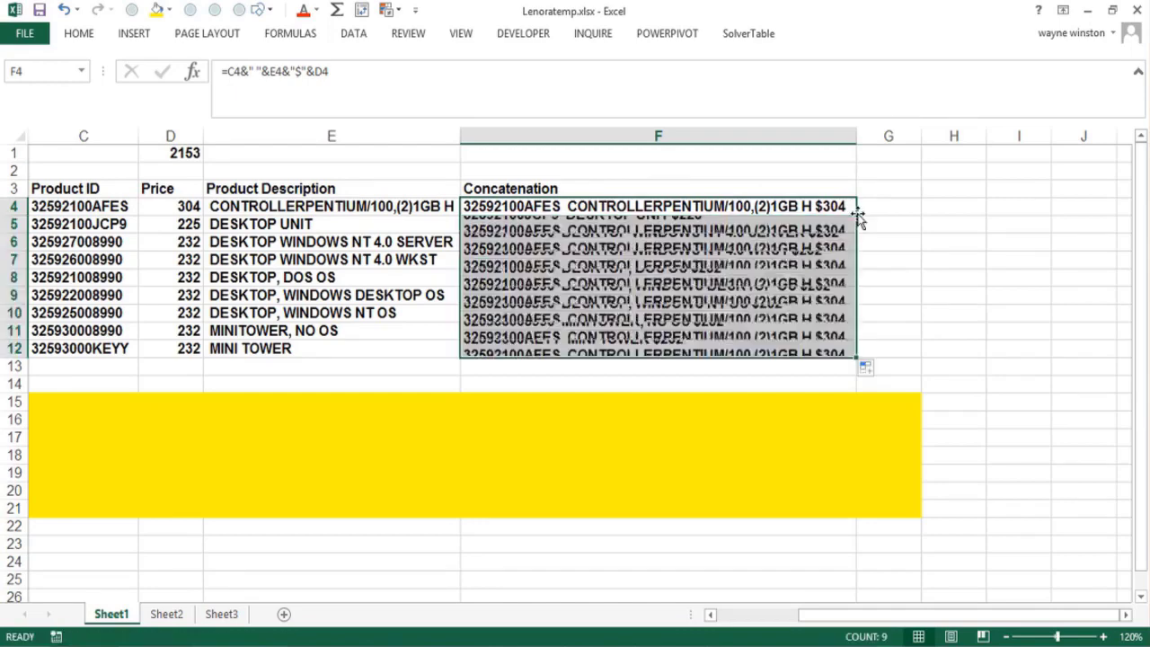
{"action": "left_click", "coordinate": [227, 440]}
{"action": "key", "text": "Left"}
{"action": "key", "text": "Left"}
{"action": "key", "text": "Left"}
{"action": "key", "text": "Left"}
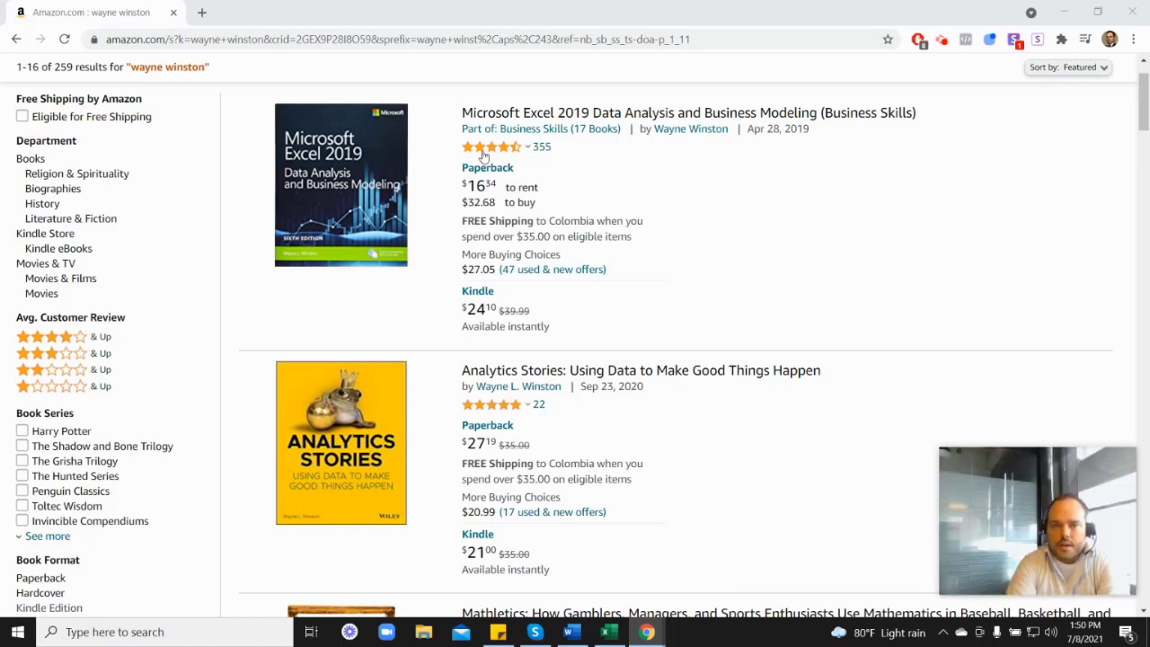
Look through the author's books in the Amazon search results, including Mathletics and Marketing Analytics: Data-Driven Techniques with Microsoft Excel
{"action": "mouse_move", "coordinate": [493, 154]}
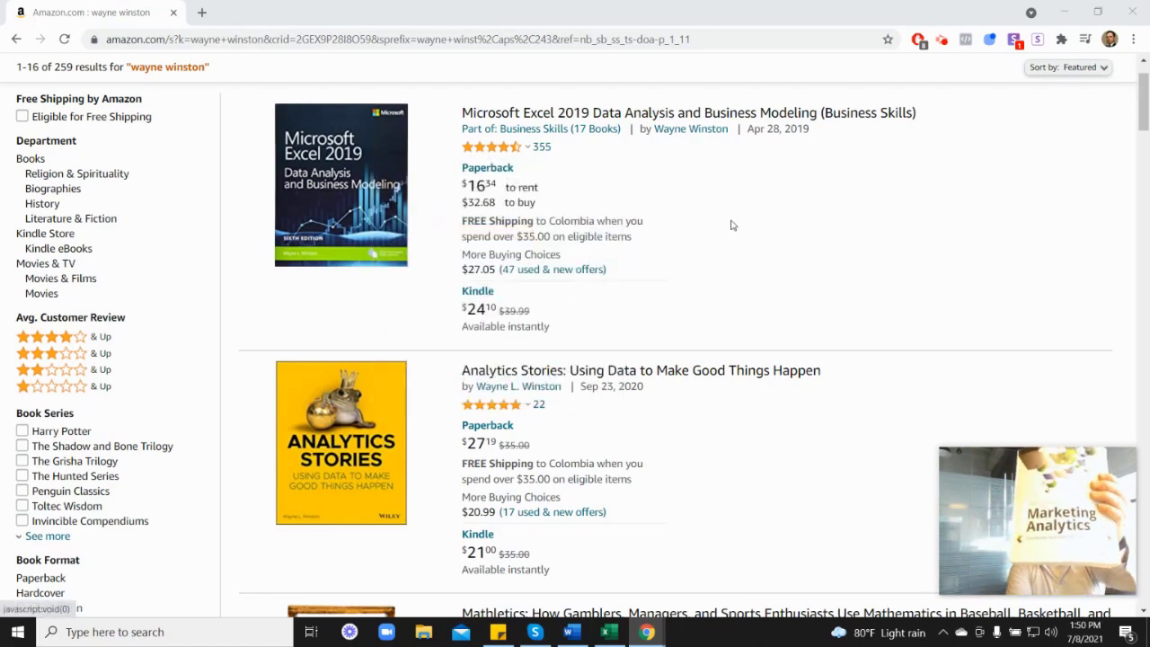
{"action": "scroll", "coordinate": [1060, 365], "scroll_direction": "down", "scroll_amount": 6}
{"action": "scroll", "coordinate": [557, 431], "scroll_direction": "down", "scroll_amount": 2}
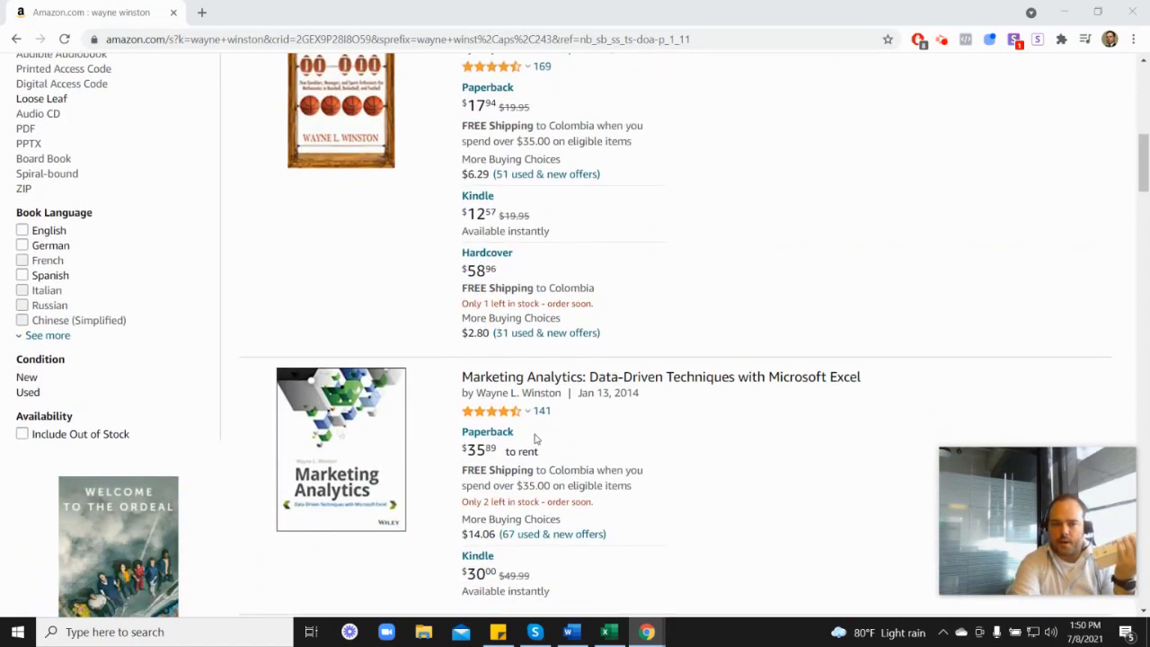
{"action": "mouse_move", "coordinate": [505, 341]}
{"action": "scroll", "coordinate": [669, 340], "scroll_direction": "up", "scroll_amount": 6}
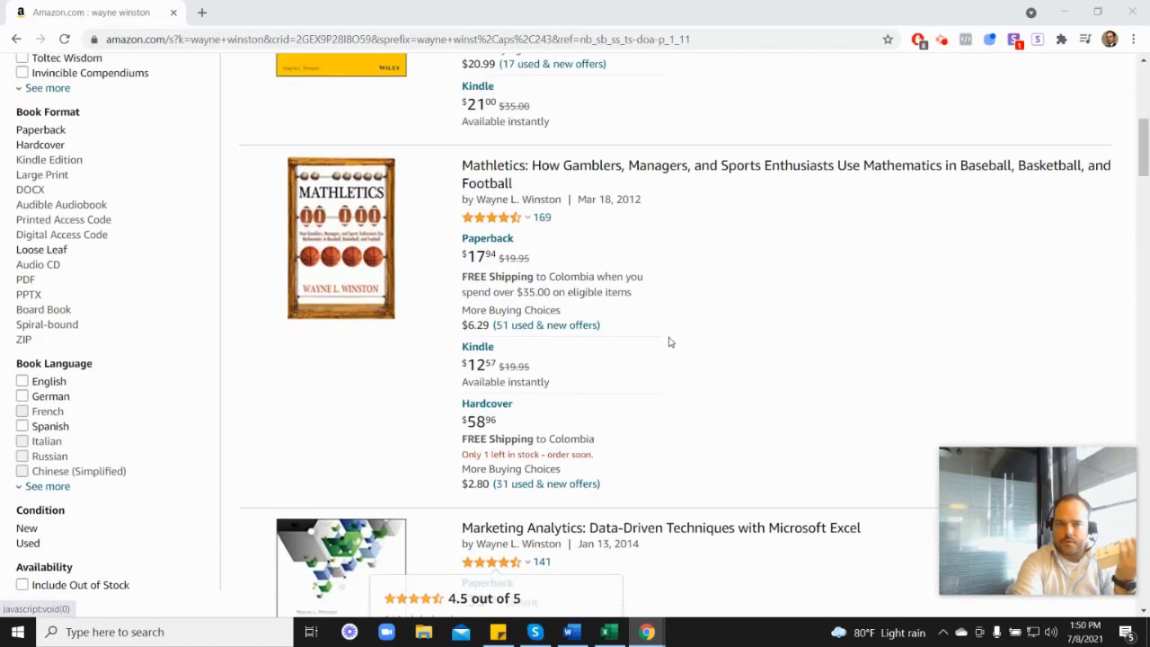